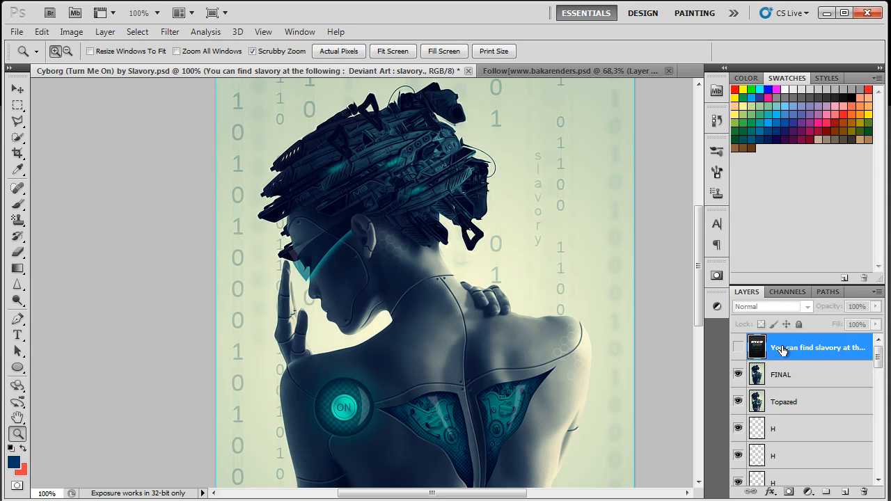
# Examine the finished cyborg artwork's head, shoulder button, back openings and panel lines.
pyautogui.moveTo(457, 378); pyautogui.dragTo(461, 258)
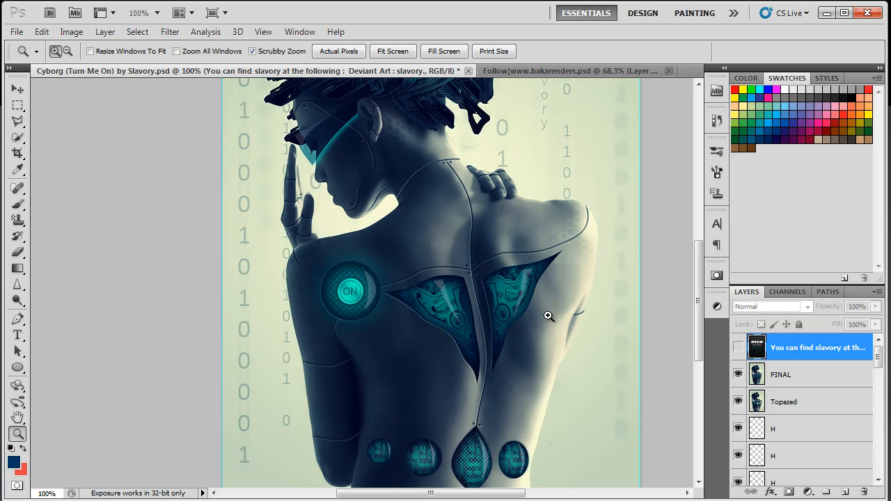
pyautogui.moveTo(431, 223); pyautogui.dragTo(445, 240)
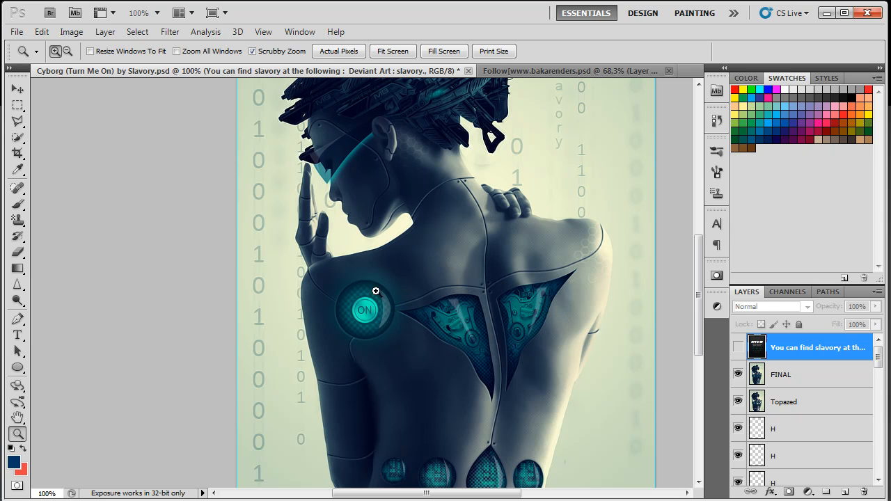
pyautogui.moveTo(423, 352); pyautogui.dragTo(438, 315)
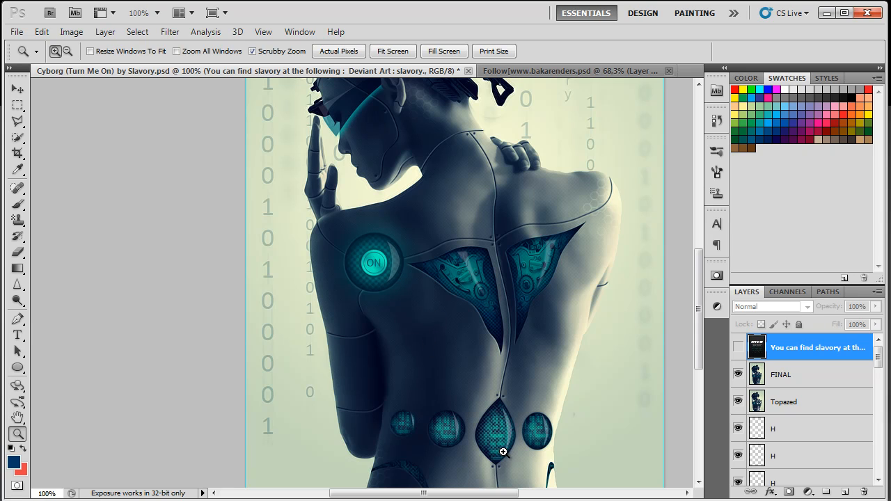
pyautogui.moveTo(478, 282); pyautogui.dragTo(485, 361)
pyautogui.moveTo(457, 290); pyautogui.dragTo(453, 261)
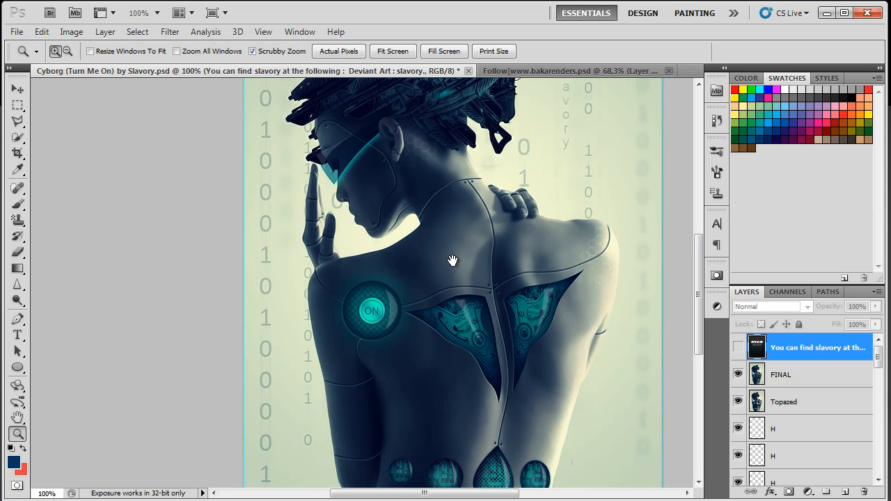
pyautogui.moveTo(461, 333); pyautogui.dragTo(439, 225)
pyautogui.moveTo(442, 167); pyautogui.dragTo(458, 311)
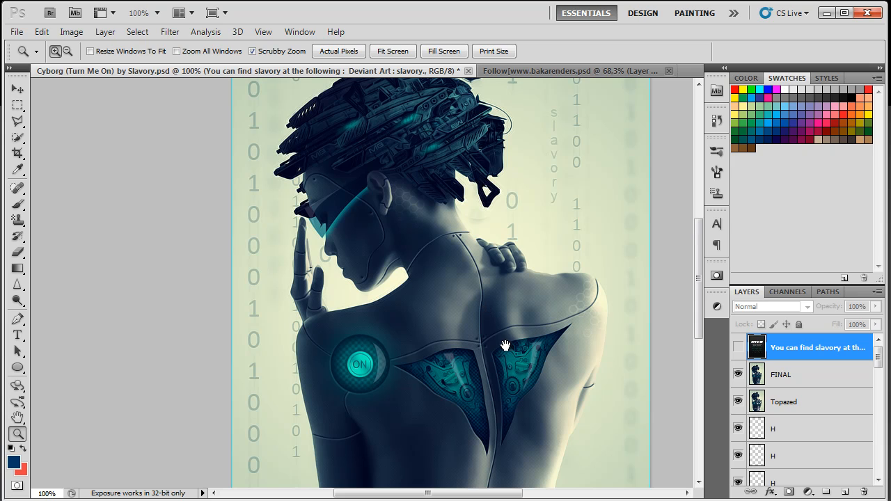
pyautogui.moveTo(489, 324); pyautogui.dragTo(459, 237)
pyautogui.moveTo(465, 336); pyautogui.dragTo(462, 285)
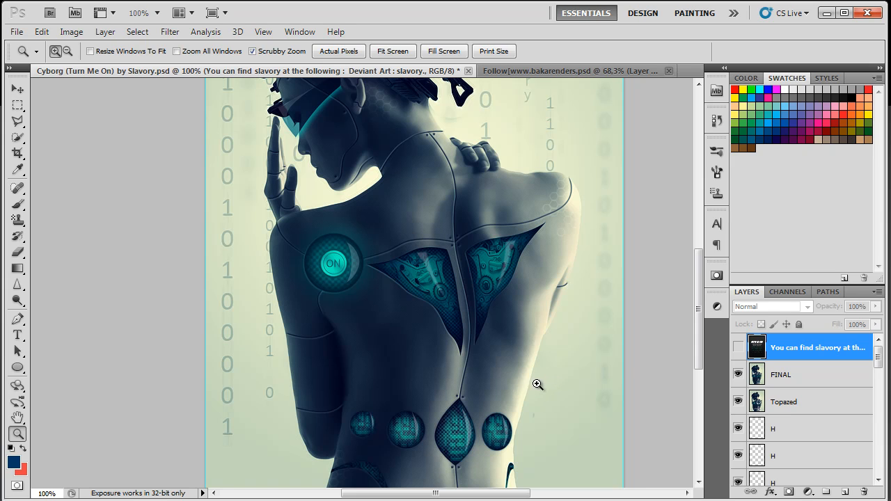
pyautogui.moveTo(446, 196); pyautogui.dragTo(462, 309)
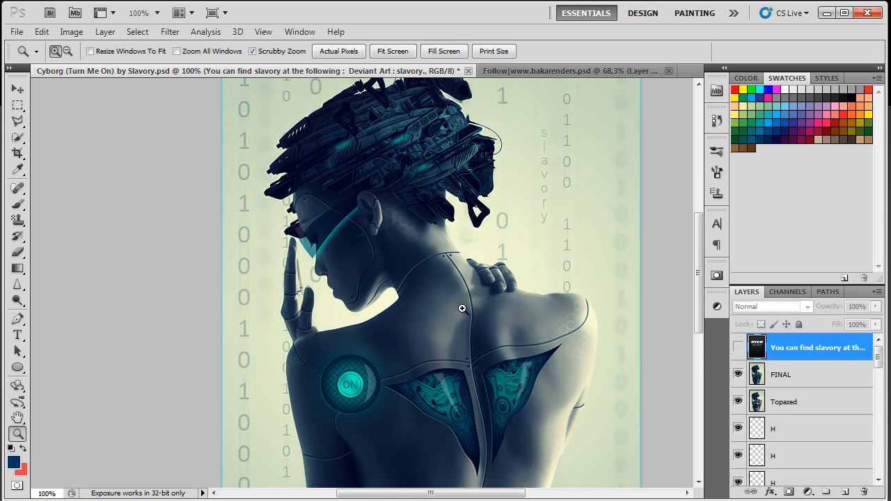
# Compare the original photo of the woman's back at actual pixel size with the finished cyborg artwork.
pyautogui.click(565, 68)
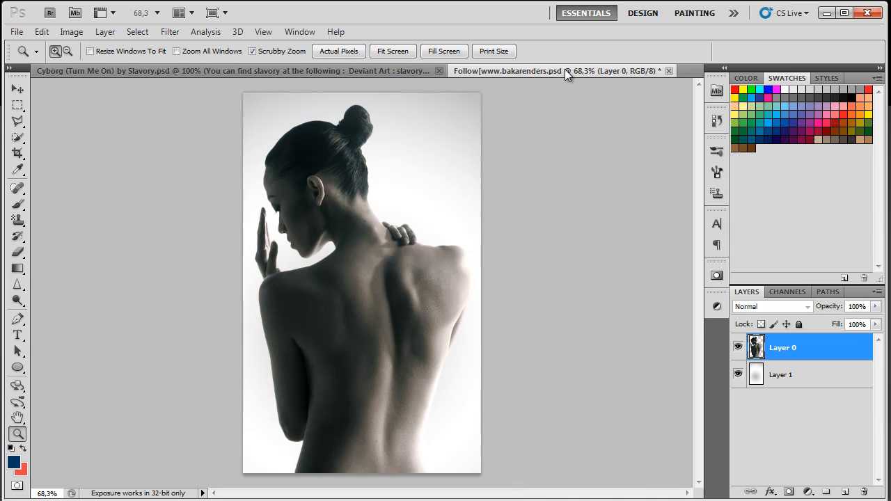
pyautogui.click(341, 51)
pyautogui.moveTo(383, 209); pyautogui.dragTo(428, 319)
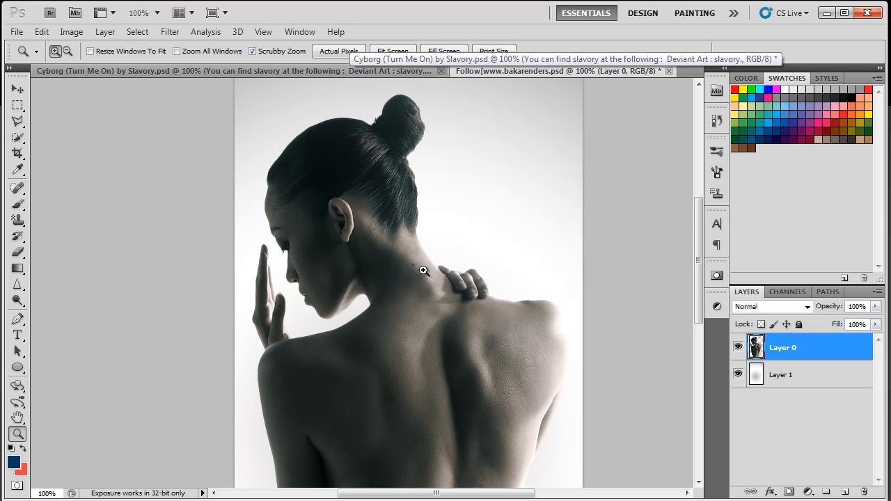
pyautogui.click(271, 69)
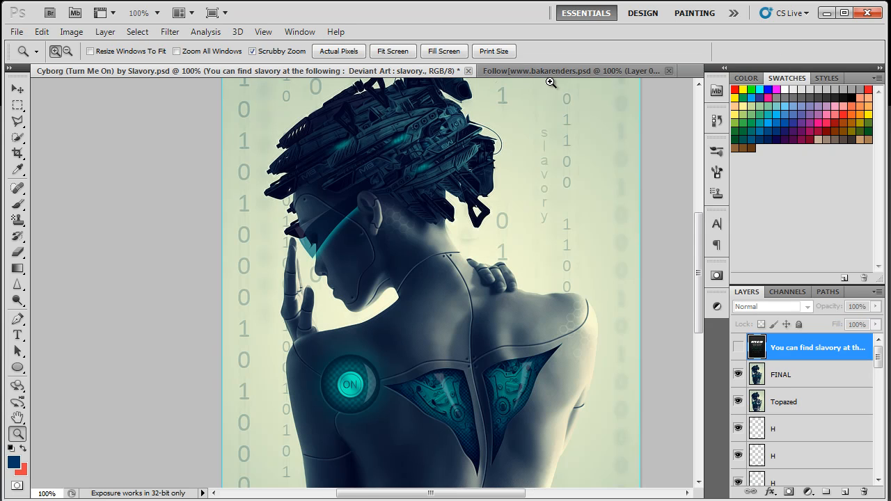
pyautogui.click(561, 71)
pyautogui.moveTo(459, 258)
pyautogui.mouseDown()
pyautogui.moveTo(465, 334)
pyautogui.moveTo(454, 254)
pyautogui.moveTo(462, 286)
pyautogui.moveTo(462, 267)
pyautogui.mouseUp()
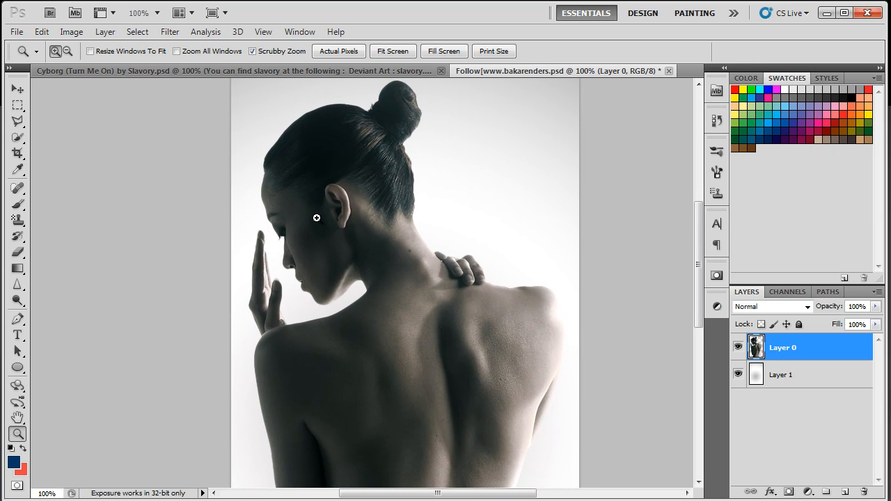
pyautogui.moveTo(434, 314); pyautogui.dragTo(428, 290)
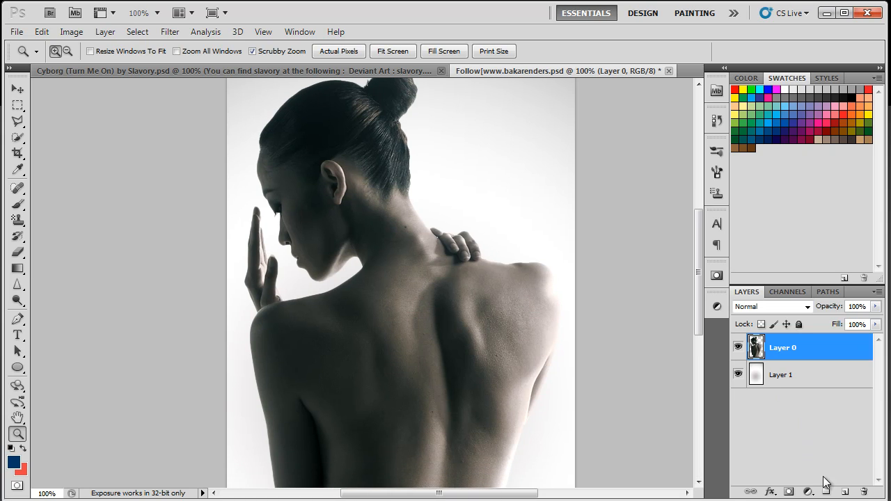
# On a new layer in the photo document, draw a Pen path from forehead to chin and curve it toward the earlobe.
pyautogui.click(844, 491)
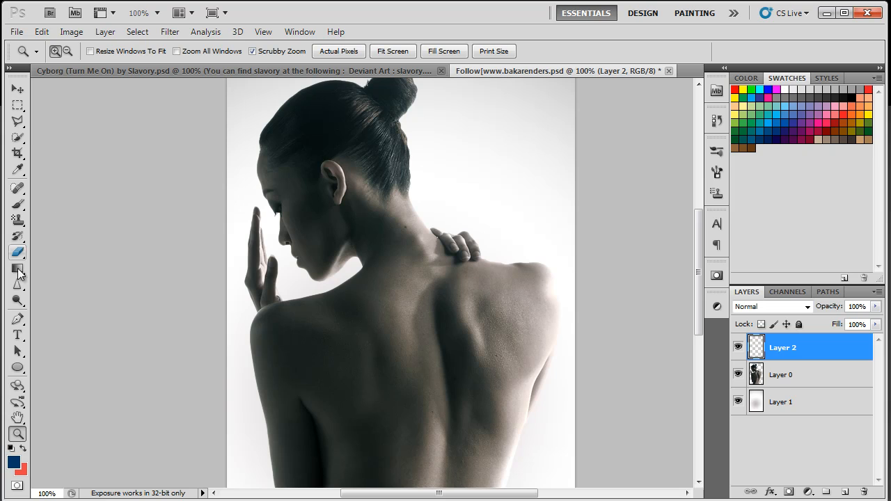
pyautogui.click(18, 319)
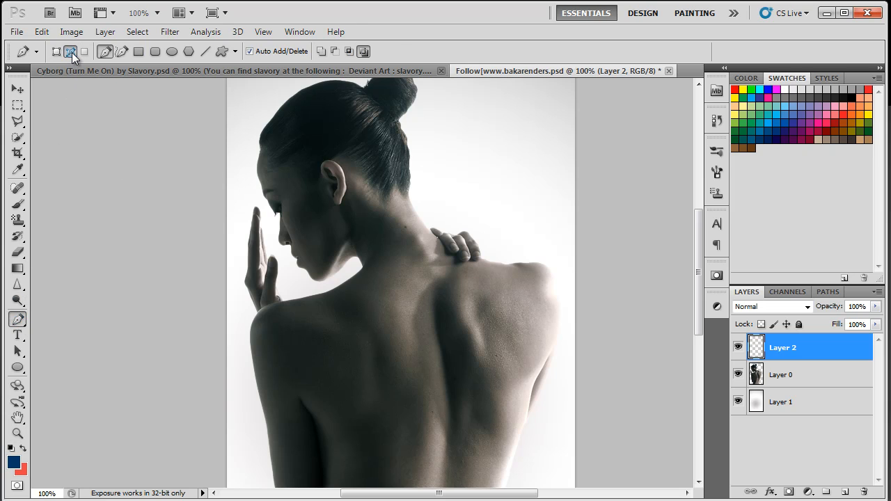
pyautogui.scroll(5, 297, 173)
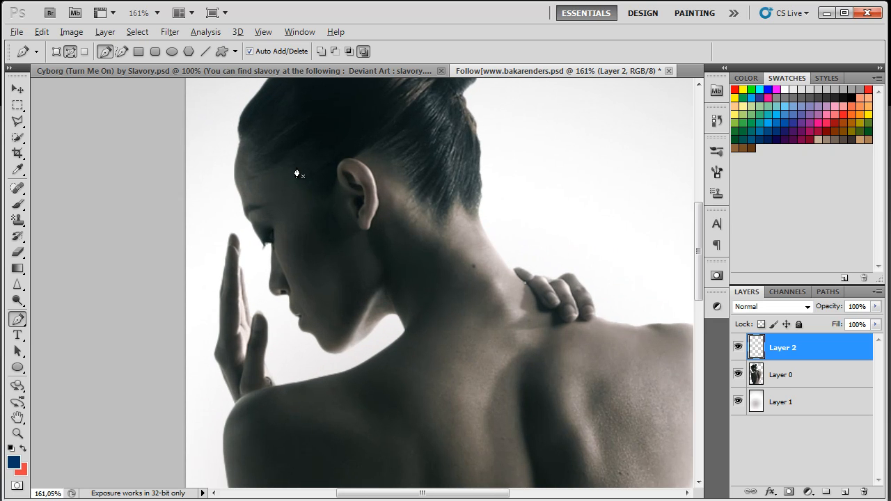
pyautogui.moveTo(350, 253); pyautogui.dragTo(342, 237)
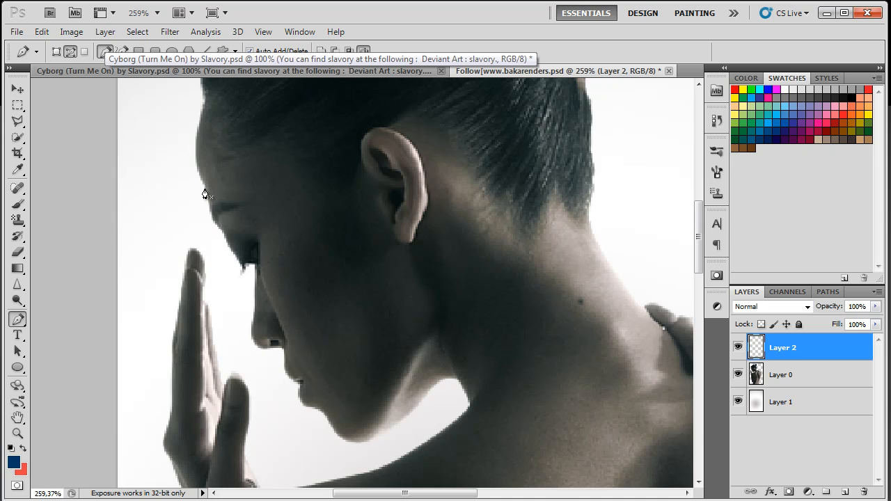
pyautogui.click(325, 415)
pyautogui.moveTo(264, 304); pyautogui.dragTo(260, 299)
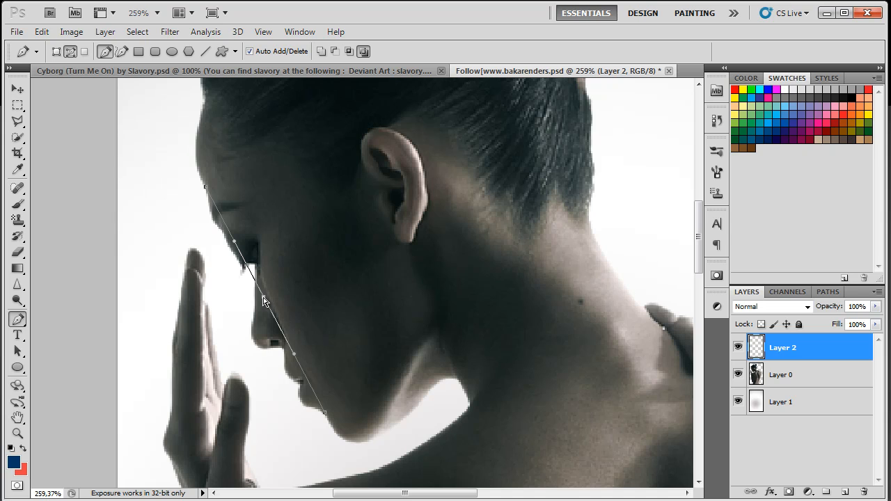
pyautogui.moveTo(264, 299); pyautogui.dragTo(378, 231)
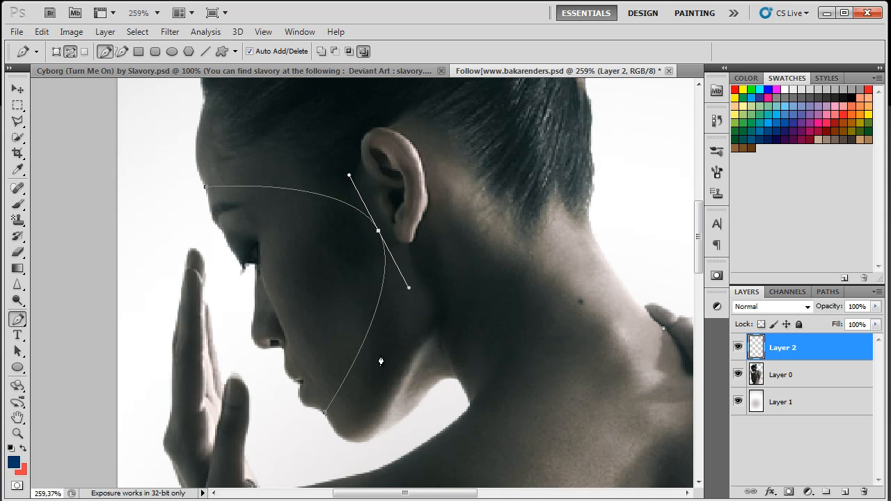
# Add and move anchor points along the cheek, jaw, chin and forehead to reshape the path into a faceplate outline.
pyautogui.click(376, 306)
pyautogui.moveTo(376, 306); pyautogui.dragTo(403, 310)
pyautogui.click(367, 370)
pyautogui.moveTo(367, 370); pyautogui.dragTo(355, 359)
pyautogui.click(335, 399)
pyautogui.moveTo(334, 399); pyautogui.dragTo(348, 398)
pyautogui.click(282, 189)
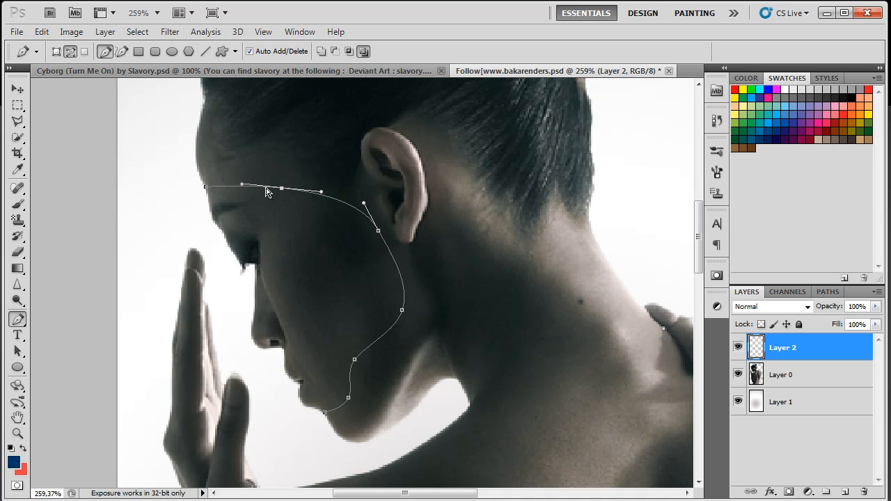
pyautogui.moveTo(255, 193); pyautogui.dragTo(230, 169)
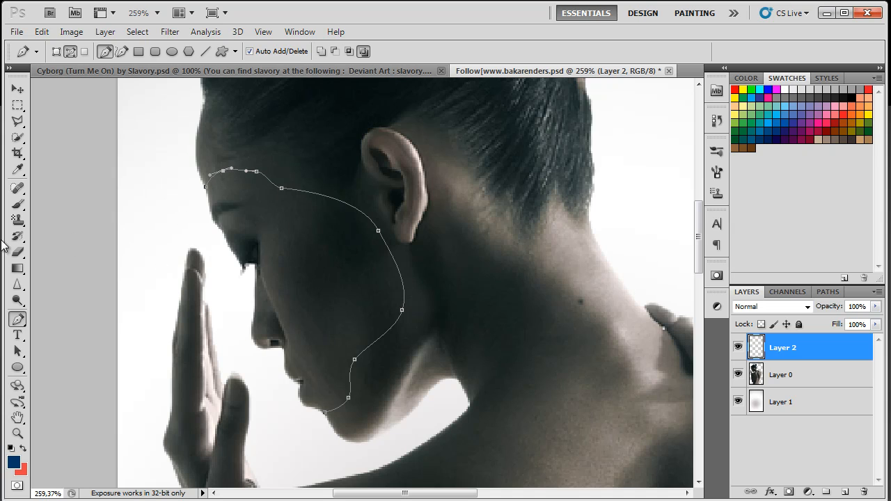
# Set the Brush tip to 2 px at 100% hardness.
pyautogui.click(19, 204)
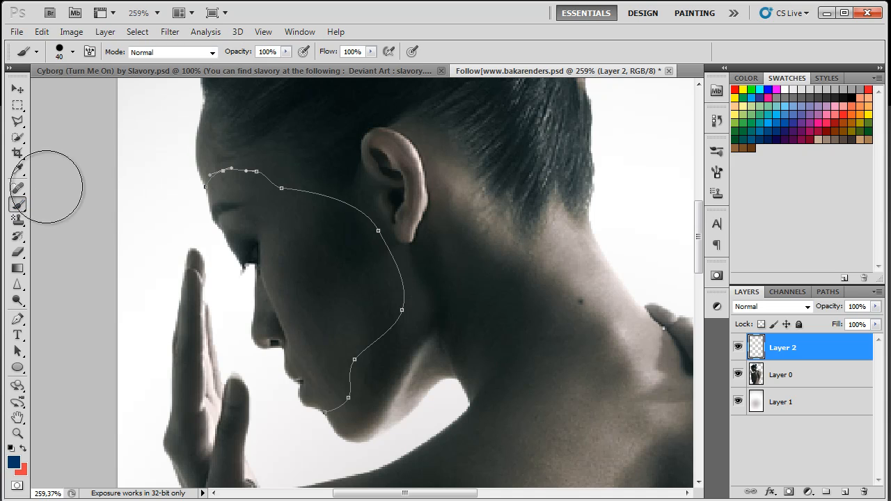
pyautogui.click(72, 52)
pyautogui.moveTo(29, 89); pyautogui.dragTo(24, 89)
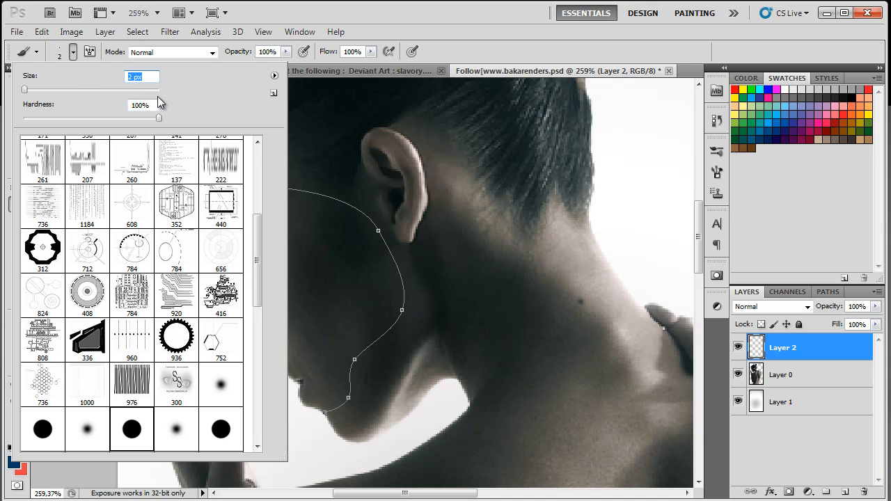
pyautogui.click(74, 54)
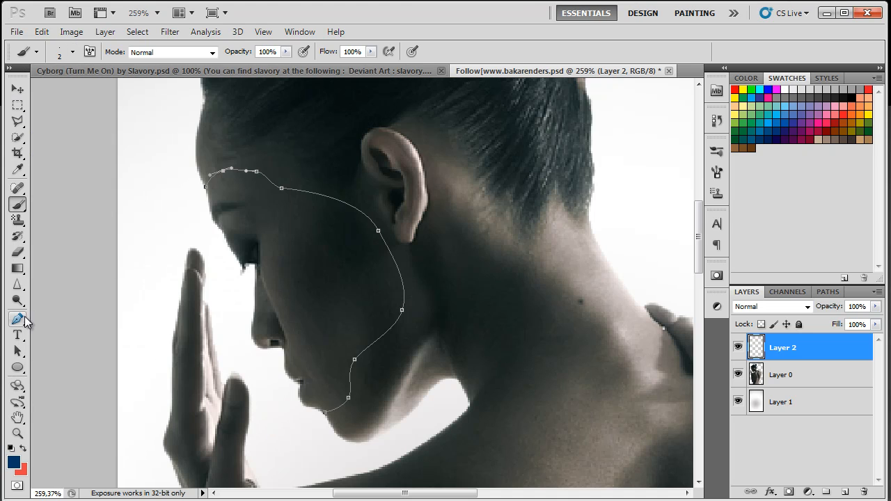
# Try stroking the face path with the dark blue Brush without simulated pressure, and undo the stroke.
pyautogui.click(18, 319)
pyautogui.rightClick(364, 223)
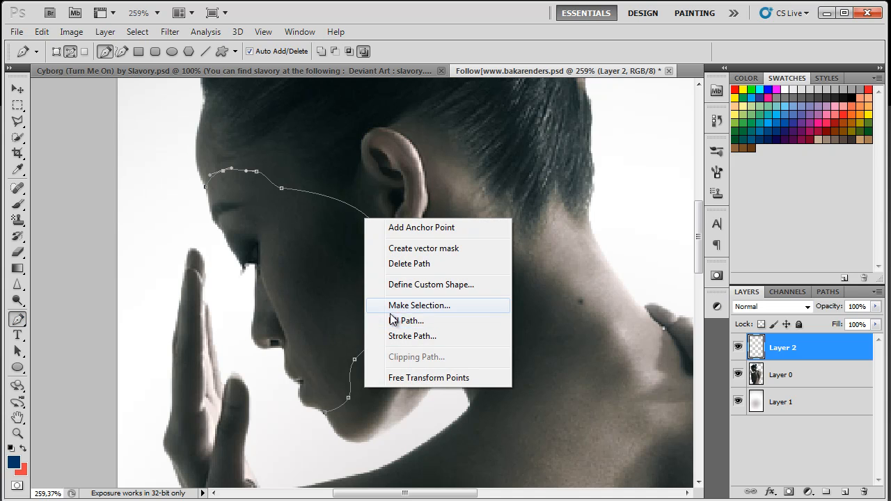
pyautogui.click(431, 337)
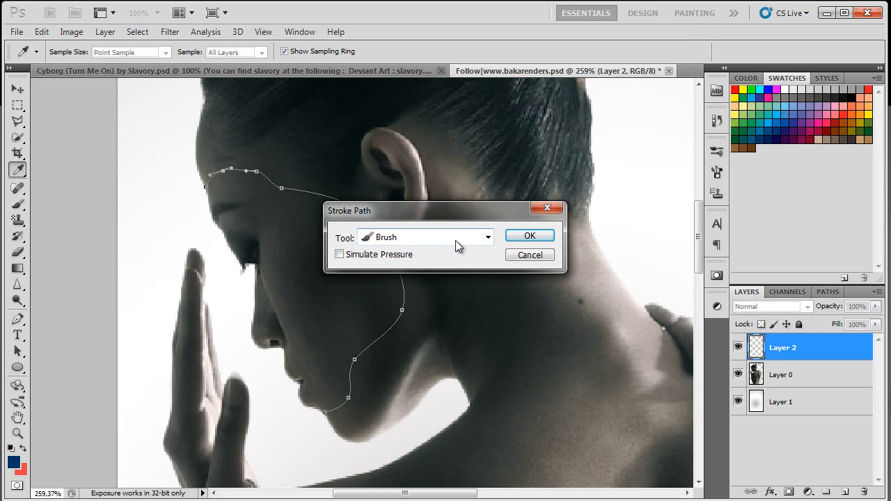
pyautogui.click(540, 237)
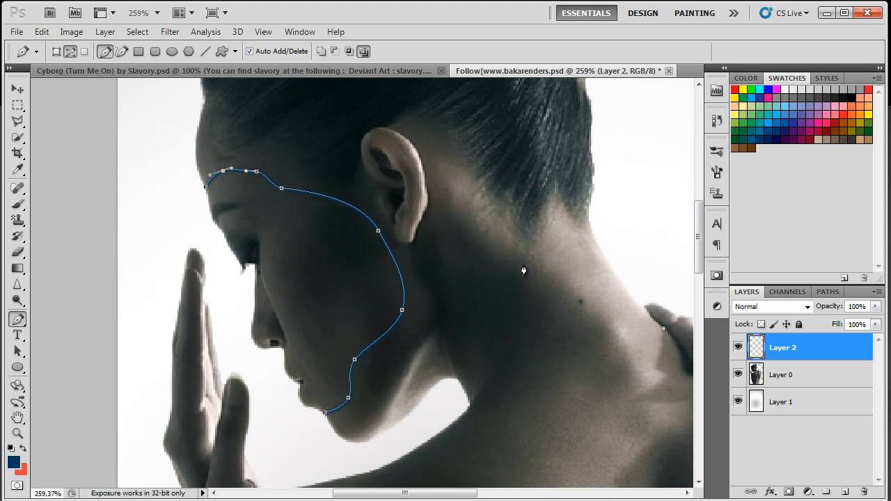
pyautogui.press('Return')
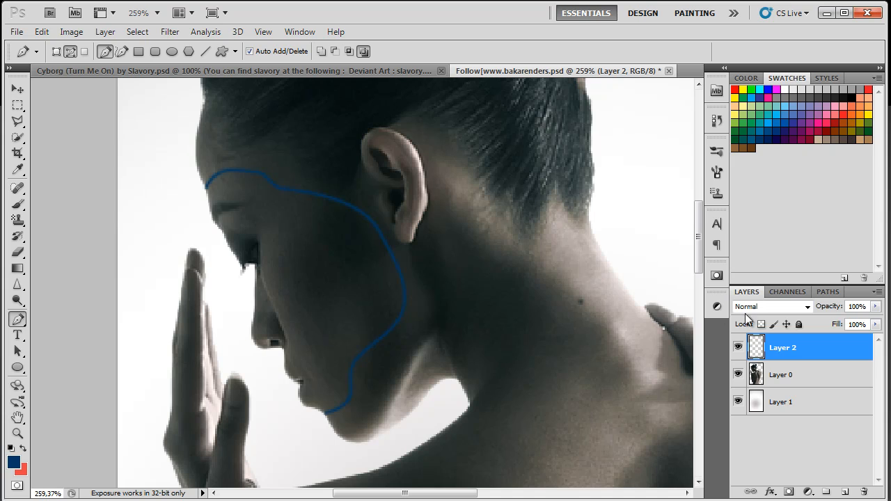
pyautogui.press('alt')
pyautogui.hotkey('ctrl', 'alt', 'z')
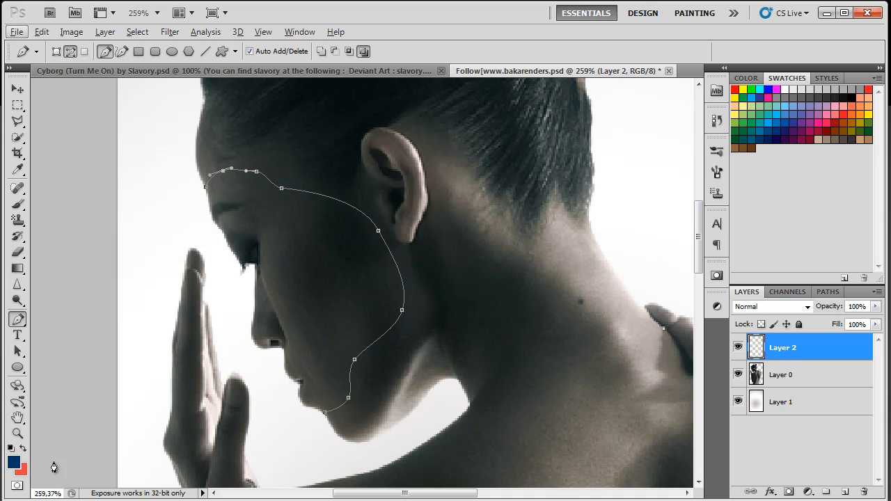
# Stroke the face path with the Brush in black (#000000), dismiss the path and save the document.
pyautogui.click(14, 462)
pyautogui.moveTo(548, 351); pyautogui.dragTo(436, 399)
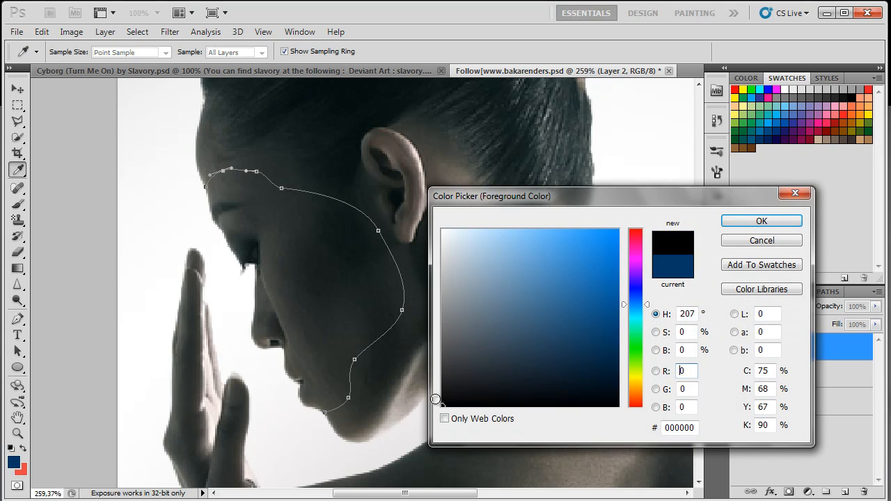
pyautogui.click(774, 219)
pyautogui.rightClick(354, 223)
pyautogui.click(404, 321)
pyautogui.click(529, 235)
pyautogui.press('Return')
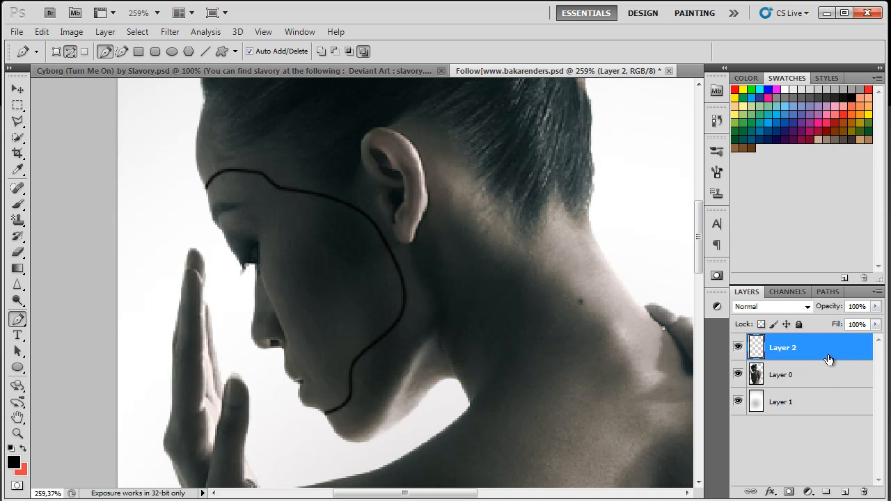
pyautogui.hotkey('ctrl', 's')
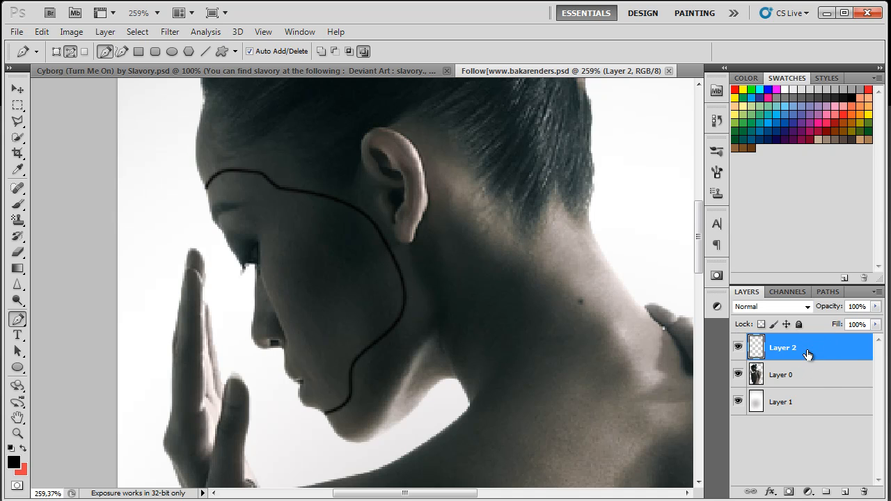
# Enable an Inner Shadow in the layer style of the face line on Layer 2.
pyautogui.doubleClick(844, 353)
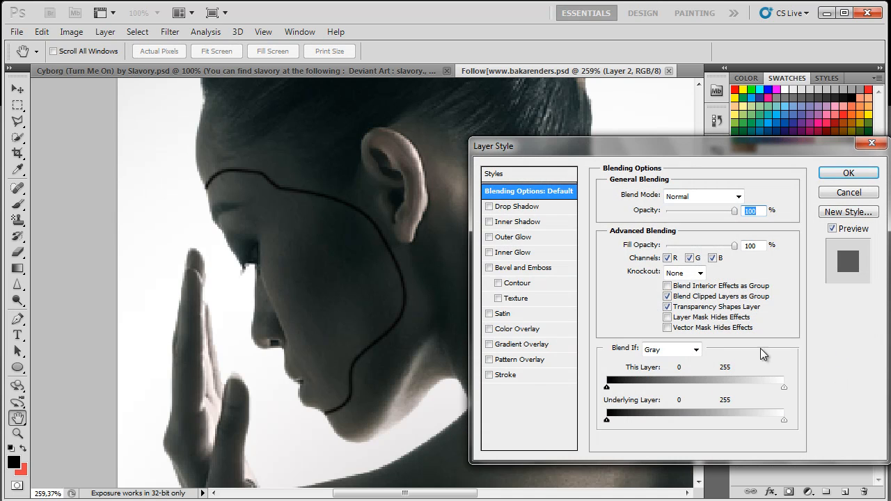
pyautogui.click(510, 221)
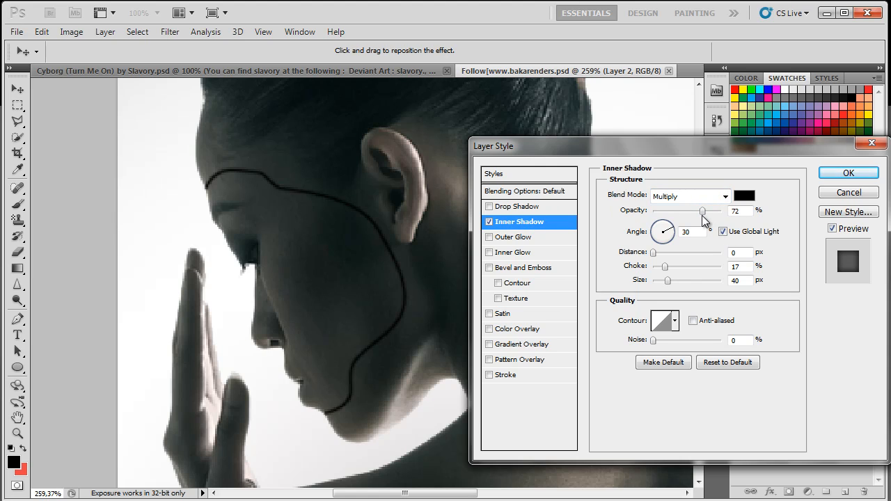
pyautogui.doubleClick(736, 210)
# Add a Drop Shadow to the face line, coloured white (#ffffff) with the Normal blend mode.
pyautogui.click(514, 206)
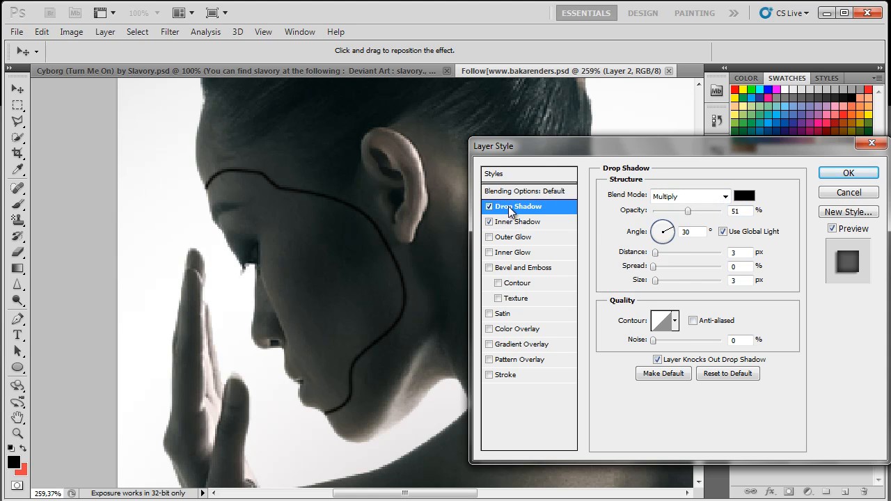
pyautogui.click(744, 195)
pyautogui.moveTo(528, 291); pyautogui.dragTo(431, 221)
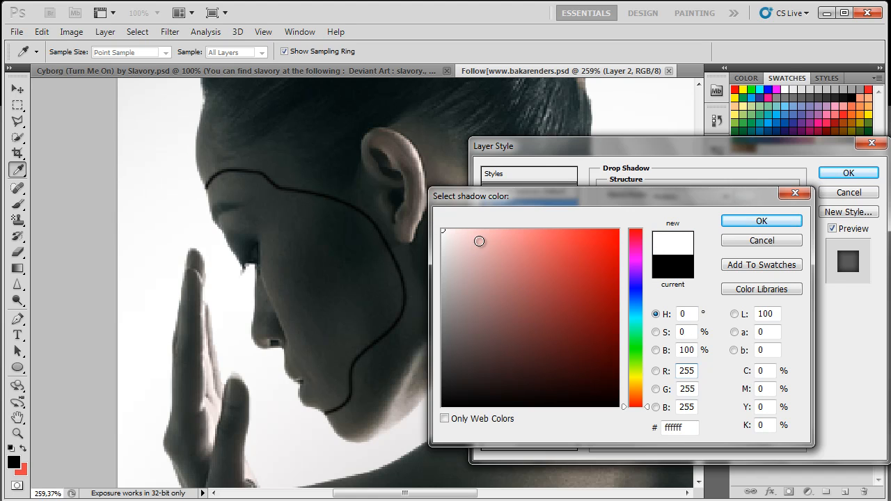
pyautogui.click(753, 222)
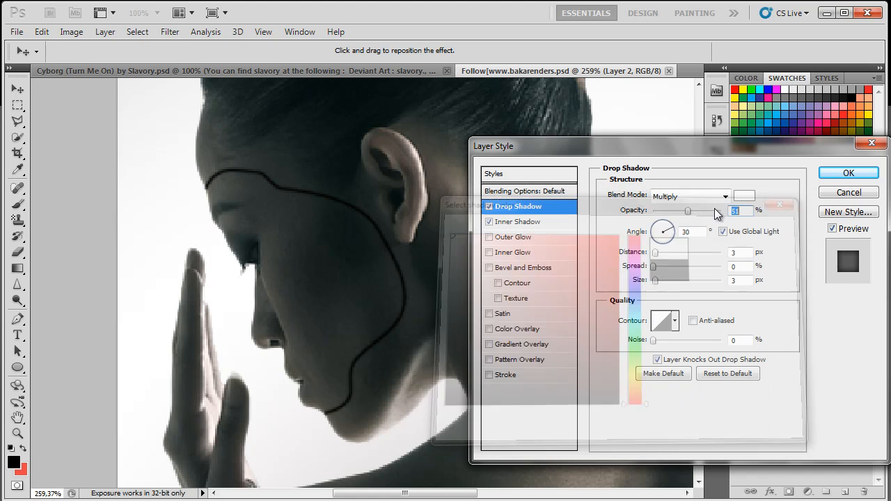
pyautogui.click(724, 195)
pyautogui.click(700, 210)
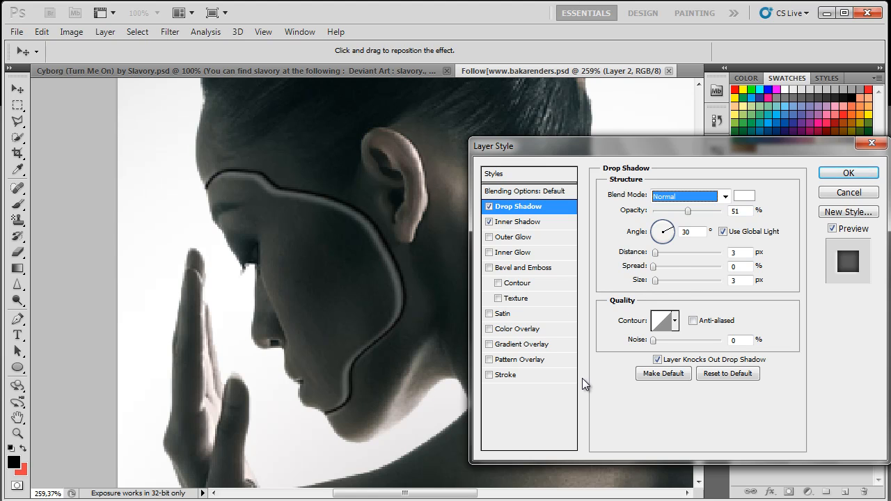
# Set the Drop Shadow's distance to 1 px, size to 1 px and opacity to 24%.
pyautogui.click(746, 253)
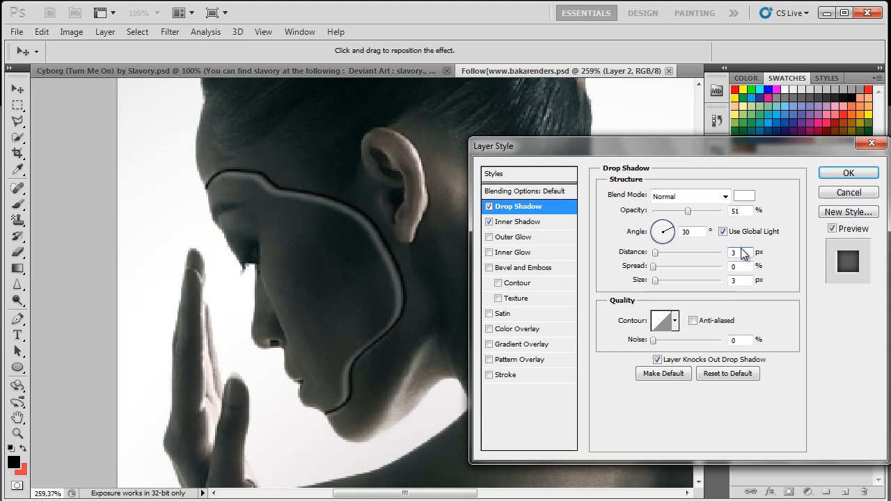
pyautogui.press('Down')
pyautogui.press('Down')
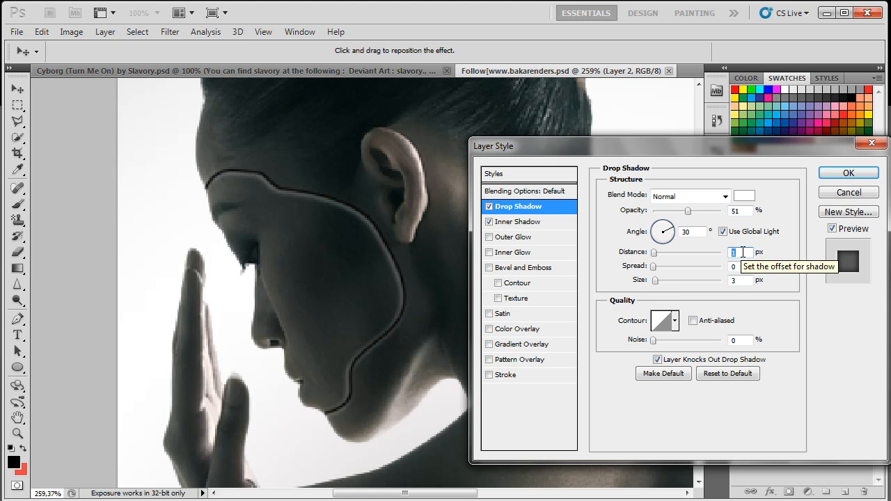
pyautogui.click(746, 282)
pyautogui.press('Down')
pyautogui.press('Down')
pyautogui.moveTo(688, 210); pyautogui.dragTo(670, 216)
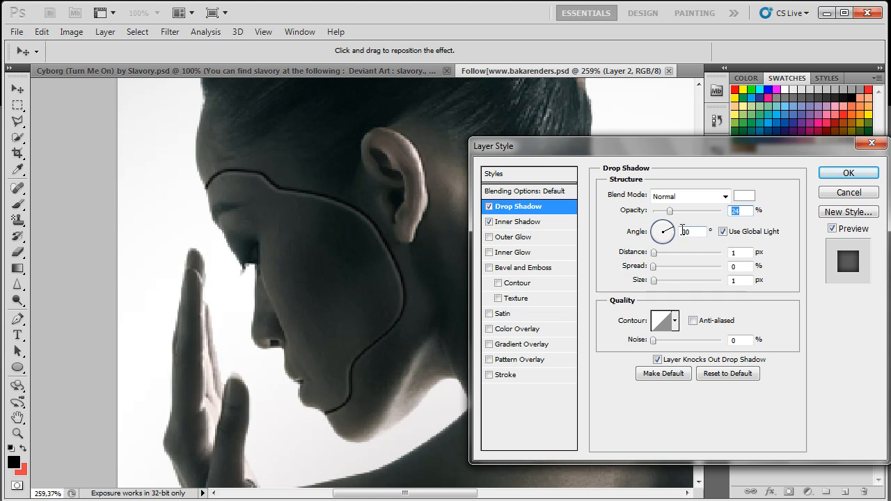
# Turn off global light for the Drop Shadow, set its angle to 38° and apply the layer style.
pyautogui.click(723, 232)
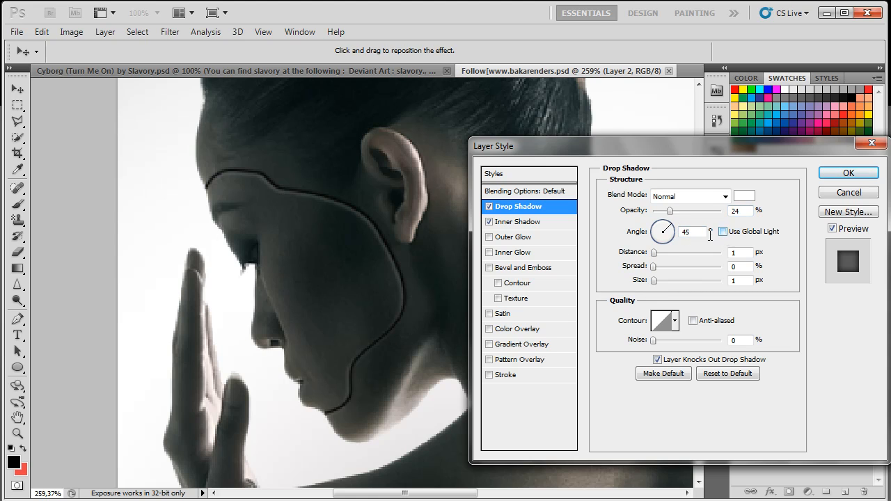
pyautogui.click(670, 235)
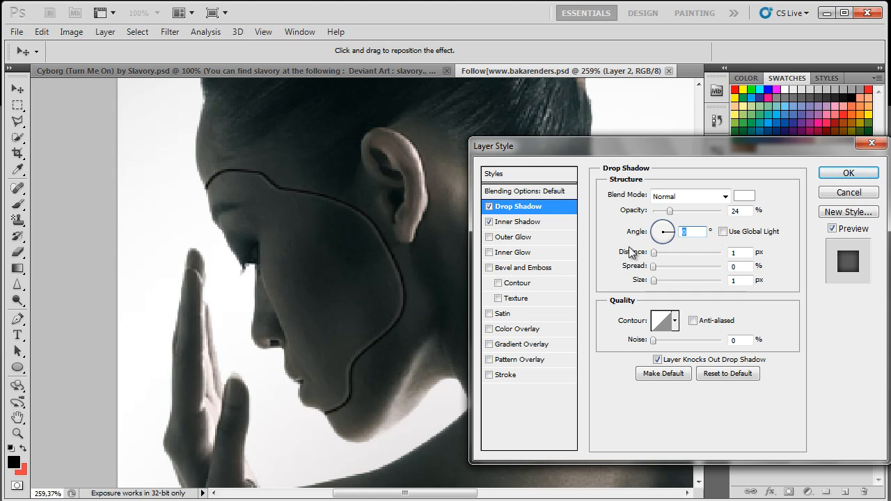
pyautogui.click(660, 224)
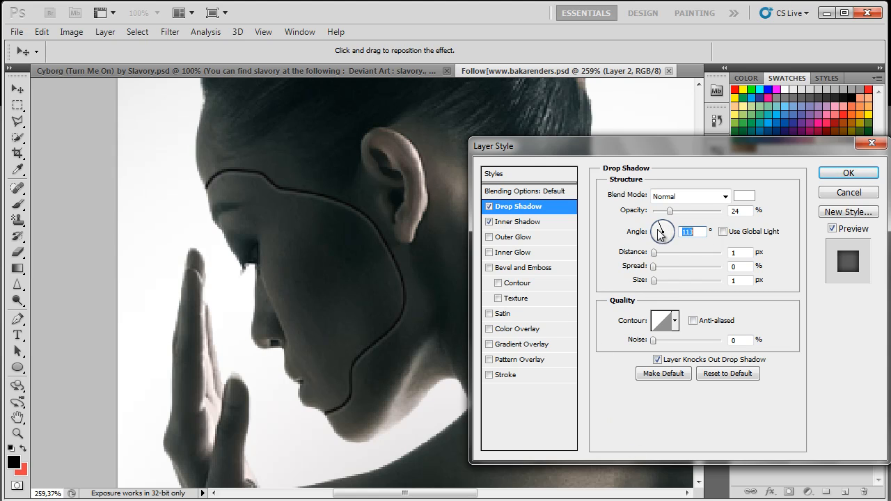
pyautogui.click(665, 225)
pyautogui.moveTo(666, 234)
pyautogui.mouseDown()
pyautogui.moveTo(668, 242)
pyautogui.moveTo(654, 244)
pyautogui.mouseUp()
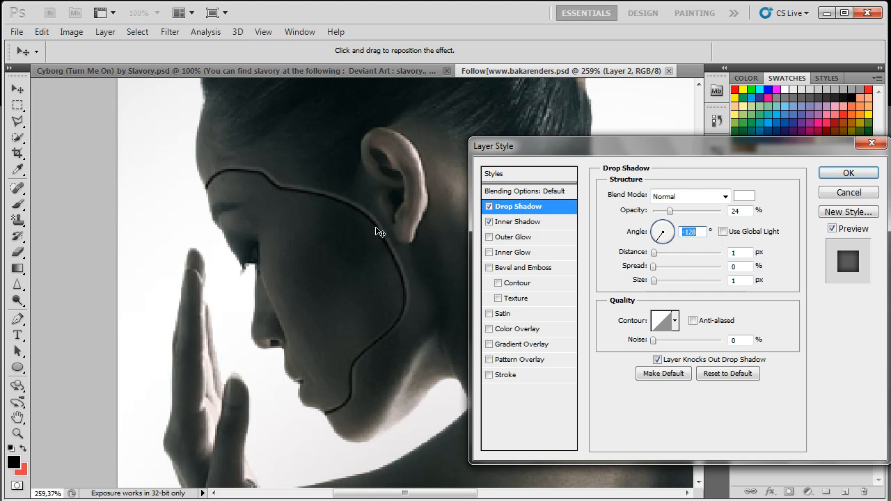
pyautogui.write('38')
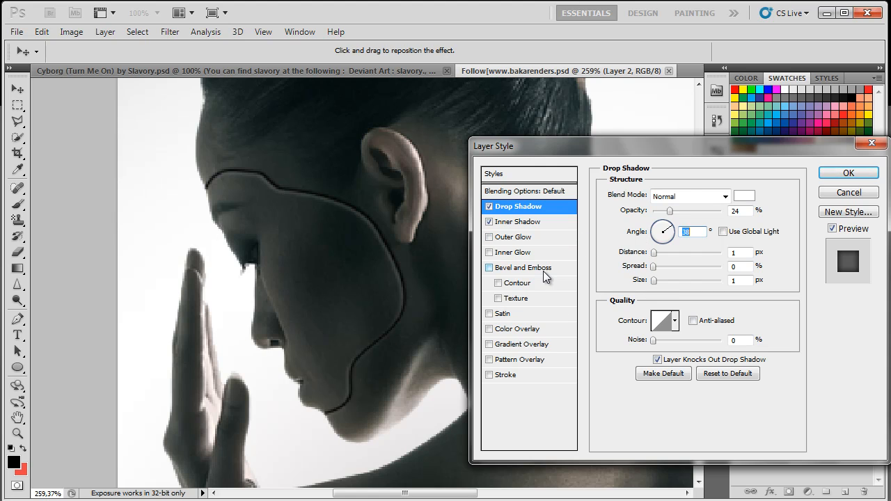
pyautogui.click(523, 224)
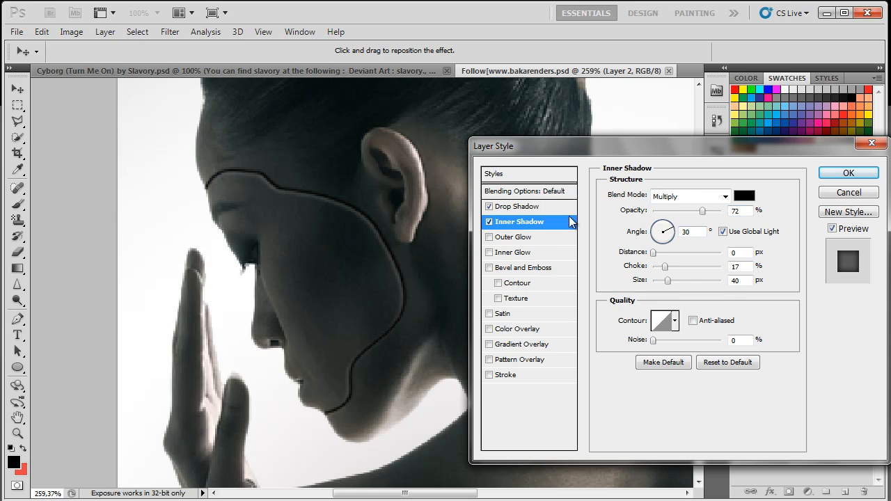
pyautogui.click(845, 175)
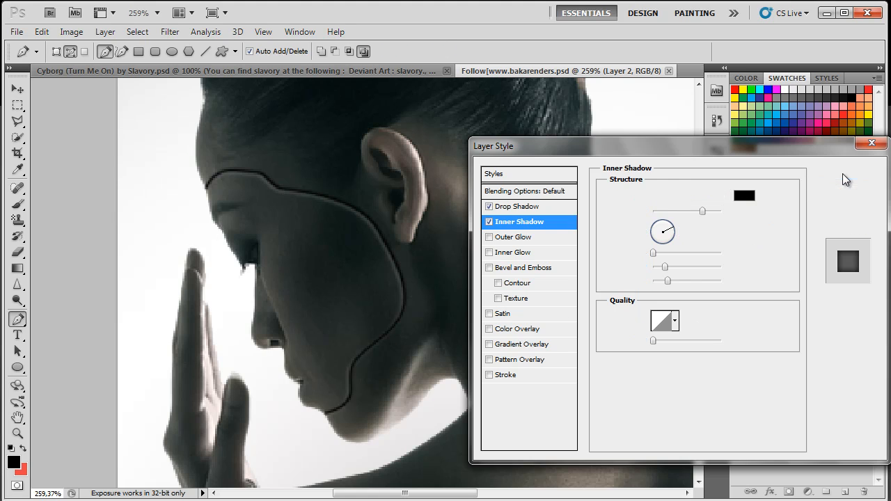
# Draw a curved Pen path around the base of the neck and stroke it with the Brush.
pyautogui.scroll(-5, 461, 339)
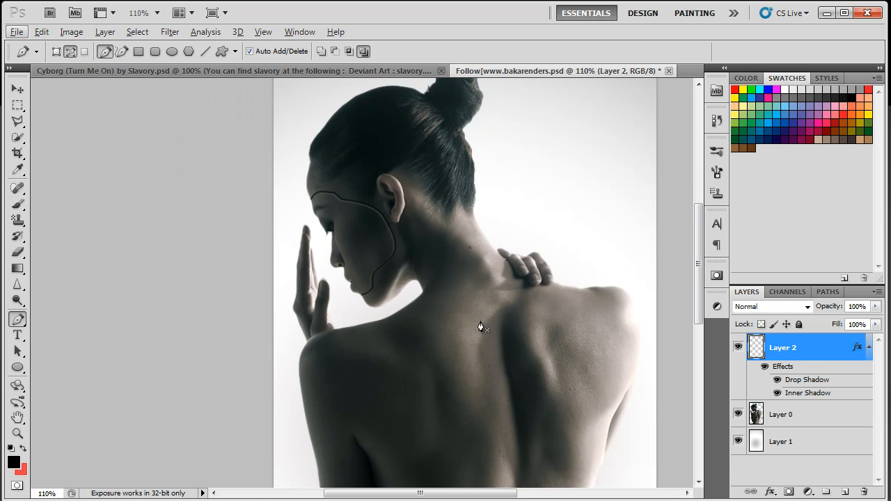
pyautogui.scroll(-1, 487, 326)
pyautogui.moveTo(484, 331); pyautogui.dragTo(461, 242)
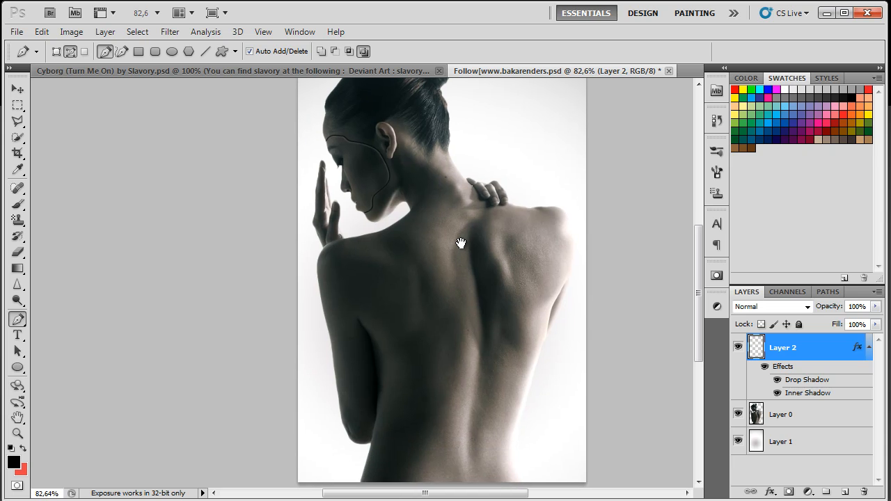
pyautogui.scroll(7, 333, 169)
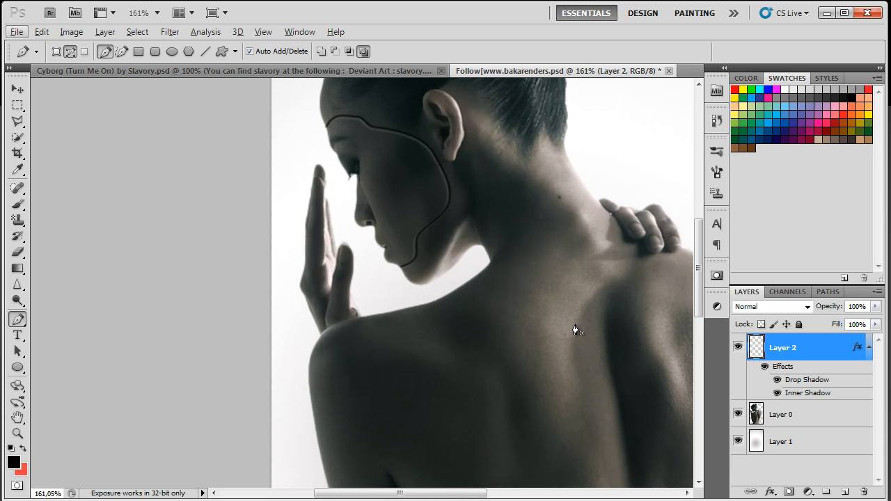
pyautogui.scroll(-5, 572, 328)
pyautogui.scroll(-1, 572, 328)
pyautogui.moveTo(557, 308); pyautogui.dragTo(455, 233)
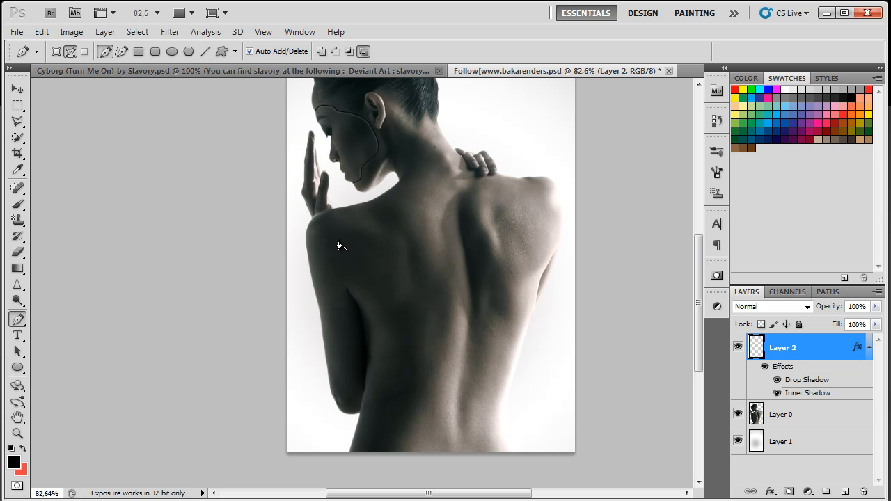
pyautogui.scroll(12, 471, 200)
pyautogui.click(252, 295)
pyautogui.moveTo(347, 209); pyautogui.dragTo(374, 188)
pyautogui.click(427, 205)
pyautogui.rightClick(354, 212)
pyautogui.click(389, 322)
pyautogui.click(532, 224)
pyautogui.press('Return')
# Draw a Pen path from the neck line down along the spine to the photo's lower edge and stroke it.
pyautogui.click(18, 204)
pyautogui.click(17, 319)
pyautogui.scroll(-12, 481, 189)
pyautogui.click(311, 113)
pyautogui.click(337, 423)
pyautogui.click(345, 231)
pyautogui.click(333, 182)
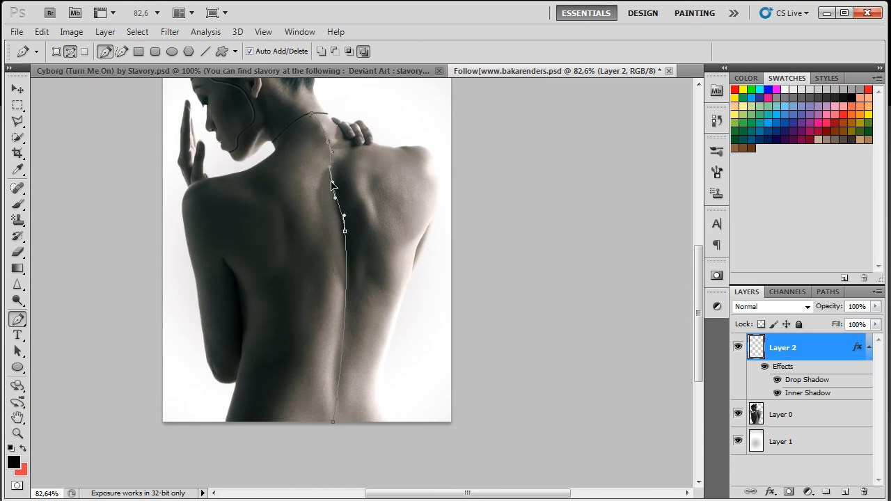
pyautogui.rightClick(338, 346)
pyautogui.click(386, 464)
pyautogui.click(512, 222)
# Draw and stroke panel lines across the left upper arm, just above the left elbow and across the right arm.
pyautogui.scroll(8, 273, 238)
pyautogui.click(243, 264)
pyautogui.click(312, 265)
pyautogui.click(318, 317)
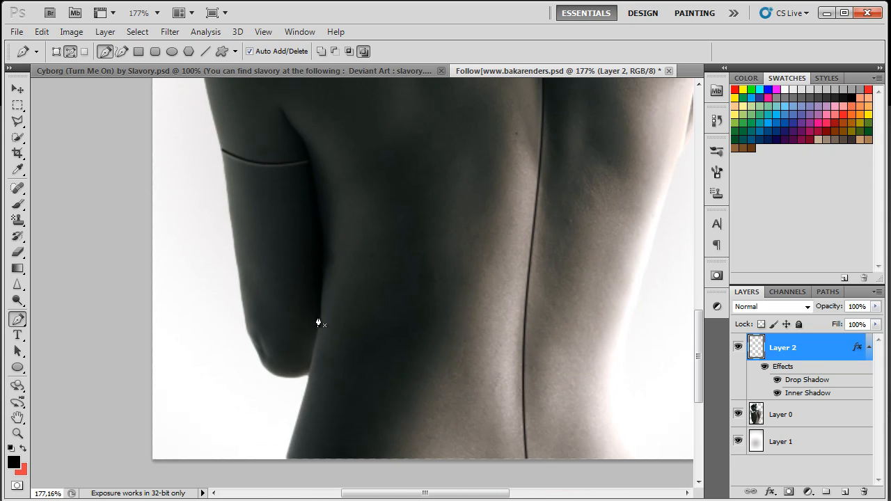
pyautogui.click(244, 317)
pyautogui.rightClick(283, 329)
pyautogui.click(331, 446)
pyautogui.moveTo(557, 104); pyautogui.dragTo(328, 378)
pyautogui.click(472, 347)
pyautogui.click(488, 344)
# Rename the panel line layer as Lines and save the document.
pyautogui.doubleClick(783, 348)
pyautogui.write('Lines')
pyautogui.press('Return')
pyautogui.hotkey('ctrl', 's')
# Paint short Brush lines across the finger joints of the raised hand, undoing one misplaced stroke.
pyautogui.scroll(6, 243, 292)
pyautogui.click(18, 204)
pyautogui.moveTo(220, 346); pyautogui.dragTo(259, 347)
pyautogui.moveTo(230, 299); pyautogui.dragTo(262, 304)
pyautogui.moveTo(174, 273); pyautogui.dragTo(214, 263)
pyautogui.moveTo(178, 206); pyautogui.dragTo(210, 204)
pyautogui.moveTo(182, 154); pyautogui.dragTo(210, 159)
pyautogui.moveTo(184, 358); pyautogui.dragTo(223, 310)
pyautogui.hotkey('ctrl', 'z')
pyautogui.moveTo(232, 249); pyautogui.dragTo(213, 257)
pyautogui.moveTo(227, 201)
pyautogui.mouseDown()
pyautogui.moveTo(212, 207)
pyautogui.moveTo(253, 234)
pyautogui.mouseUp()
# Paint short Brush segment lines across the ear and save the document.
pyautogui.scroll(-6, 322, 311)
pyautogui.scroll(5, 327, 181)
pyautogui.moveTo(274, 305); pyautogui.dragTo(241, 282)
pyautogui.moveTo(268, 326); pyautogui.dragTo(231, 336)
pyautogui.moveTo(194, 251); pyautogui.dragTo(208, 222)
pyautogui.scroll(-6, 411, 298)
pyautogui.moveTo(412, 298); pyautogui.dragTo(401, 257)
pyautogui.hotkey('ctrl', 's')
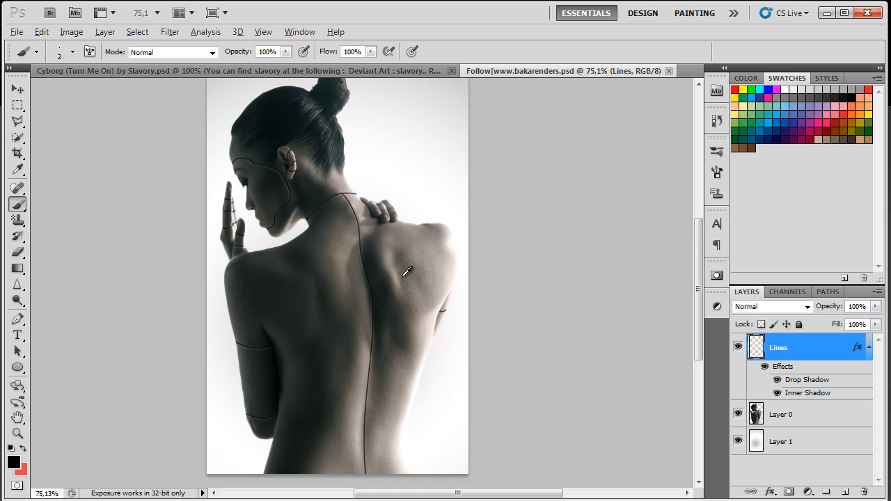
# Add a new layer above Lines and set the hard round Brush size to 86 px.
pyautogui.scroll(5, 287, 306)
pyautogui.scroll(2, 292, 296)
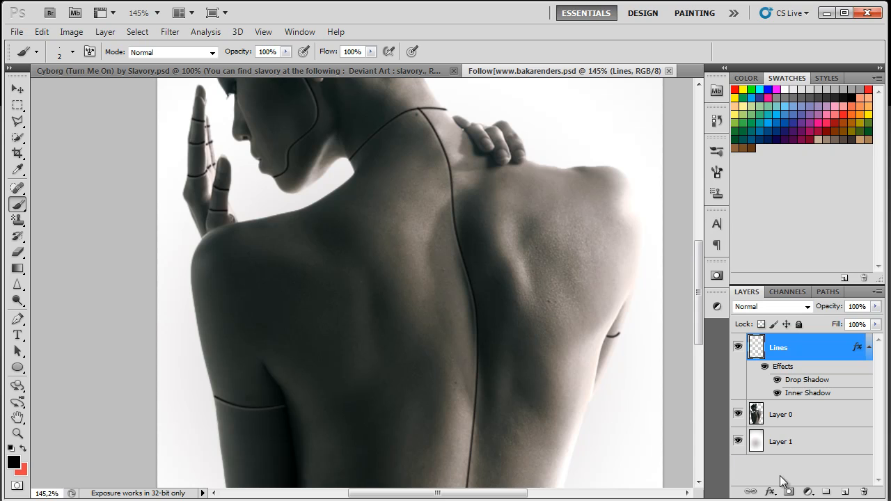
pyautogui.click(845, 492)
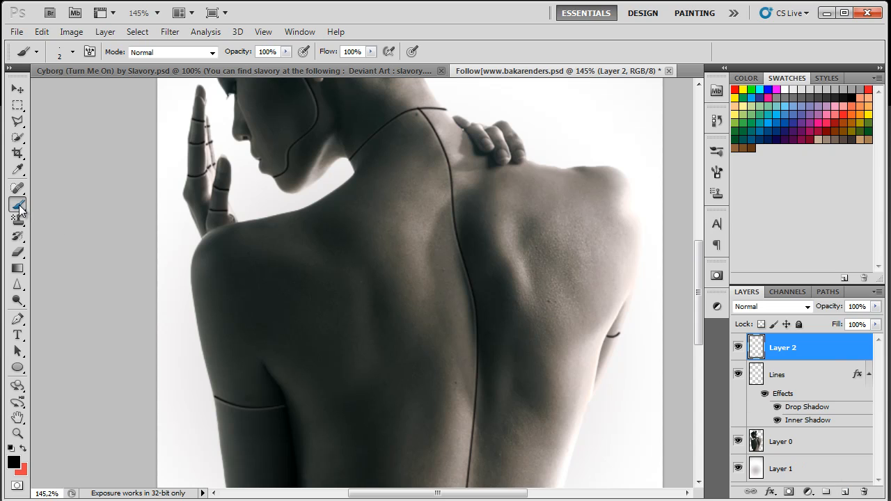
pyautogui.click(72, 52)
pyautogui.moveTo(26, 90); pyautogui.dragTo(84, 89)
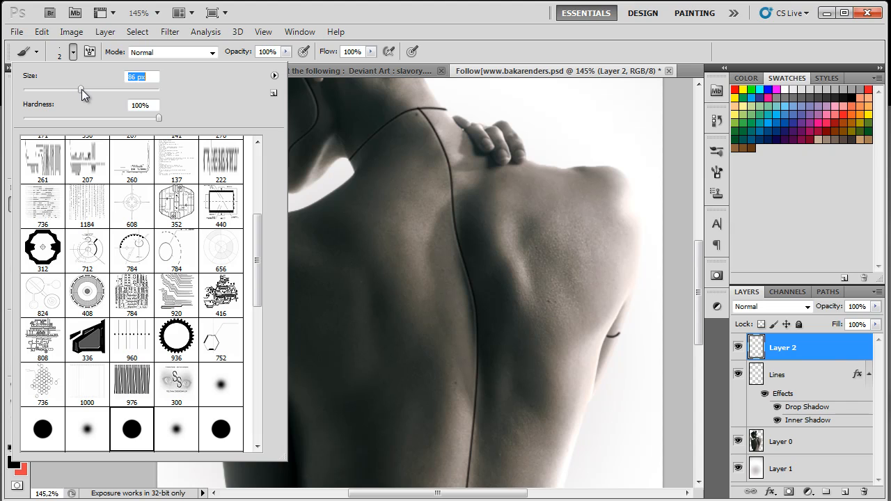
pyautogui.click(74, 54)
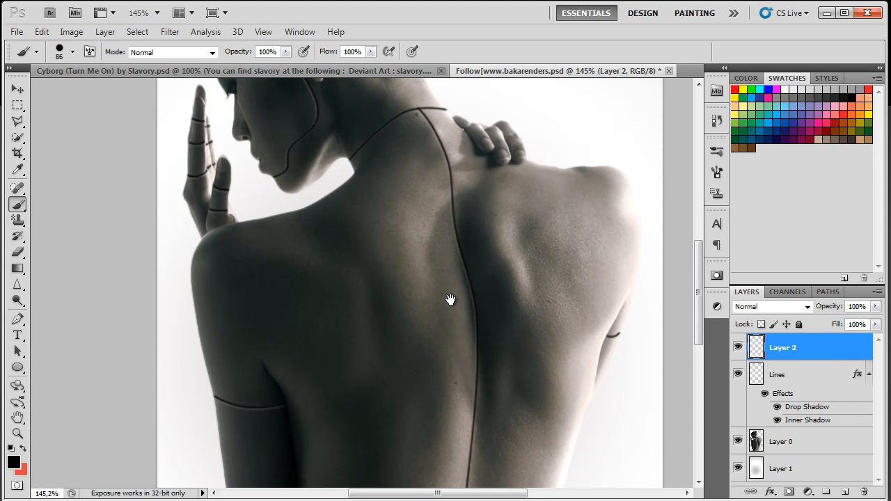
# Try placing a black Brush disc on the left shoulder blade, then open and cancel its layer style.
pyautogui.scroll(-1, 449, 302)
pyautogui.click(280, 270)
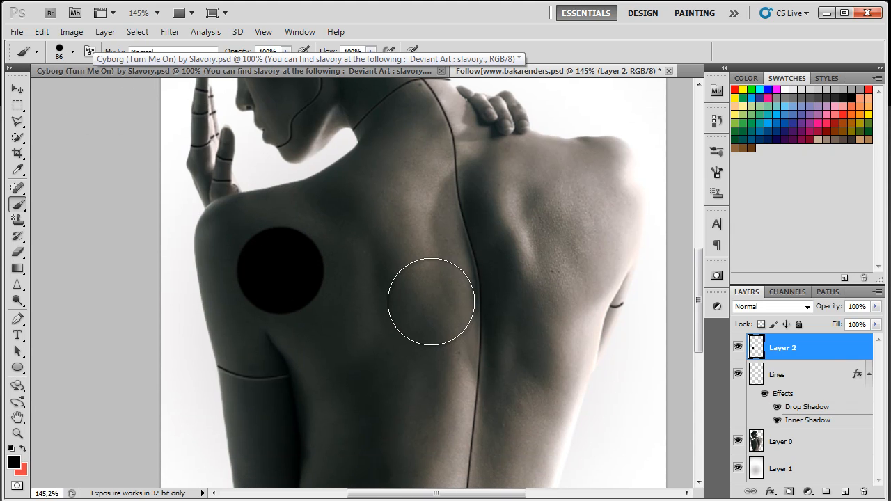
pyautogui.hotkey('ctrl', 'z')
pyautogui.click(291, 260)
pyautogui.moveTo(460, 316); pyautogui.dragTo(416, 388)
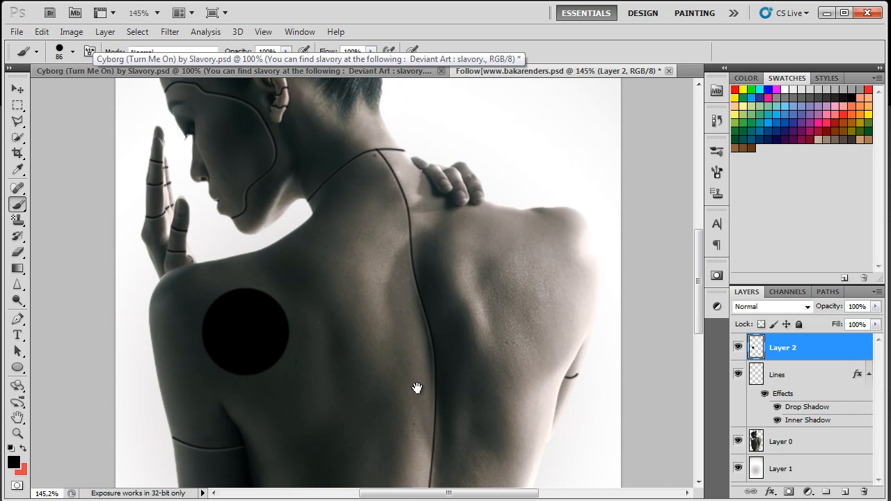
pyautogui.doubleClick(847, 351)
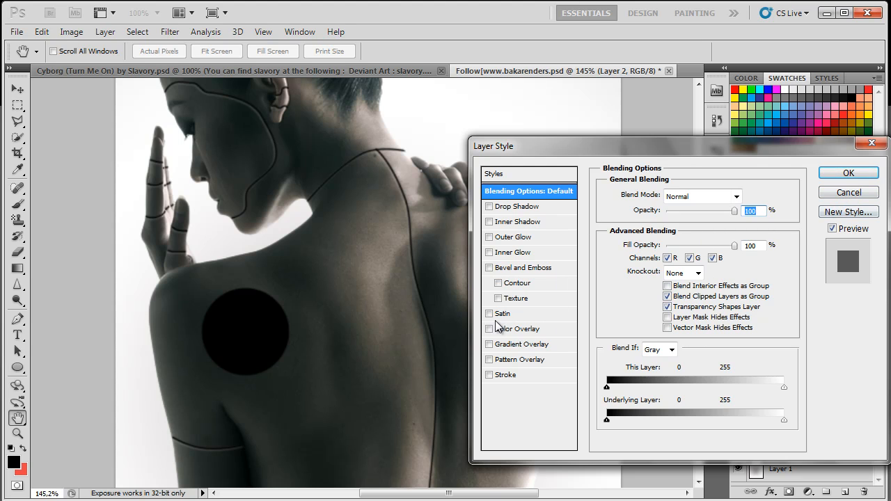
pyautogui.click(848, 193)
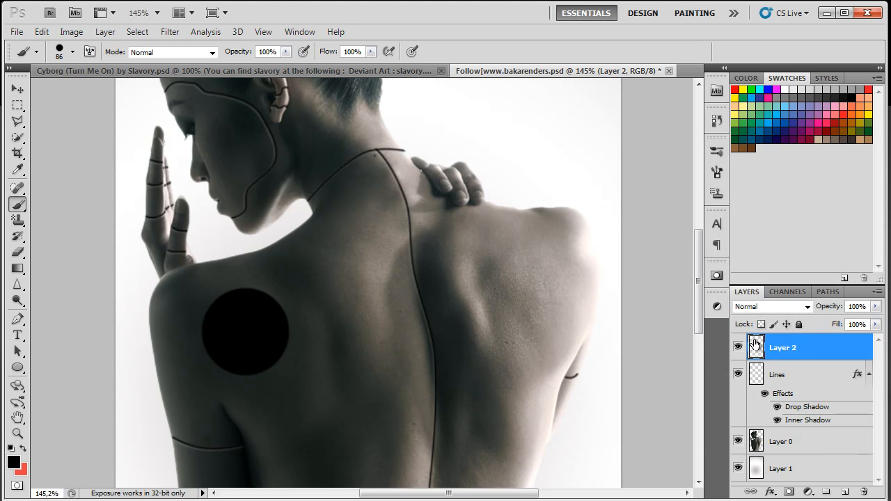
# Set the foreground colour to dark blue (#002849) and place a single Brush disc on the left shoulder blade.
pyautogui.click(13, 462)
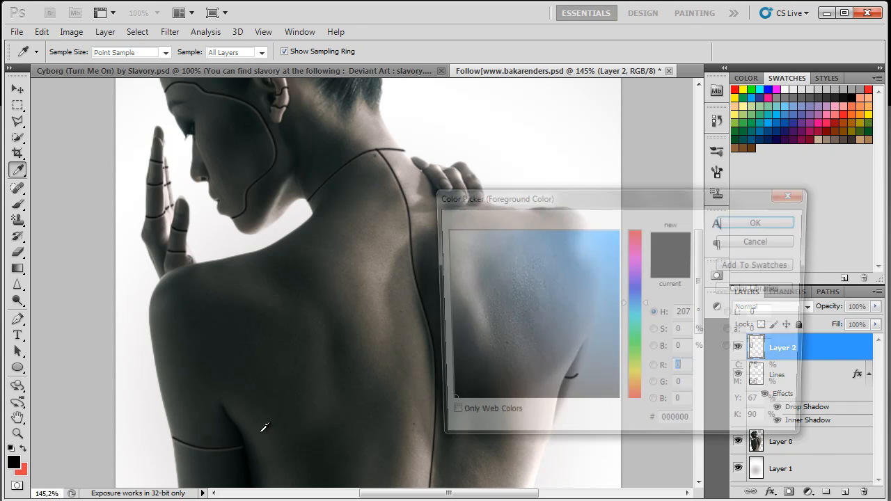
pyautogui.moveTo(568, 297); pyautogui.dragTo(618, 356)
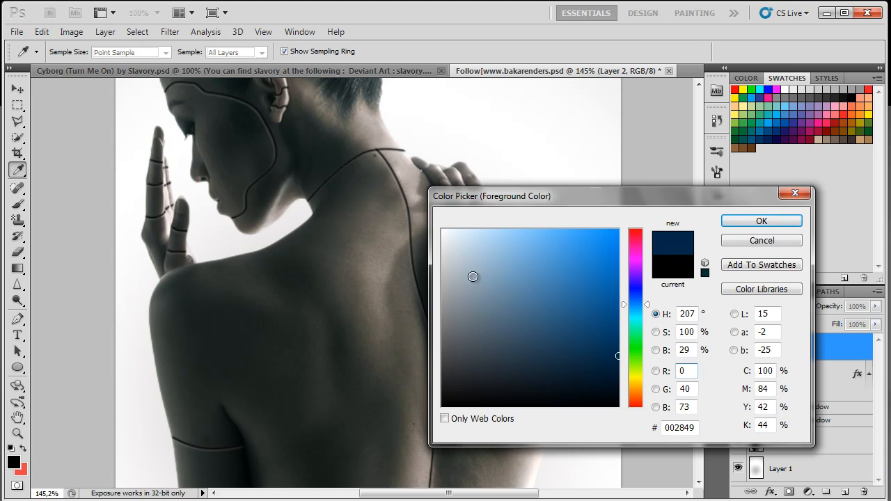
pyautogui.click(761, 222)
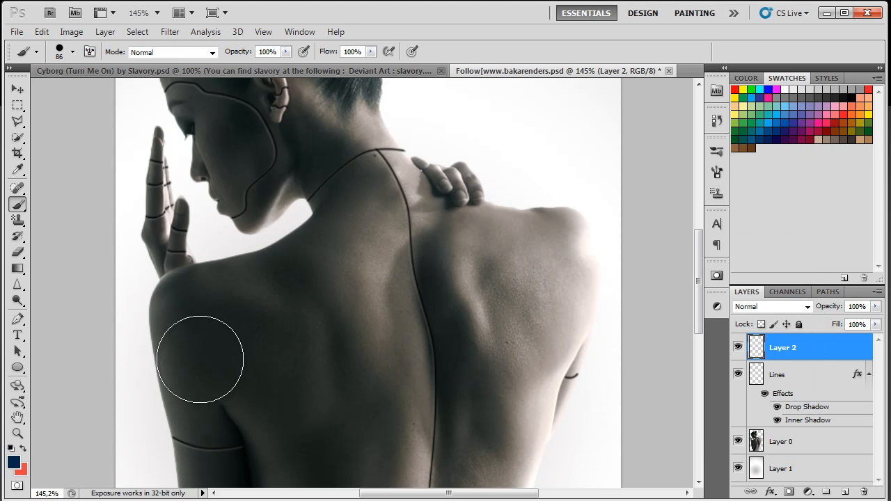
pyautogui.click(240, 334)
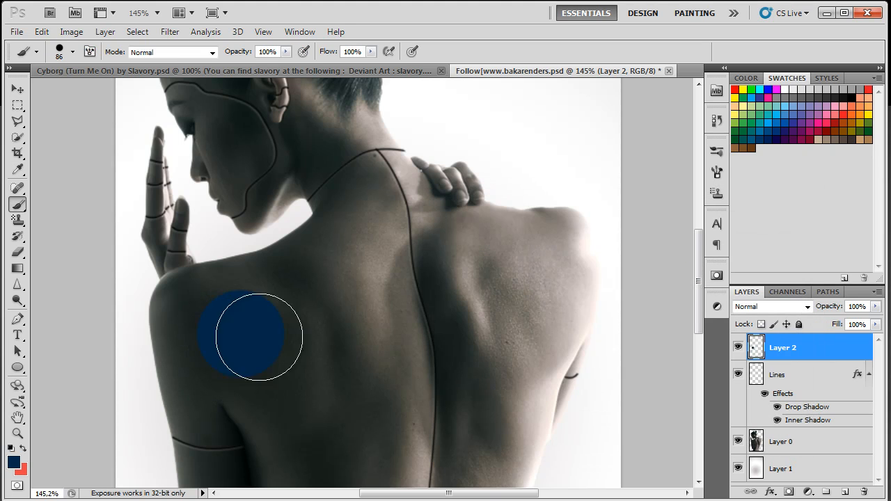
# Add an Inner Shadow and a white Drop Shadow in Normal blend mode to the shoulder disc's layer.
pyautogui.doubleClick(834, 349)
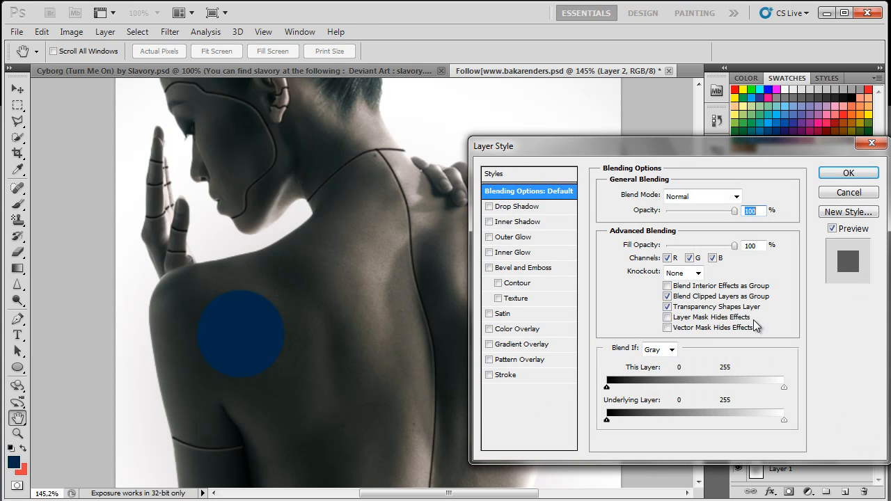
pyautogui.click(513, 223)
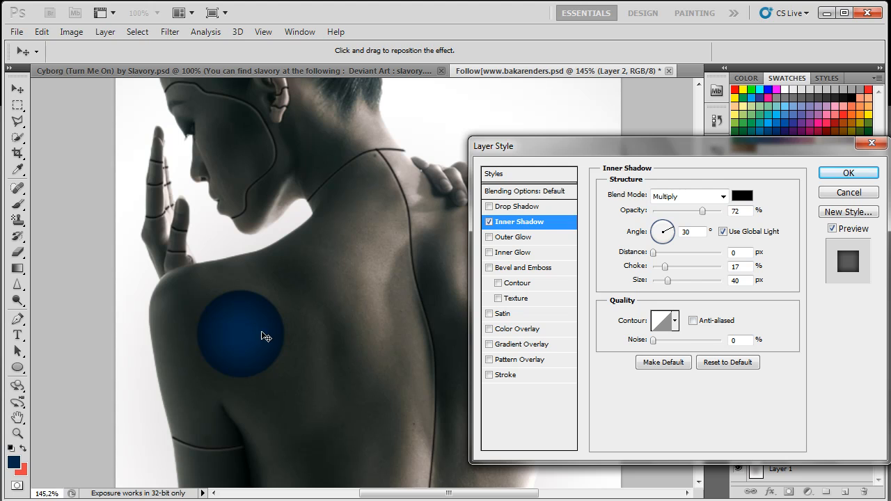
pyautogui.click(515, 206)
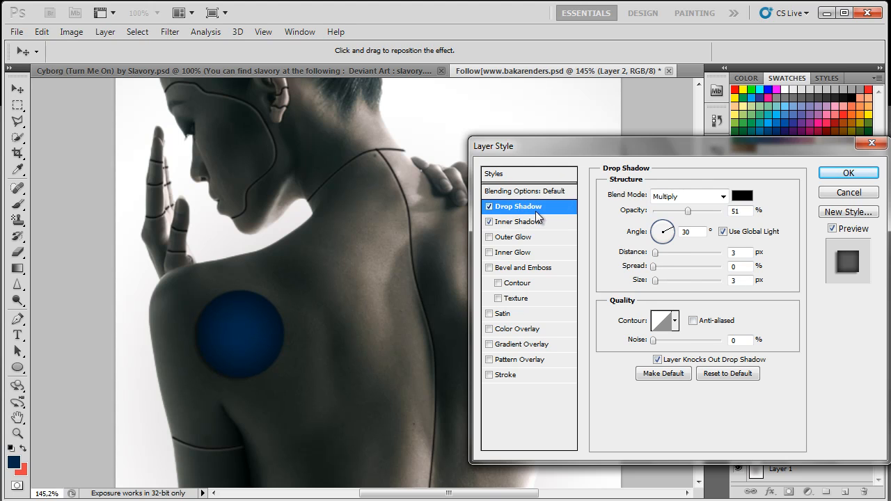
pyautogui.click(737, 197)
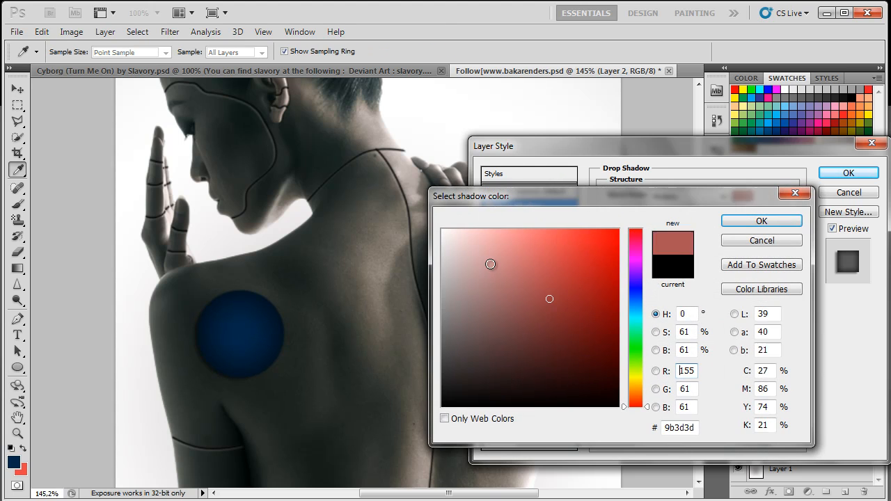
pyautogui.click(757, 220)
pyautogui.click(685, 201)
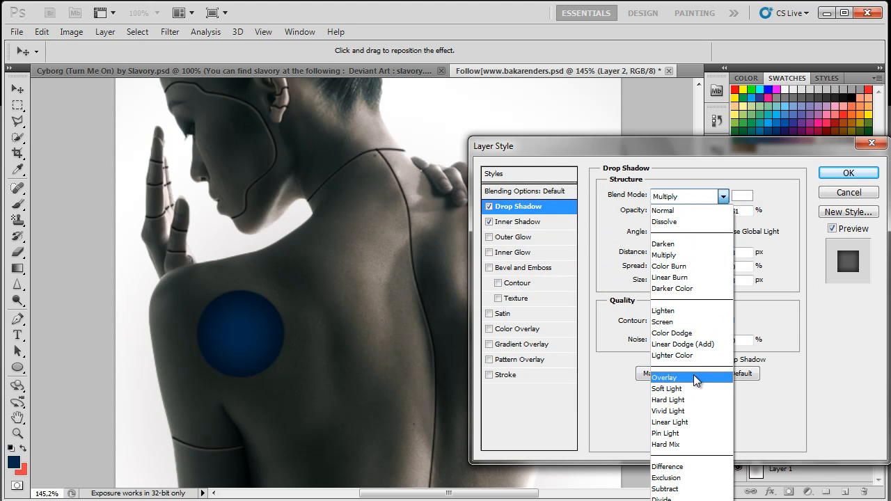
pyautogui.click(675, 212)
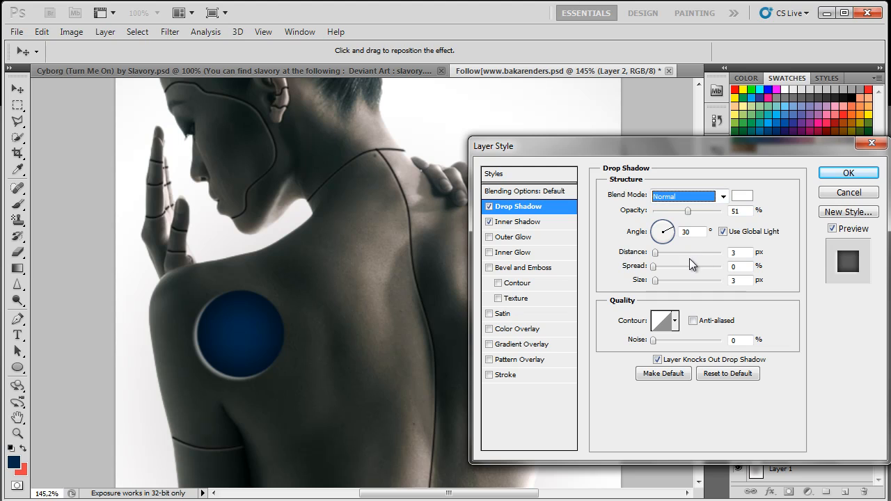
# Set the disc's Drop Shadow to 1 px distance, 2 px size and 27% opacity.
pyautogui.click(742, 254)
pyautogui.press('Down')
pyautogui.press('Down')
pyautogui.press('Down')
pyautogui.press('Up')
pyautogui.click(742, 281)
pyautogui.press('Down')
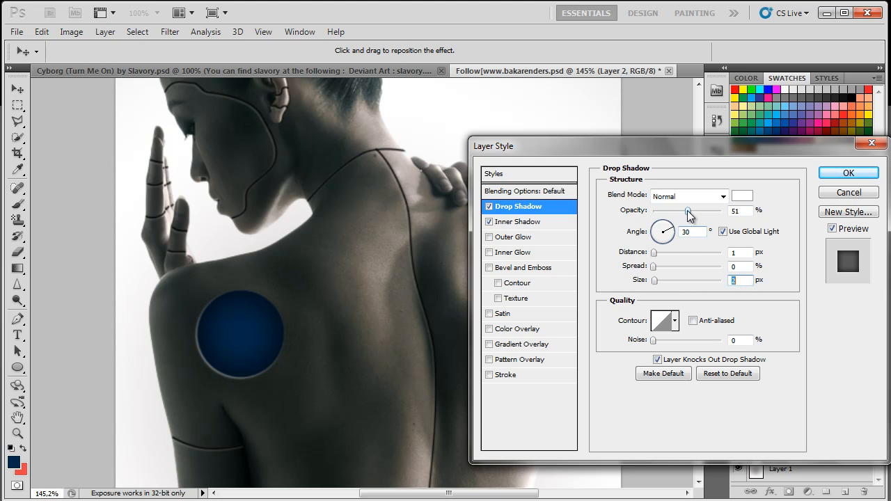
pyautogui.moveTo(687, 215); pyautogui.dragTo(671, 215)
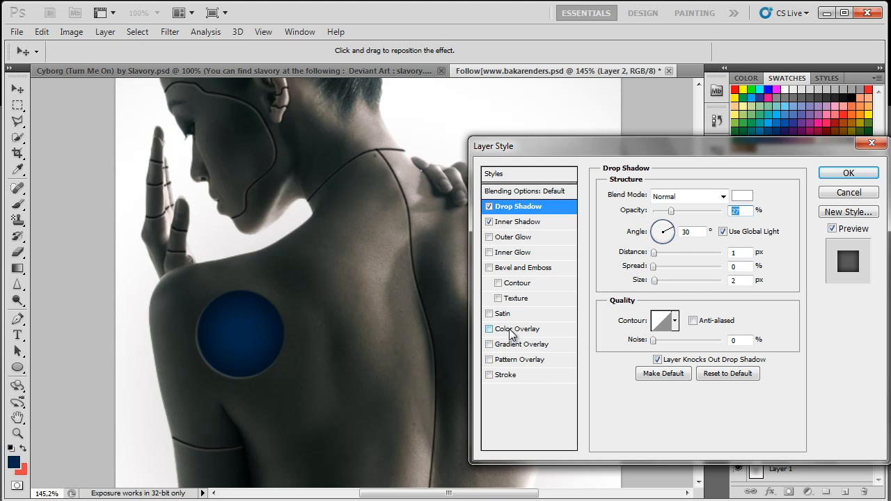
# Add a Pattern Overlay with the black-and-transparent checker pattern at 332% scale to the disc and apply the layer style.
pyautogui.click(524, 362)
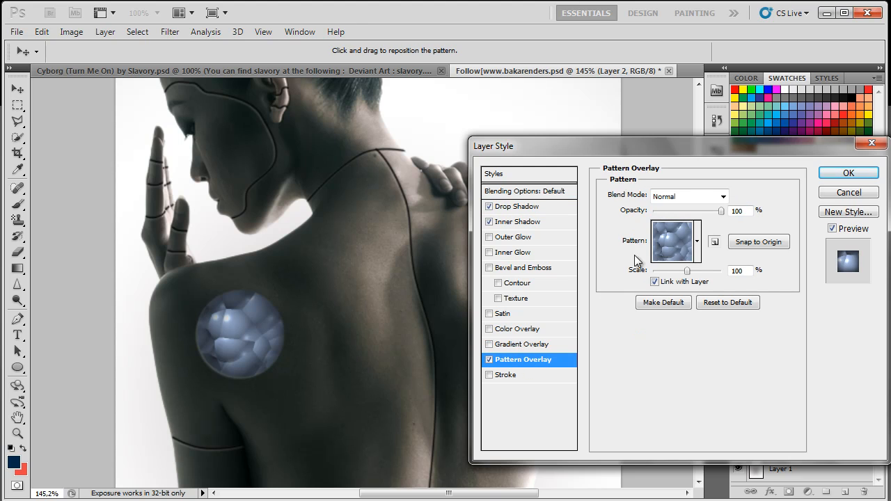
pyautogui.click(696, 242)
pyautogui.click(652, 283)
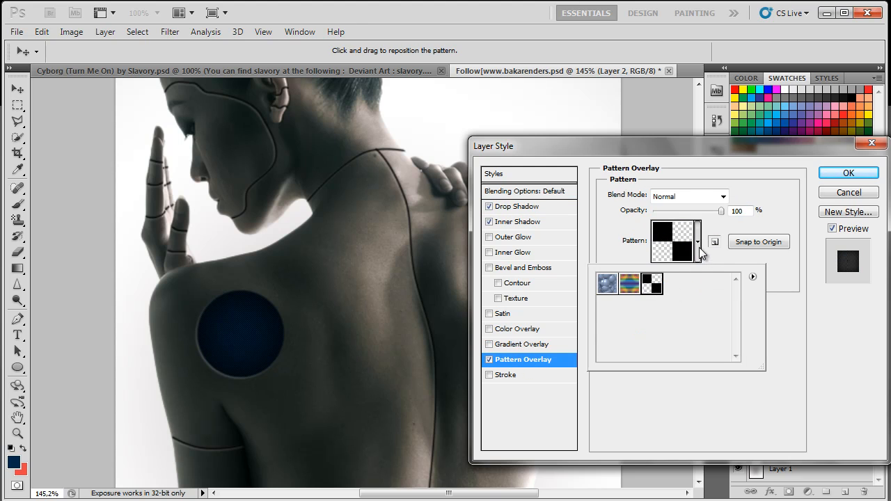
pyautogui.click(701, 230)
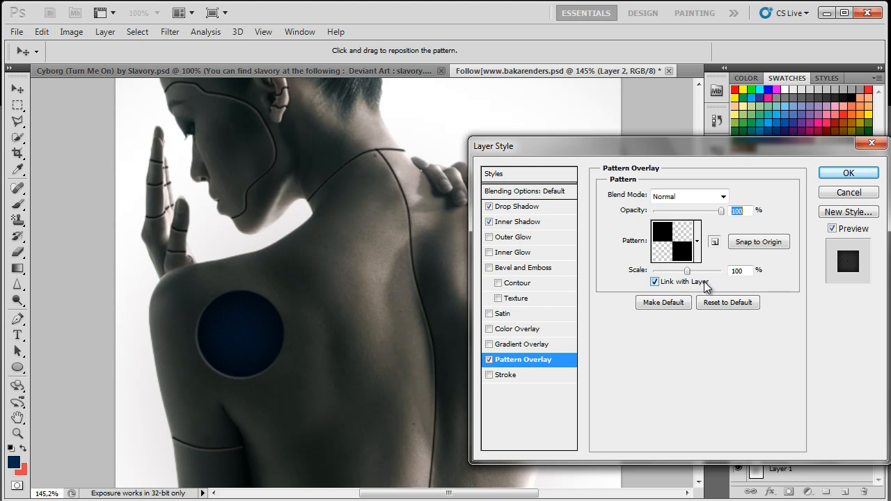
pyautogui.moveTo(686, 271); pyautogui.dragTo(696, 272)
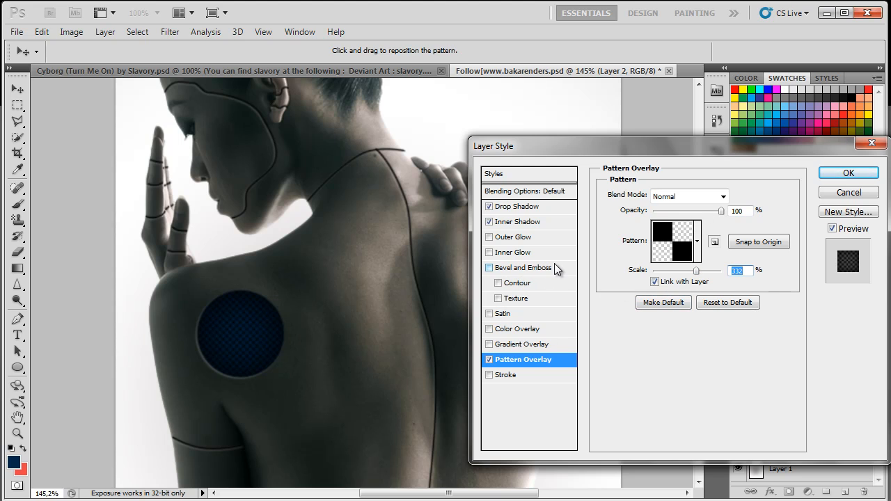
pyautogui.click(849, 173)
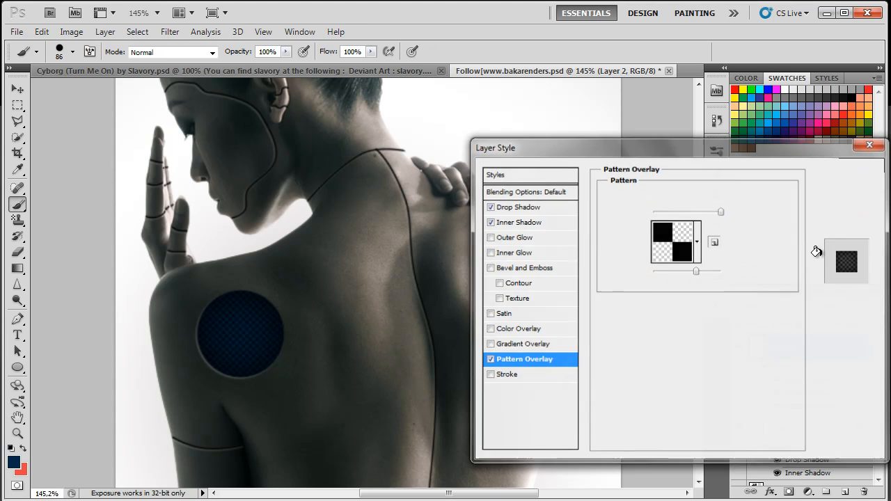
# On a new layer above the disc, place a single 42 px hard round Brush dot at the disc's centre.
pyautogui.click(844, 492)
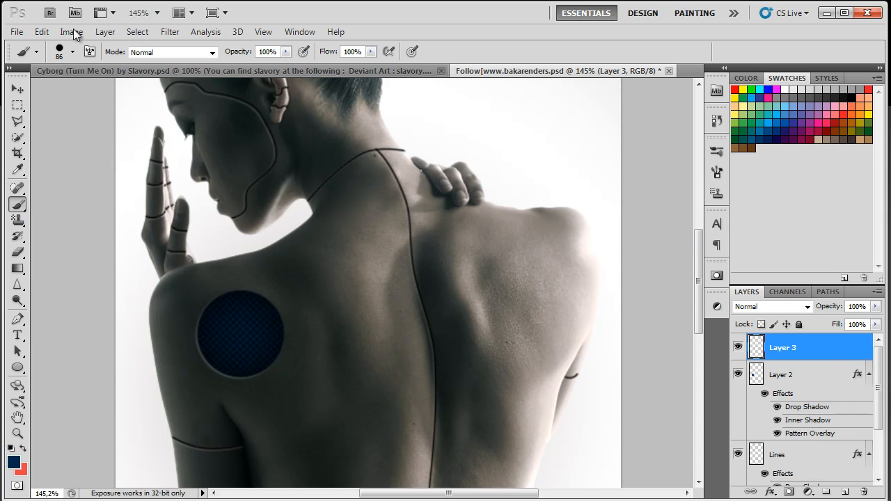
pyautogui.click(72, 52)
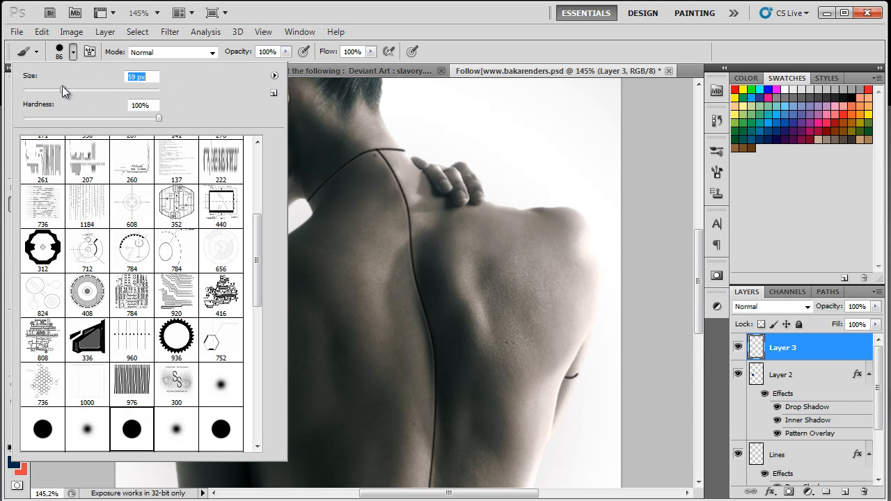
pyautogui.moveTo(62, 86); pyautogui.dragTo(51, 86)
pyautogui.click(72, 53)
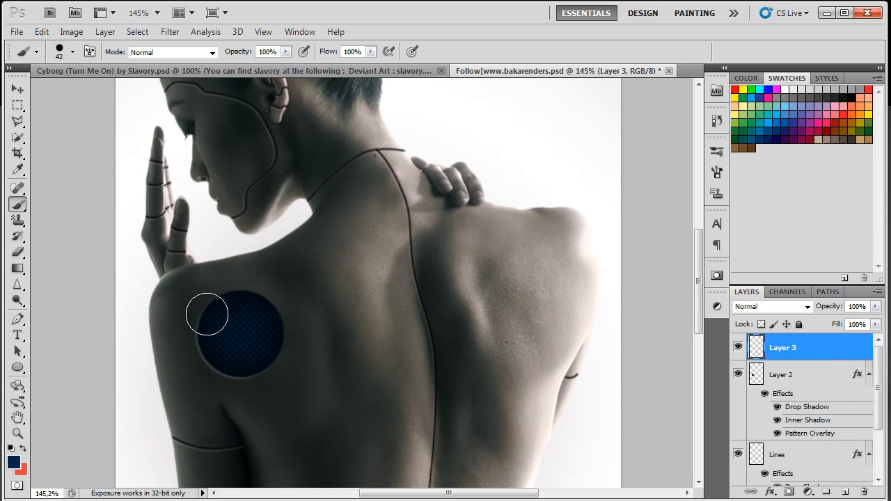
pyautogui.click(241, 335)
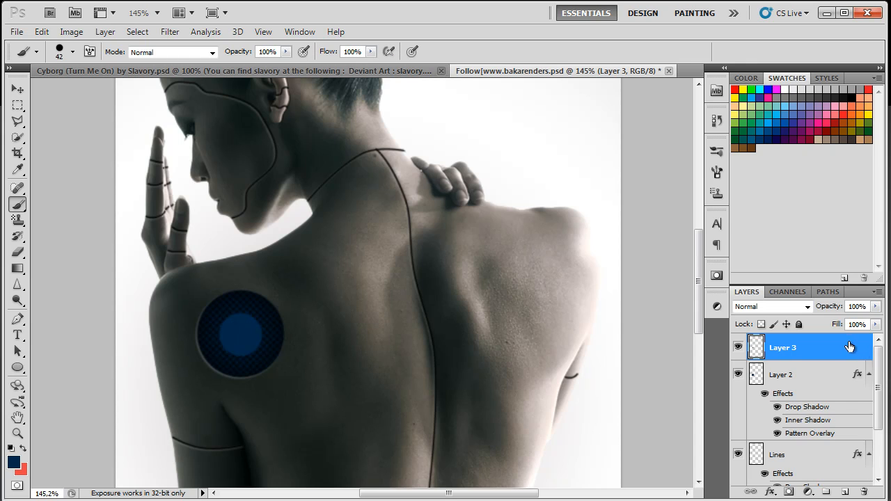
# Rename Layer 2 as Booster and Layer 3 as On Button.
pyautogui.doubleClick(781, 374)
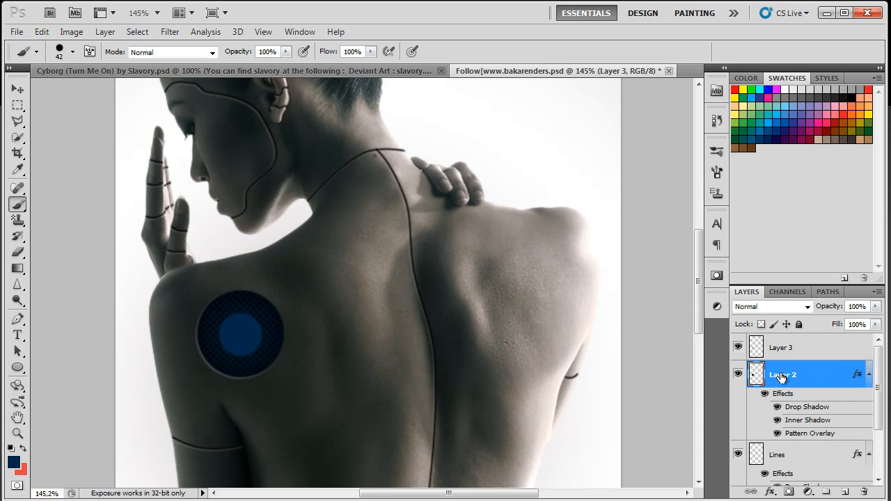
pyautogui.write('Booster')
pyautogui.press('Return')
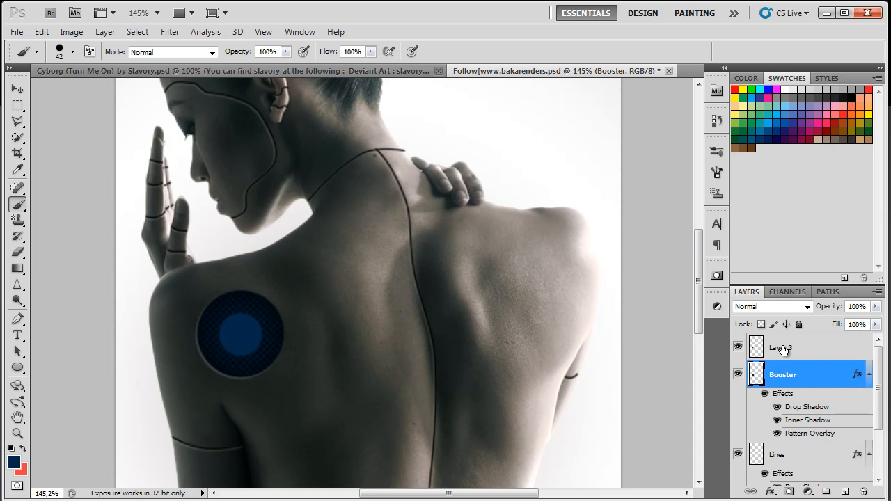
pyautogui.doubleClick(782, 347)
pyautogui.write('On Button')
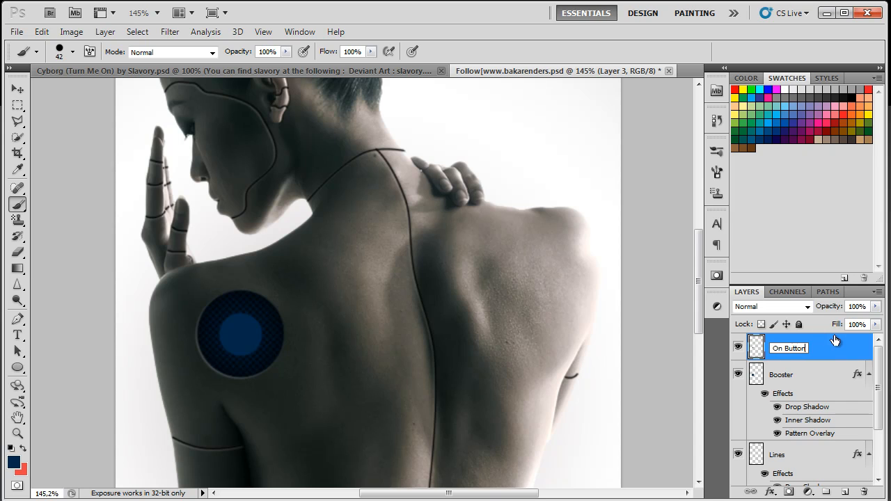
pyautogui.press('Return')
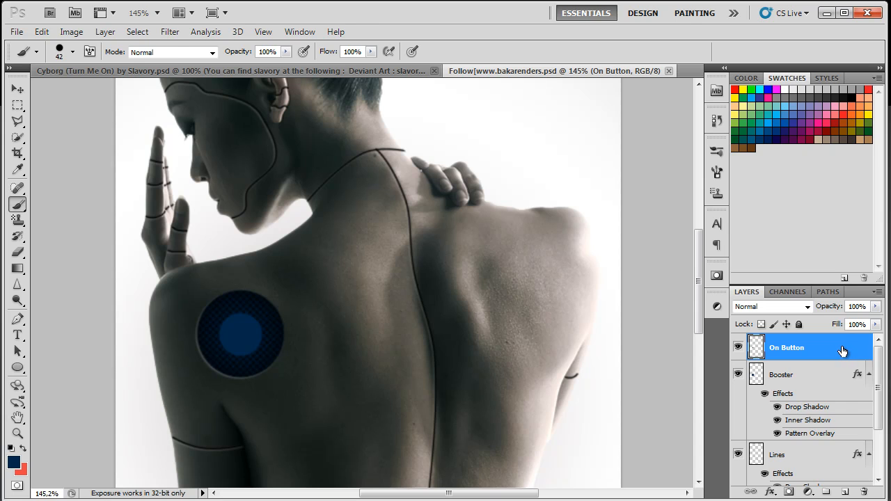
# Add a Gradient Overlay to the On Button layer using the dark-to-bright blue preset gradient.
pyautogui.doubleClick(842, 350)
pyautogui.moveTo(688, 154); pyautogui.dragTo(641, 154)
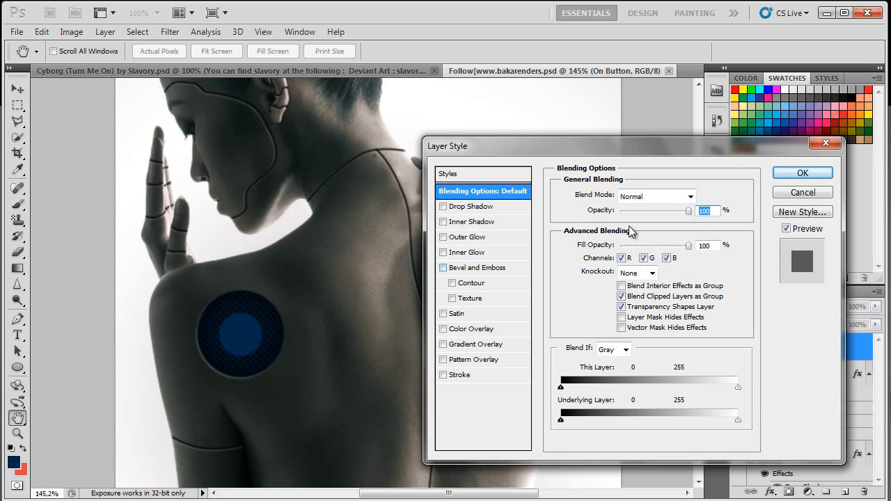
pyautogui.moveTo(726, 147); pyautogui.dragTo(649, 152)
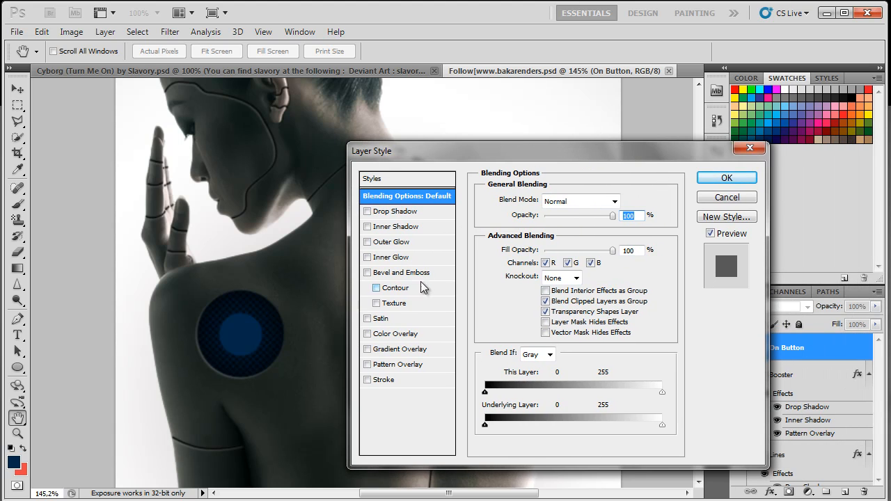
pyautogui.click(393, 349)
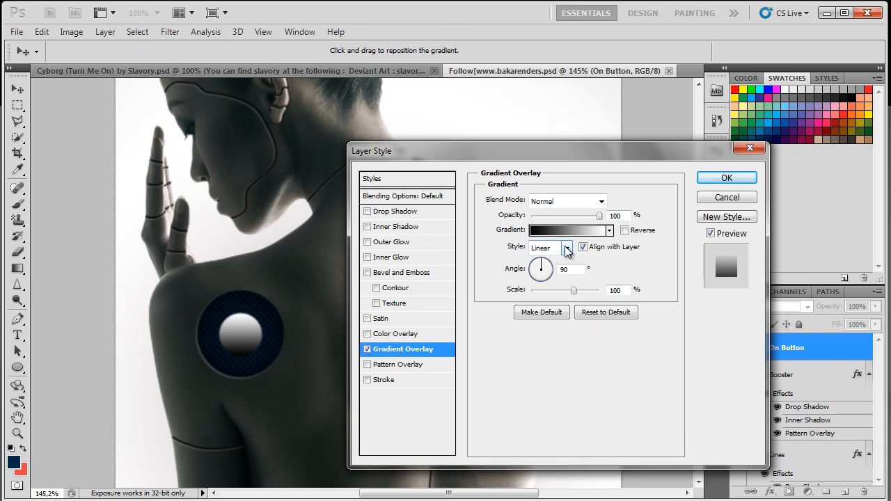
pyautogui.click(569, 230)
pyautogui.click(605, 224)
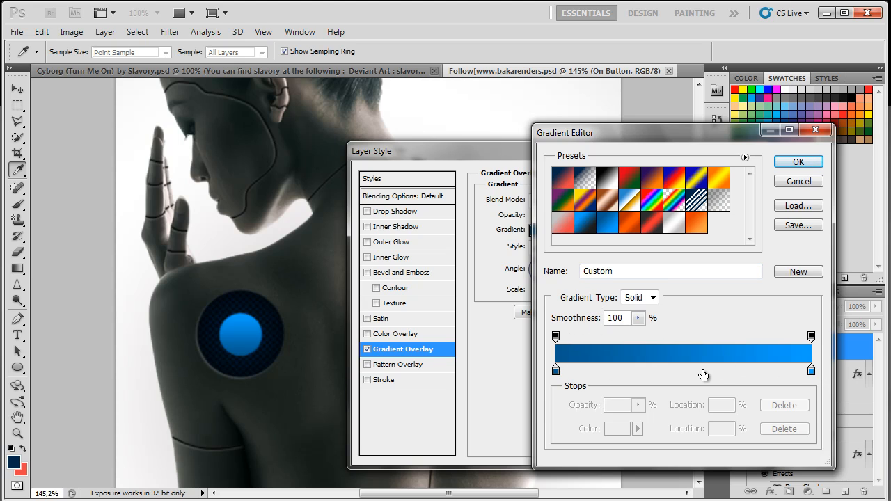
pyautogui.click(799, 162)
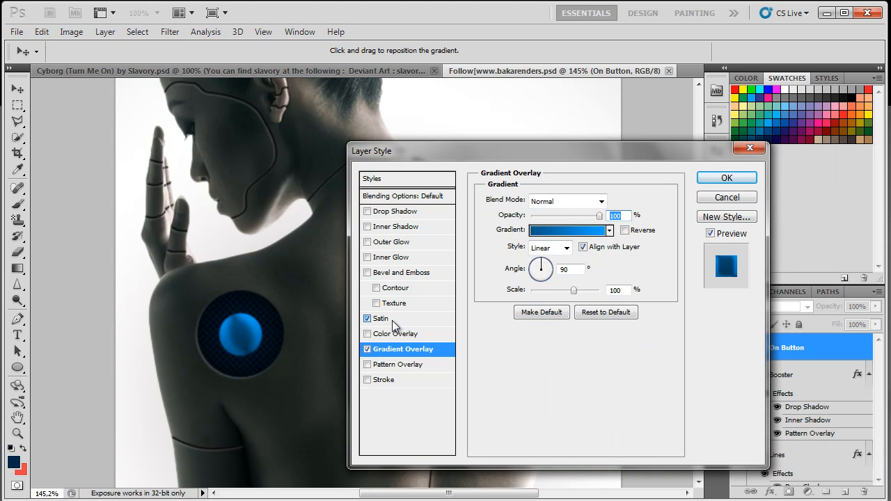
# Add a Satin effect to the On Button layer with Overlay blend mode and white (#ffffff) colour.
pyautogui.click(381, 318)
pyautogui.click(574, 204)
pyautogui.click(562, 382)
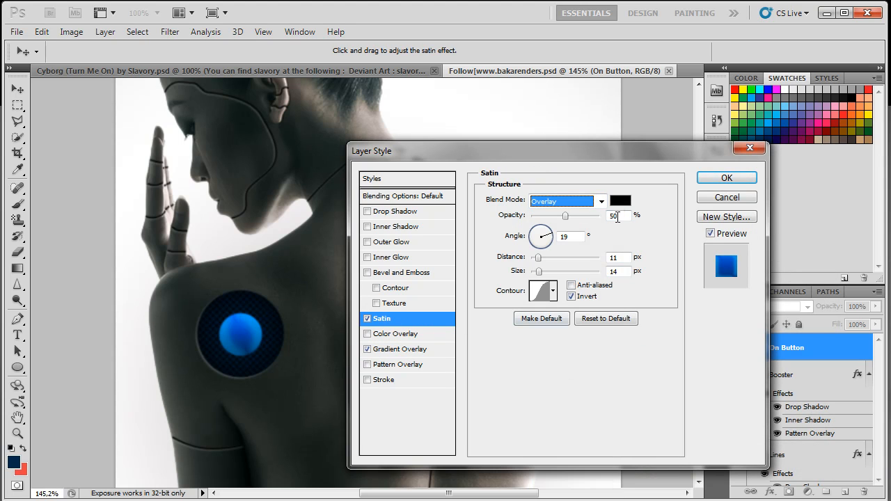
pyautogui.click(629, 200)
pyautogui.moveTo(507, 302); pyautogui.dragTo(445, 231)
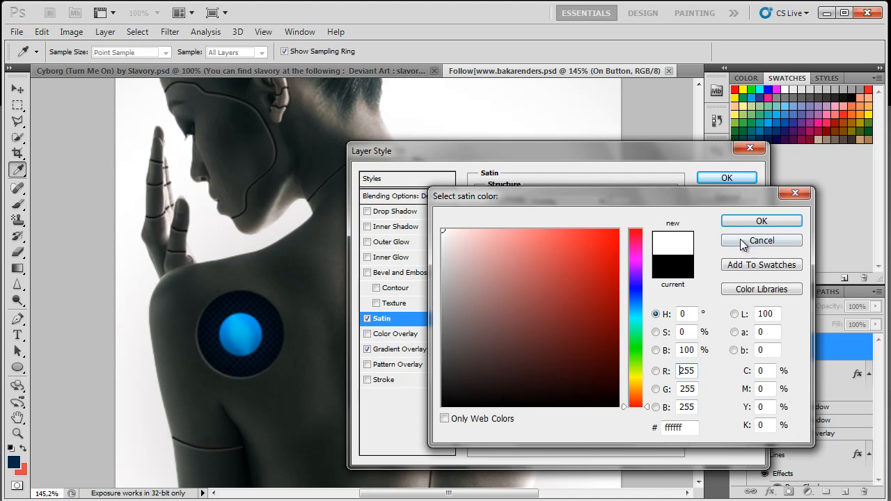
pyautogui.click(737, 225)
# Set the Satin effect to 100% opacity, 14 px distance and 27 px size, and apply the layer style.
pyautogui.moveTo(567, 220); pyautogui.dragTo(606, 220)
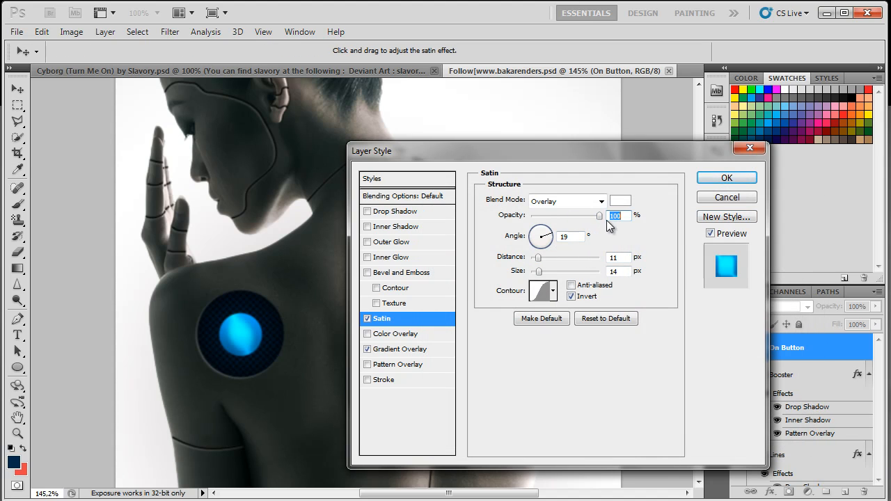
pyautogui.moveTo(534, 260); pyautogui.dragTo(542, 273)
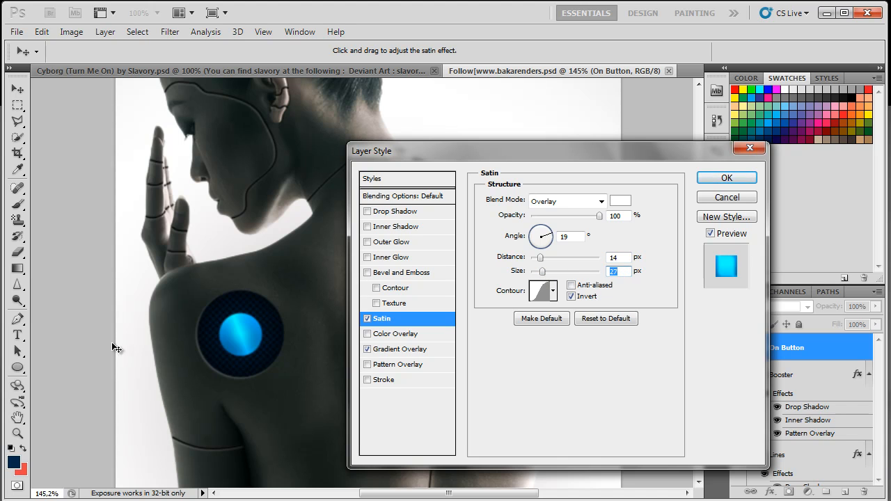
pyautogui.click(727, 177)
# Add a Drop Shadow with its default settings to the On Button layer and save the document.
pyautogui.hotkey('ctrl', '0')
pyautogui.press('b')
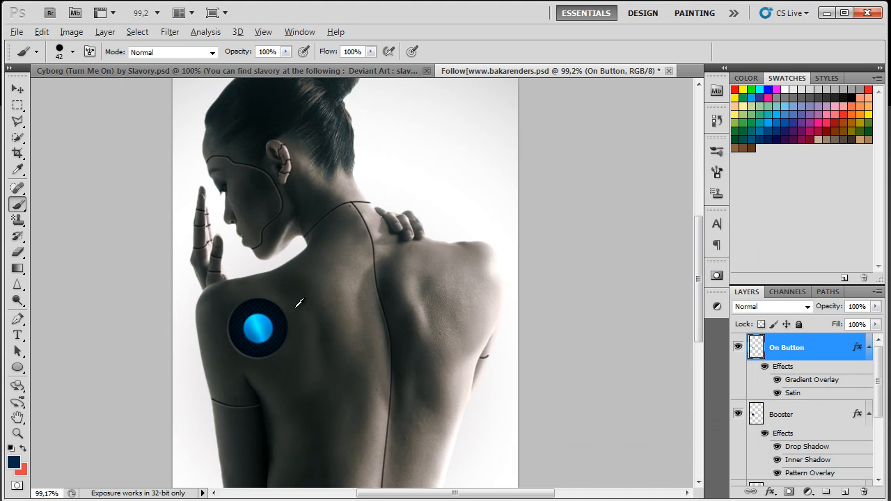
pyautogui.scroll(4, 275, 328)
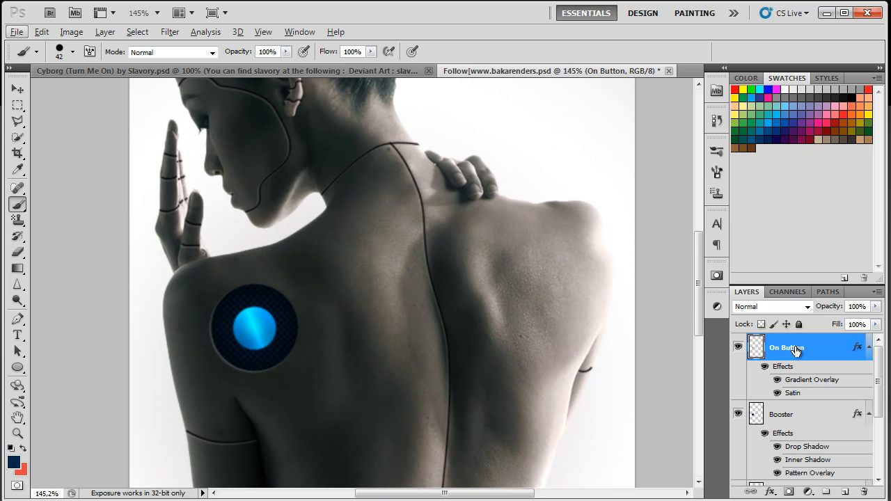
pyautogui.doubleClick(826, 349)
pyautogui.click(408, 212)
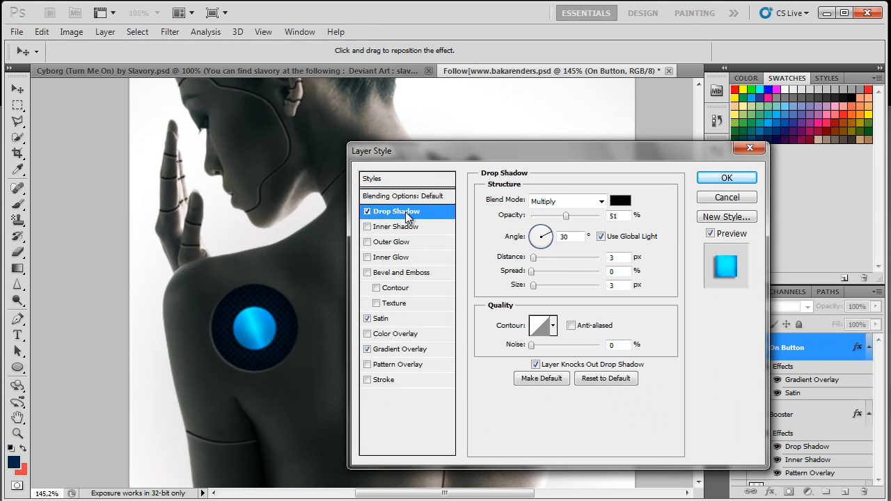
pyautogui.click(726, 178)
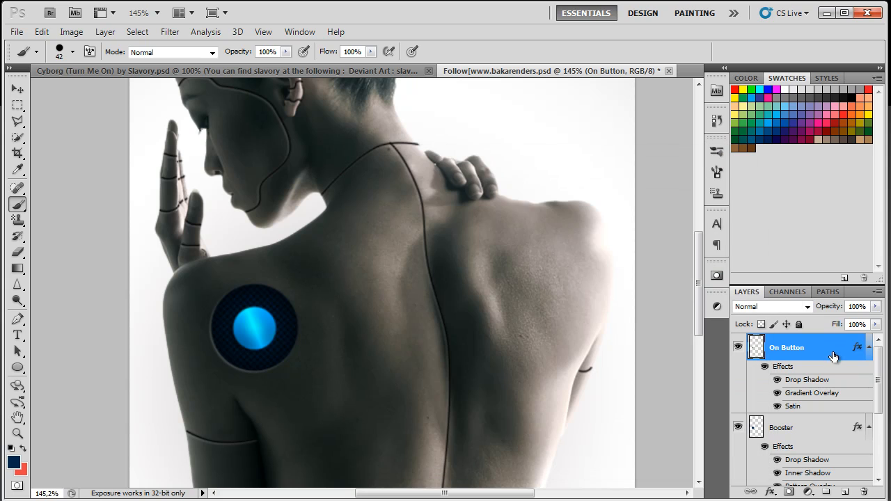
pyautogui.hotkey('ctrl', 's')
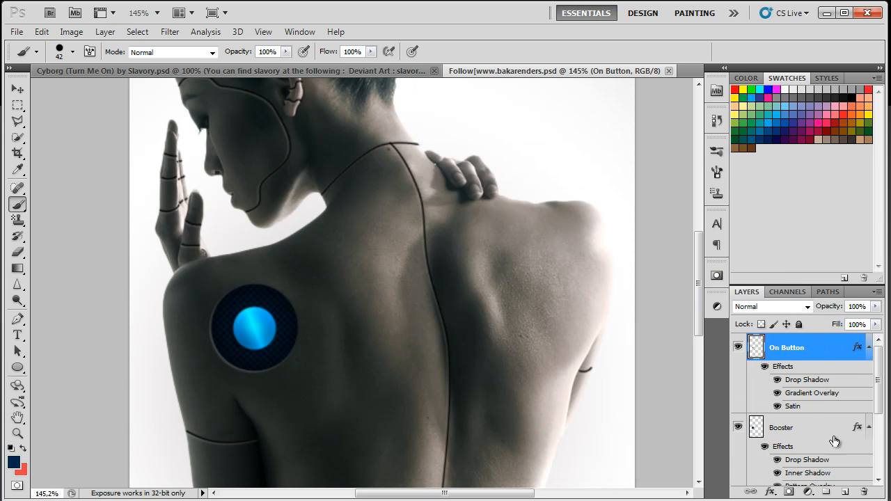
# Create a new layer and paint a cyan glow over the shoulder disc with a soft 110 px brush.
pyautogui.click(844, 491)
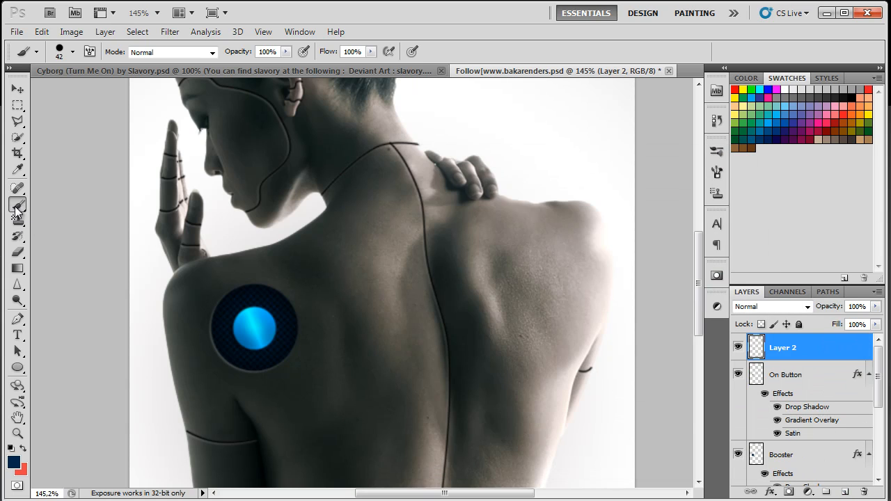
pyautogui.click(73, 52)
pyautogui.moveTo(92, 118); pyautogui.dragTo(22, 118)
pyautogui.click(73, 53)
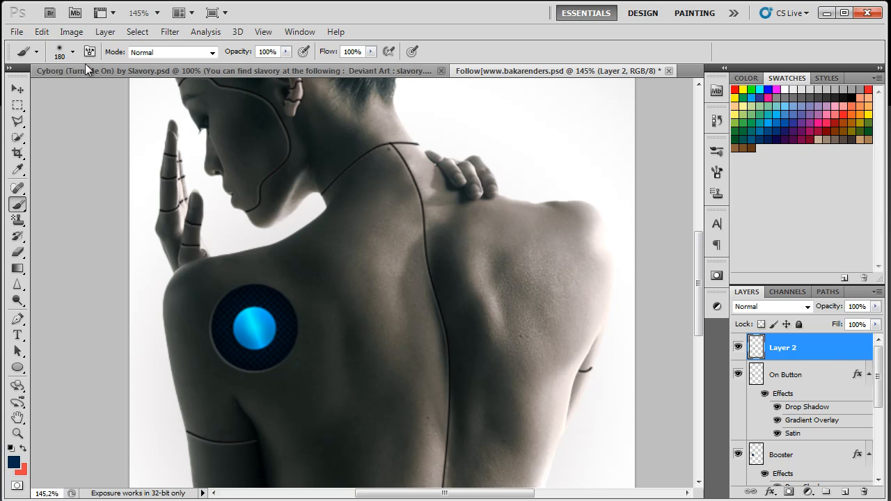
pyautogui.click(72, 52)
pyautogui.click(79, 54)
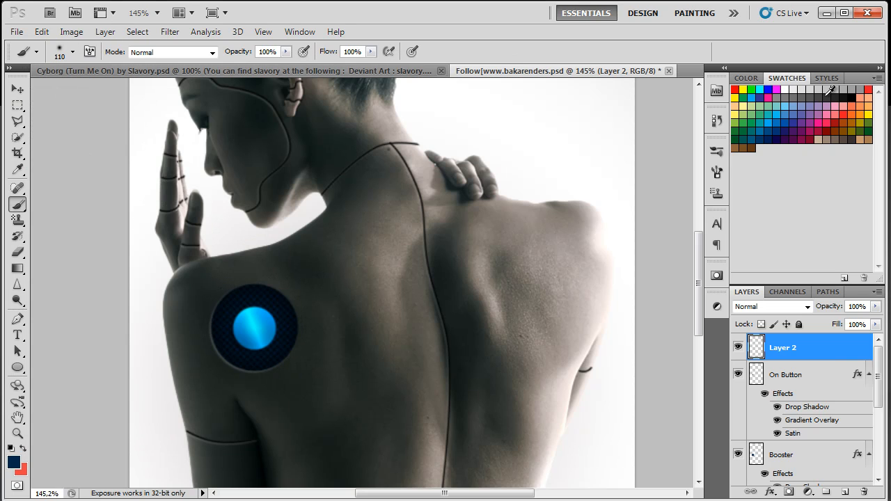
pyautogui.click(759, 90)
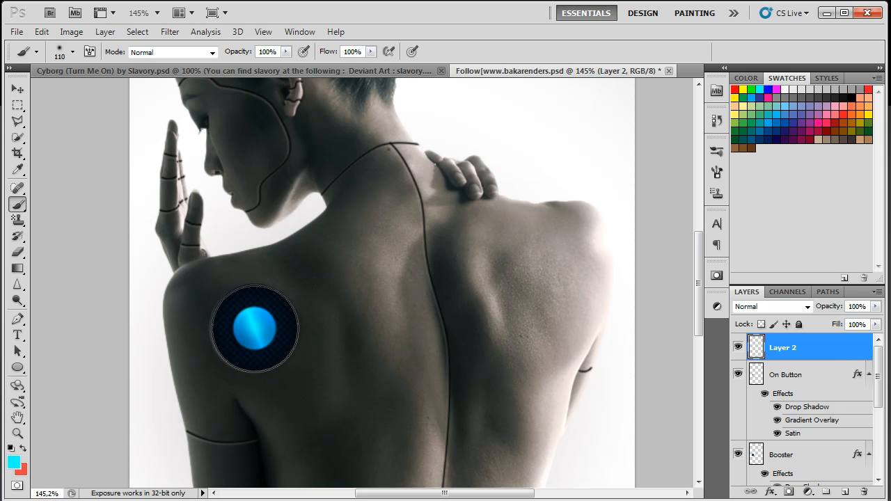
pyautogui.click(254, 329)
# Move the glow layer below the On Button layer and set its blend mode to Overlay.
pyautogui.moveTo(803, 348); pyautogui.dragTo(796, 416)
pyautogui.click(773, 307)
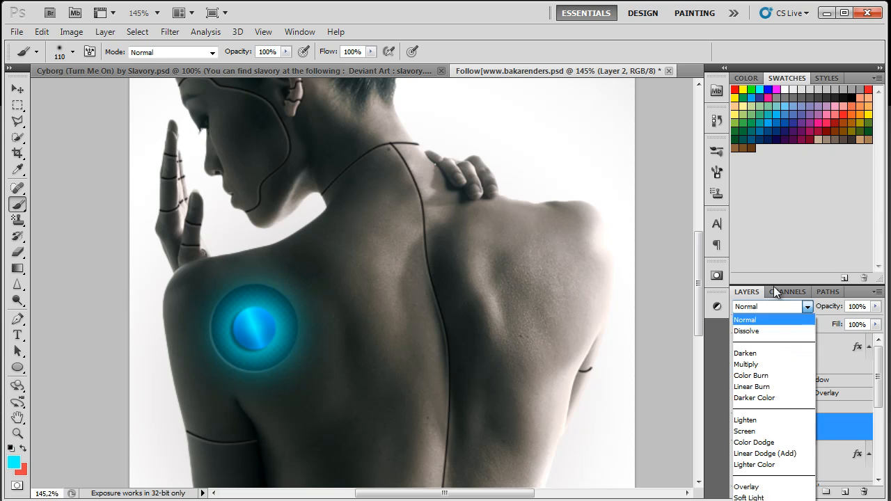
pyautogui.click(757, 482)
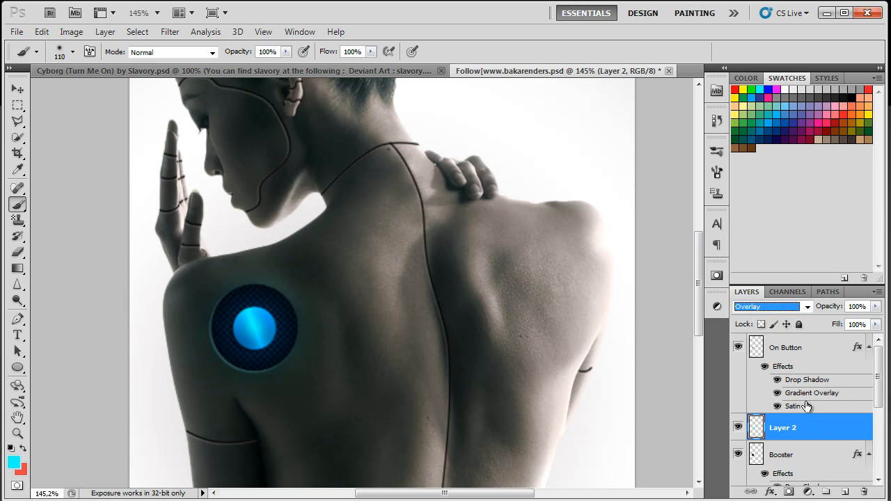
# Add a new layer above On Button and paint a second soft cyan glow over the button.
pyautogui.click(802, 346)
pyautogui.click(844, 491)
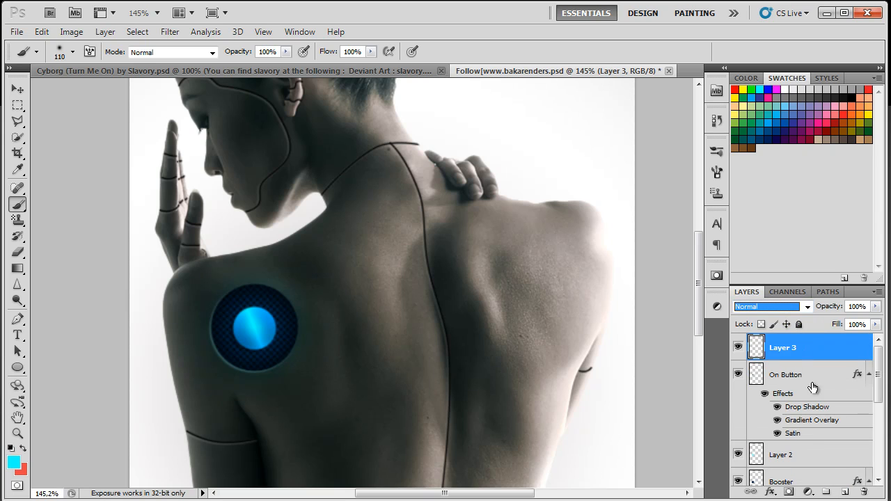
pyautogui.click(263, 332)
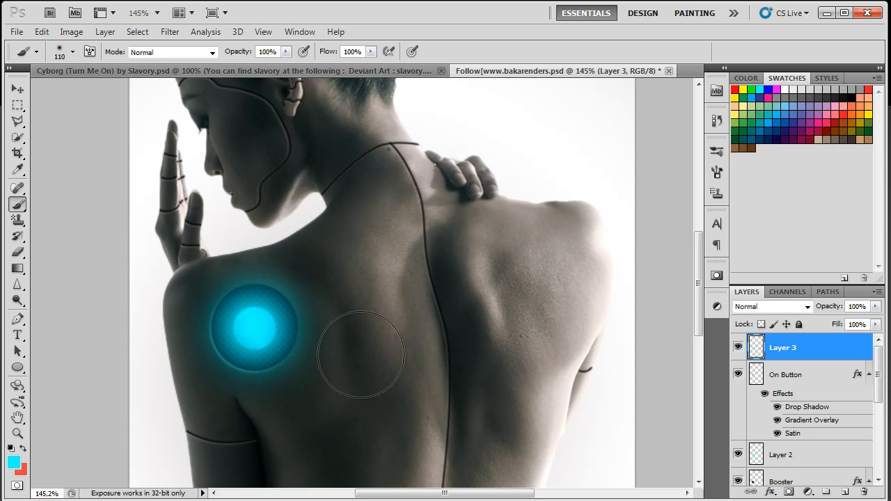
# Set the second glow layer to Screen blend mode at 39% opacity and save the document.
pyautogui.click(797, 307)
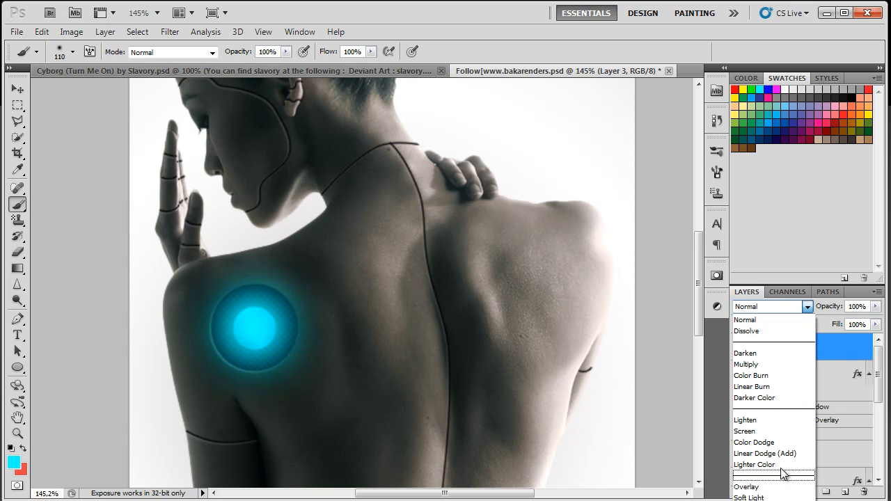
pyautogui.click(764, 431)
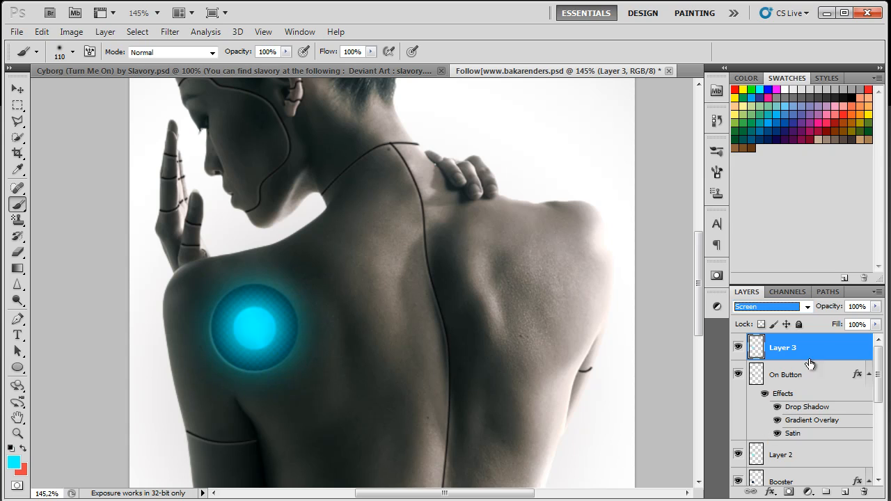
pyautogui.moveTo(833, 308); pyautogui.dragTo(792, 310)
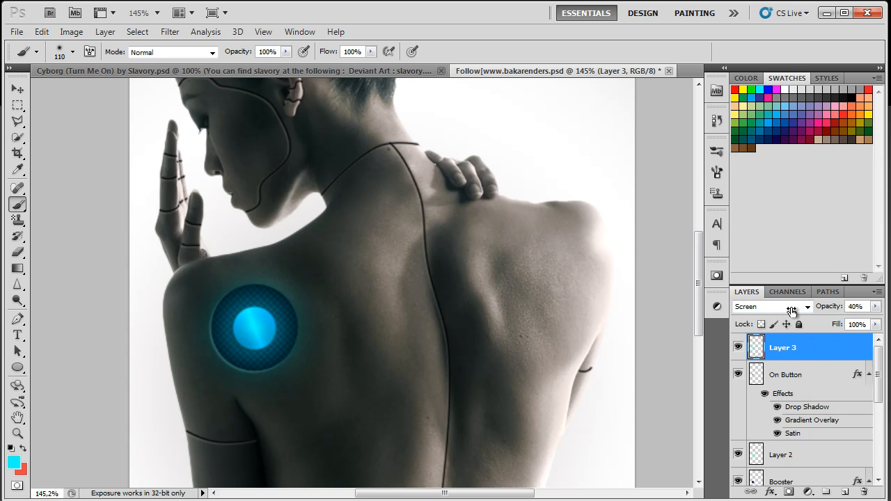
pyautogui.hotkey('ctrl', 's')
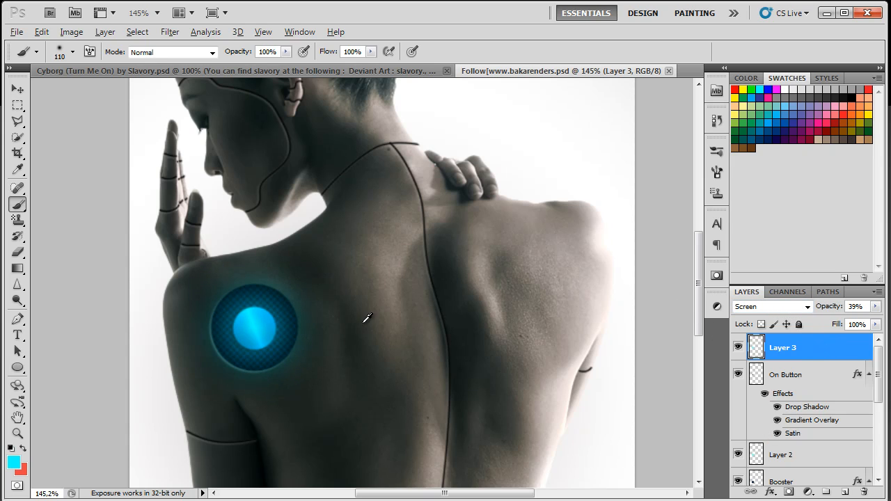
# Create a new layer above the second glow and prepare a white brush with 100% hardness.
pyautogui.scroll(-4, 301, 326)
pyautogui.moveTo(357, 354); pyautogui.dragTo(359, 320)
pyautogui.scroll(5, 328, 298)
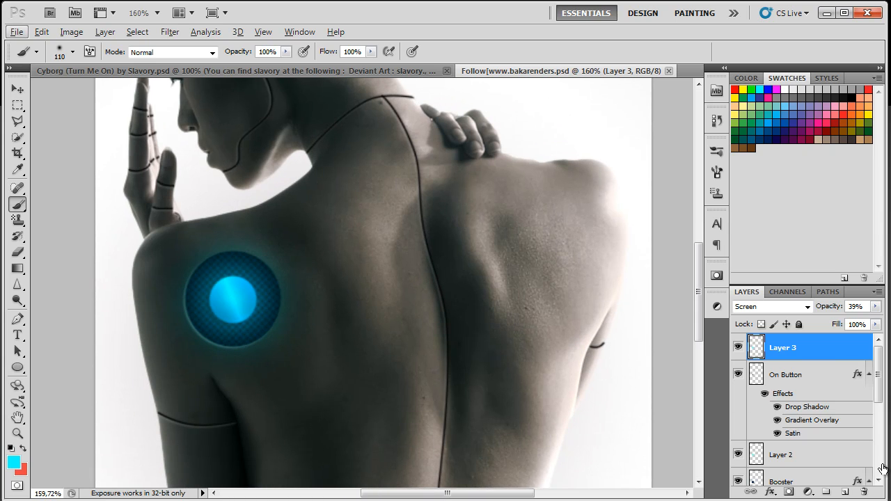
pyautogui.click(844, 492)
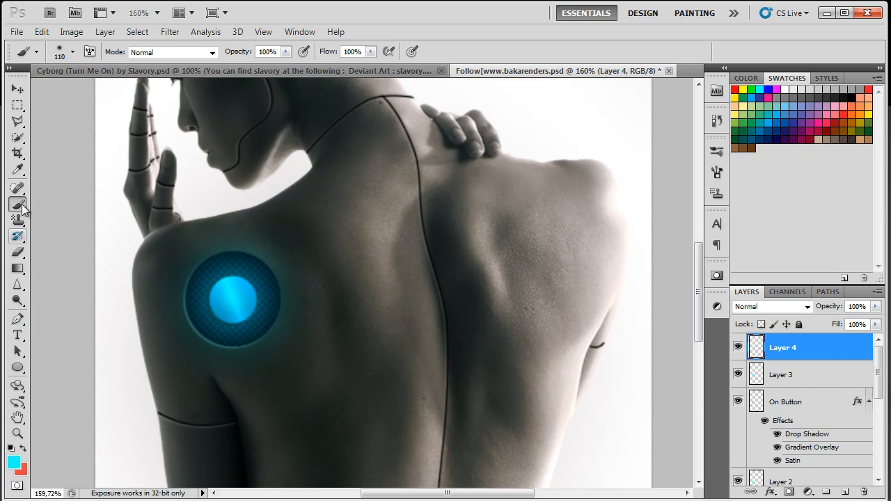
pyautogui.click(72, 52)
pyautogui.moveTo(114, 121); pyautogui.dragTo(189, 117)
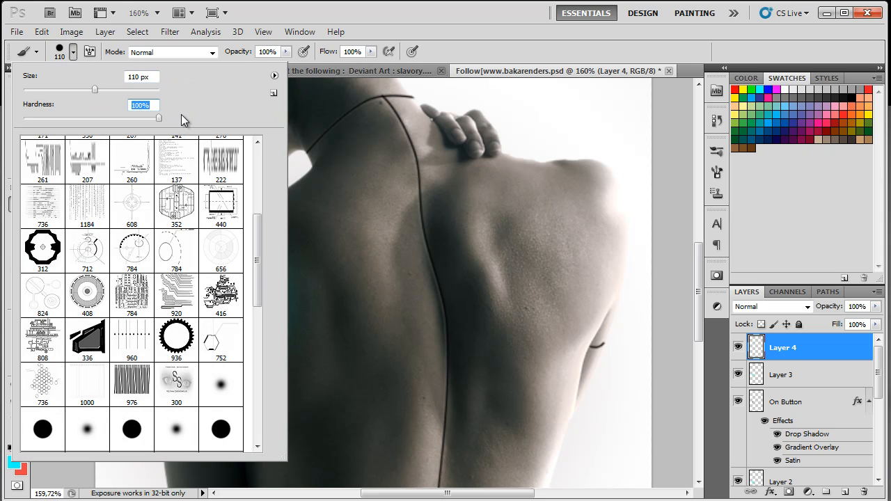
pyautogui.click(785, 91)
pyautogui.click(785, 91)
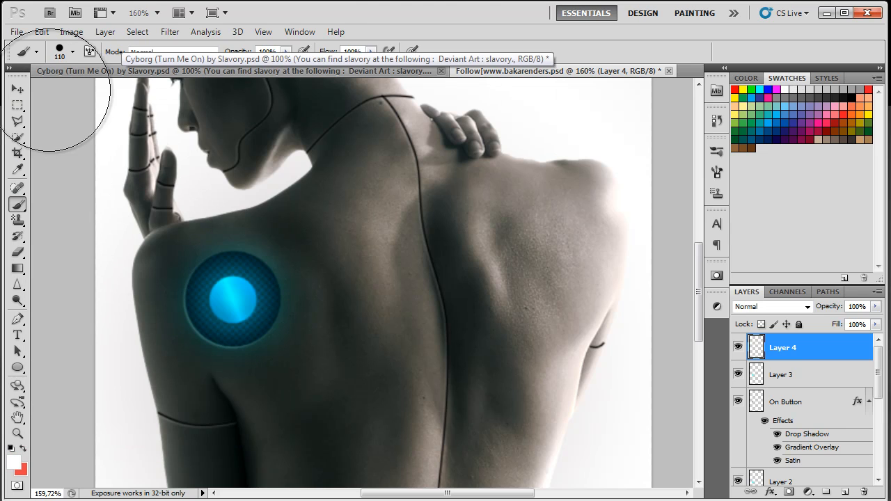
# Set the brush size to 70 px and paint a solid white circle centred on the shoulder disc.
pyautogui.click(72, 54)
pyautogui.moveTo(81, 89); pyautogui.dragTo(80, 90)
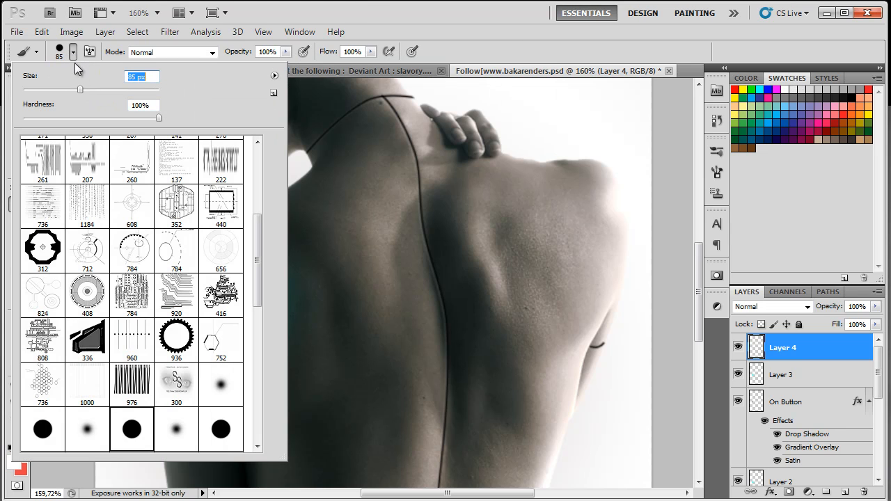
pyautogui.click(72, 53)
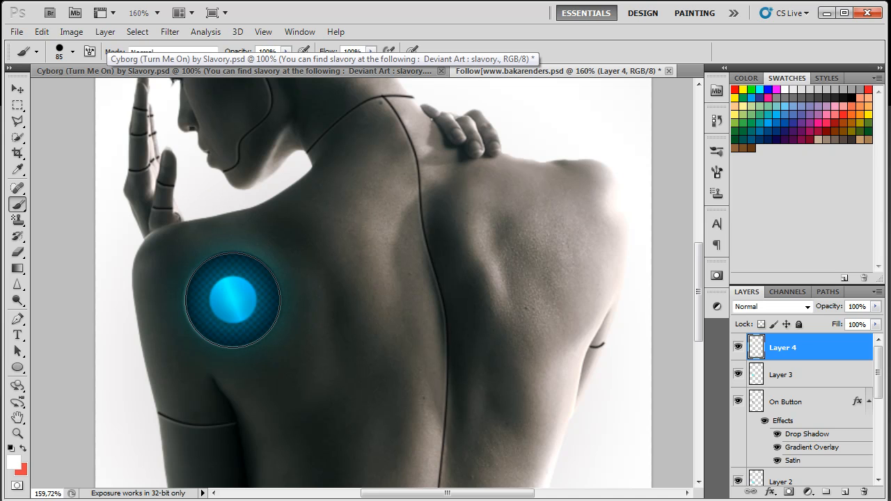
pyautogui.click(73, 53)
pyautogui.moveTo(82, 88); pyautogui.dragTo(73, 91)
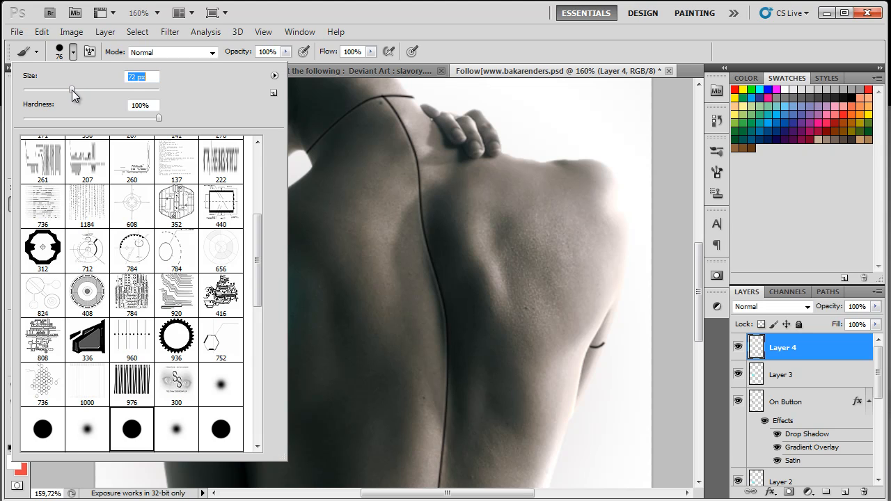
pyautogui.click(78, 51)
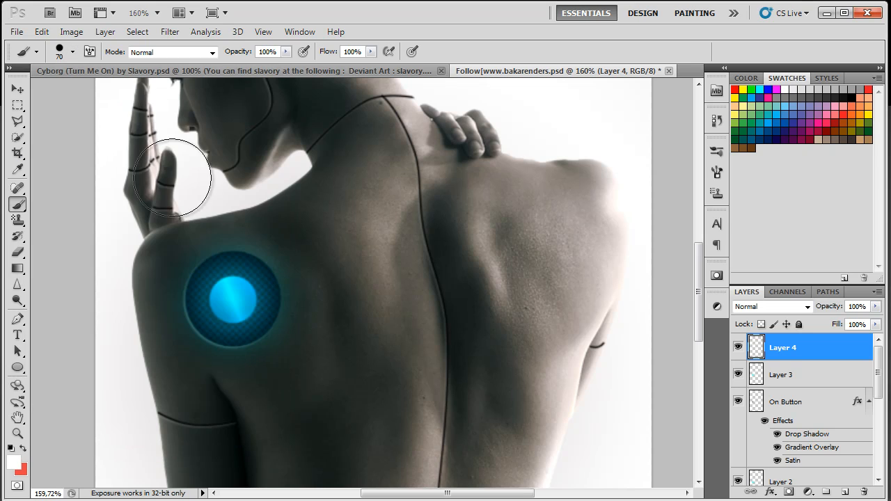
pyautogui.click(233, 298)
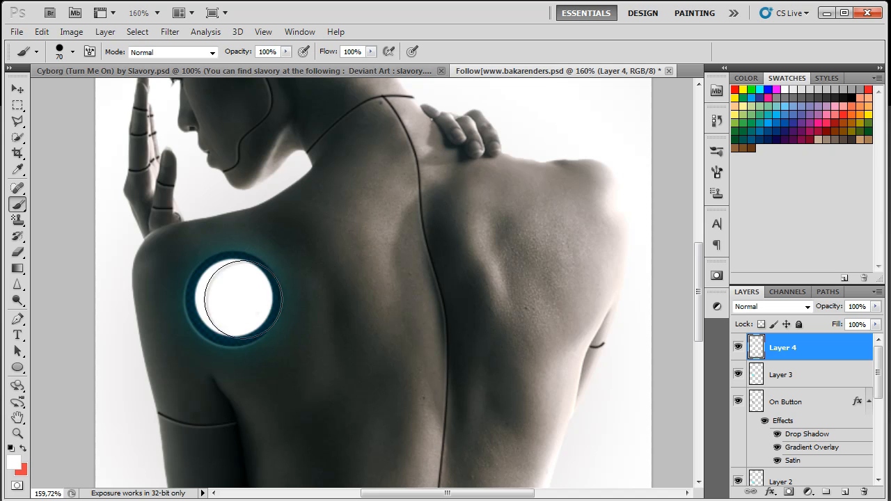
# Erase the white circle to a thin crescent with a 100 px eraser, and save it at 23% layer opacity.
pyautogui.click(19, 252)
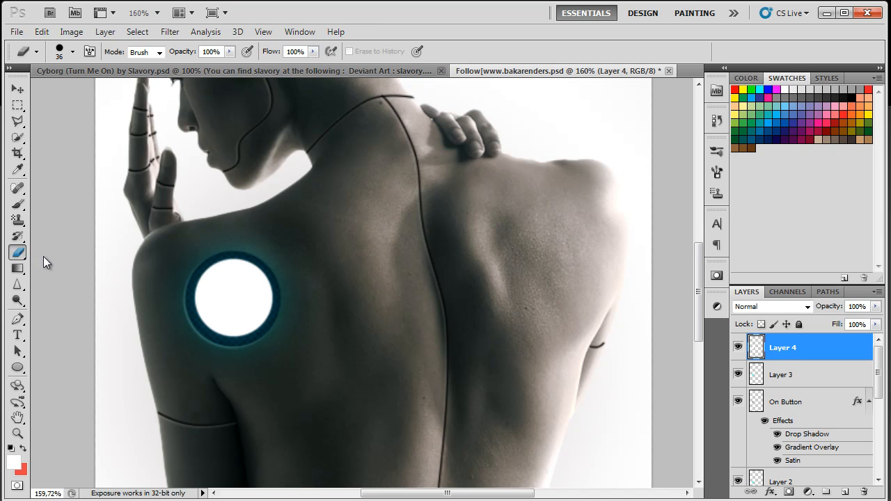
pyautogui.click(73, 52)
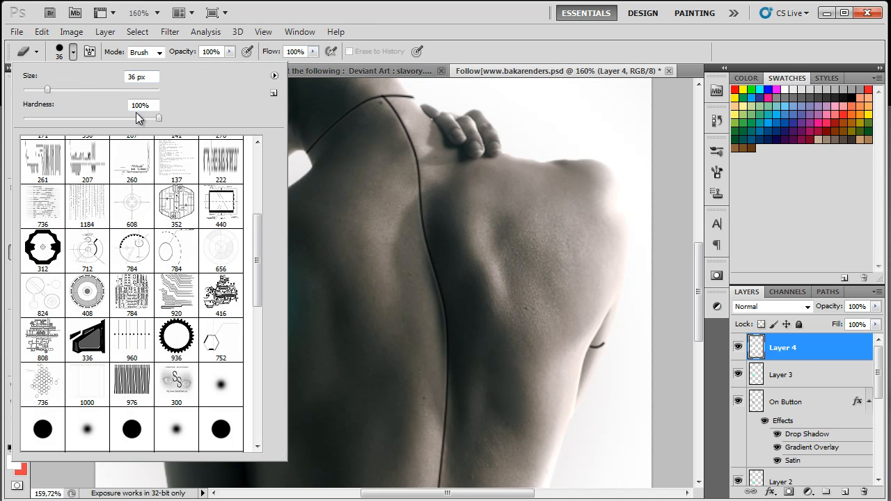
pyautogui.moveTo(103, 89); pyautogui.dragTo(91, 88)
pyautogui.click(73, 55)
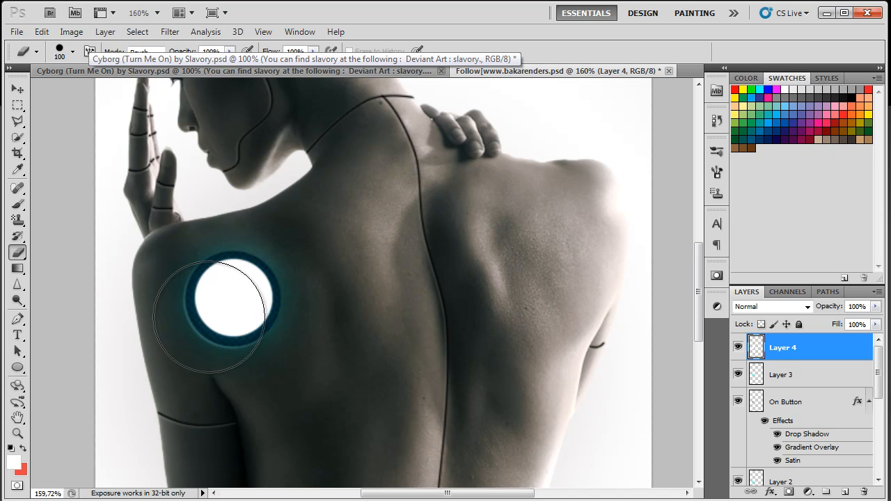
pyautogui.click(214, 317)
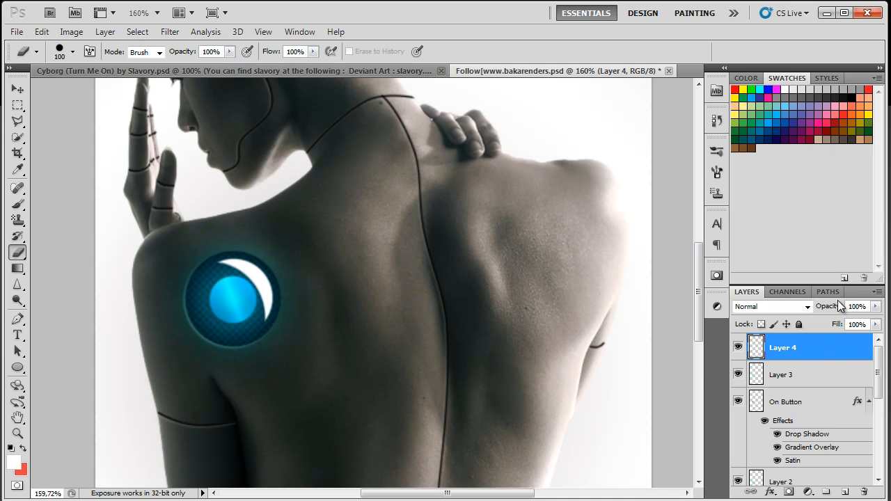
pyautogui.moveTo(829, 310); pyautogui.dragTo(781, 314)
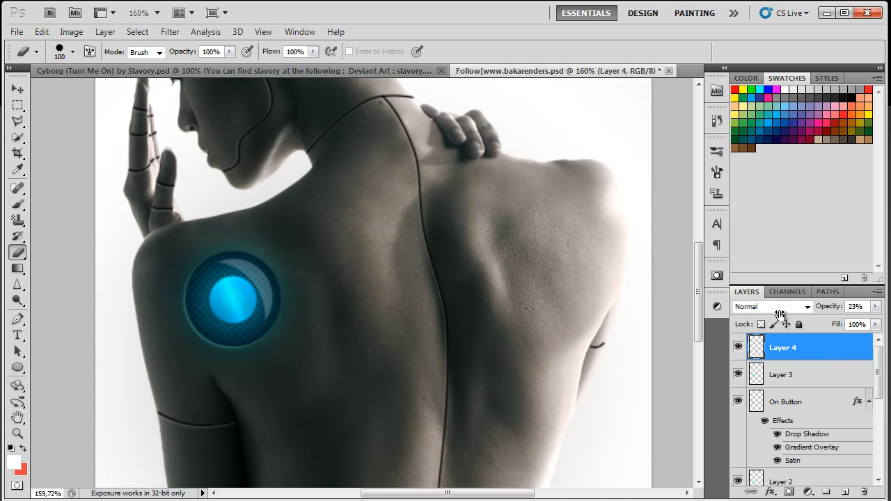
pyautogui.hotkey('ctrl', 's')
# Compare with the finished Cyborg (Turn Me On) document, and rotate the crescent highlight about 26° clockwise along the right side of the disc.
pyautogui.hotkey('ctrl', '0')
pyautogui.moveTo(492, 327)
pyautogui.mouseDown()
pyautogui.moveTo(478, 314)
pyautogui.moveTo(444, 328)
pyautogui.mouseUp()
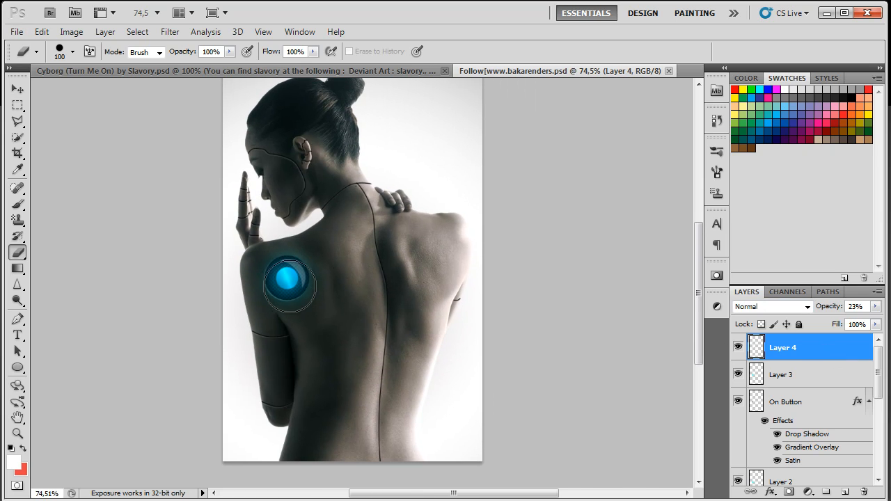
pyautogui.click(187, 74)
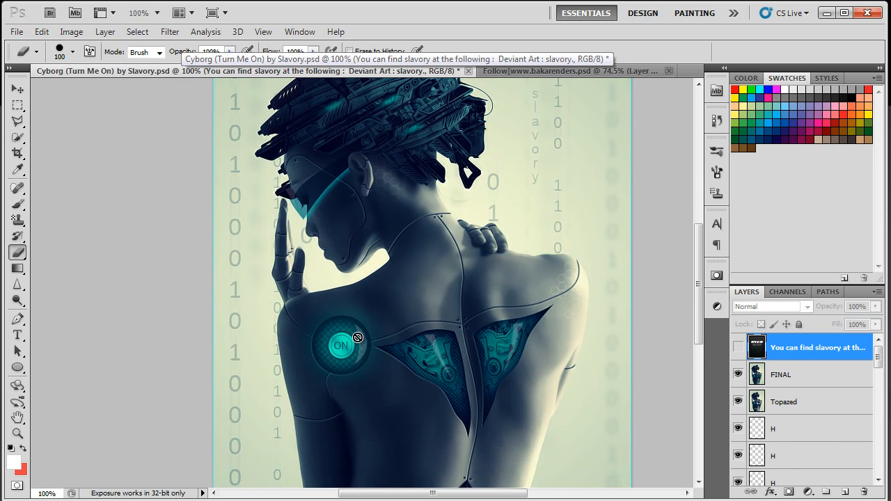
pyautogui.click(539, 67)
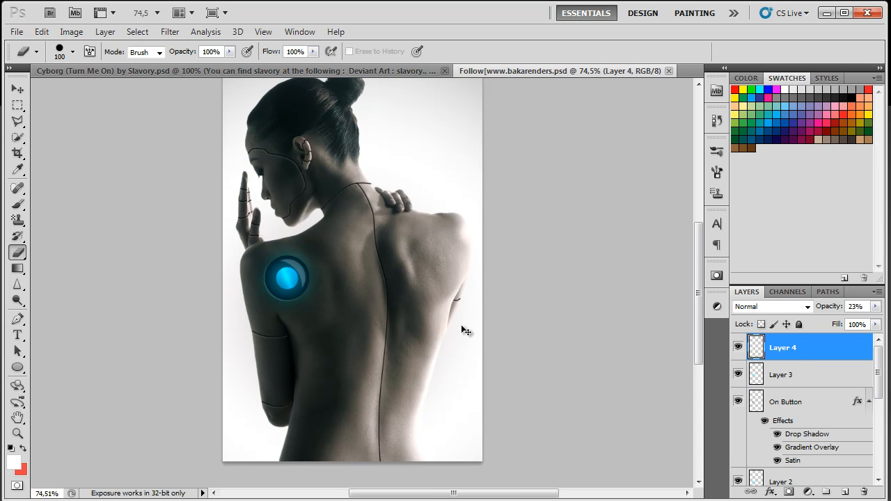
pyautogui.hotkey('ctrl', 't')
pyautogui.moveTo(350, 282); pyautogui.dragTo(345, 306)
pyautogui.scroll(3, 317, 283)
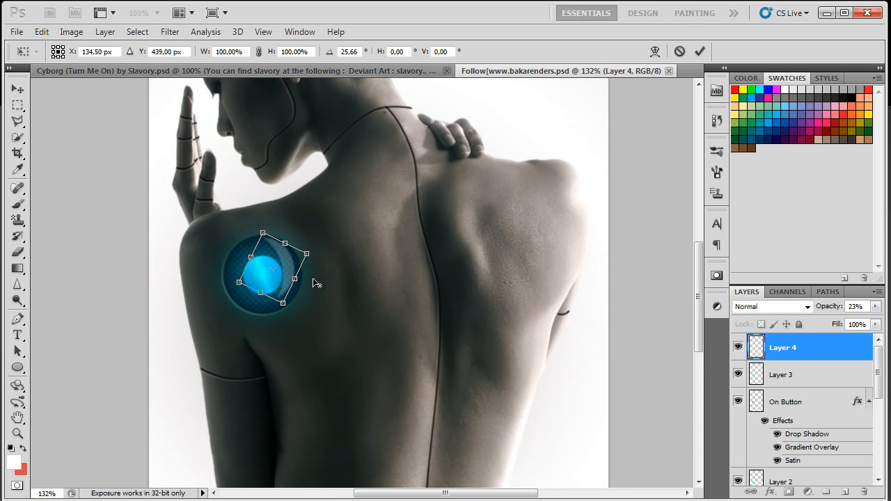
pyautogui.scroll(2, 317, 283)
pyautogui.moveTo(295, 259)
pyautogui.mouseDown()
pyautogui.moveTo(279, 249)
pyautogui.moveTo(281, 262)
pyautogui.mouseUp()
pyautogui.press('Return')
pyautogui.press('e')
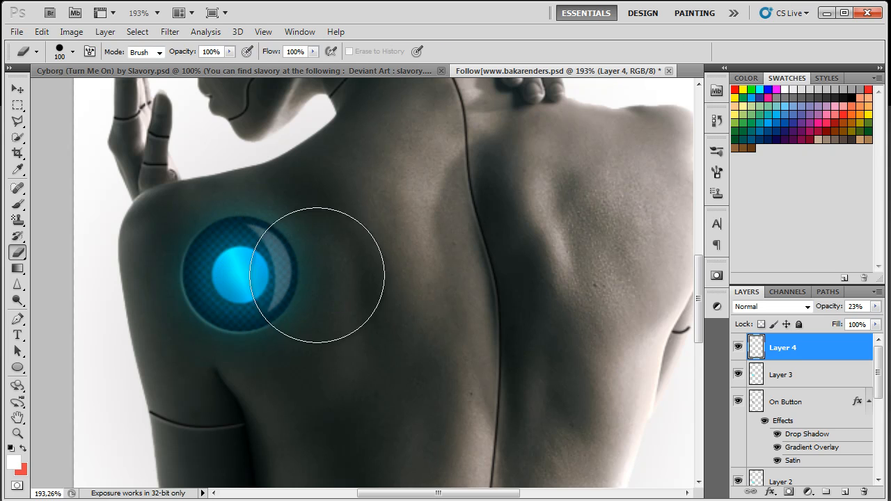
pyautogui.scroll(-3, 338, 294)
pyautogui.press('space')
pyautogui.moveTo(508, 315); pyautogui.dragTo(421, 327)
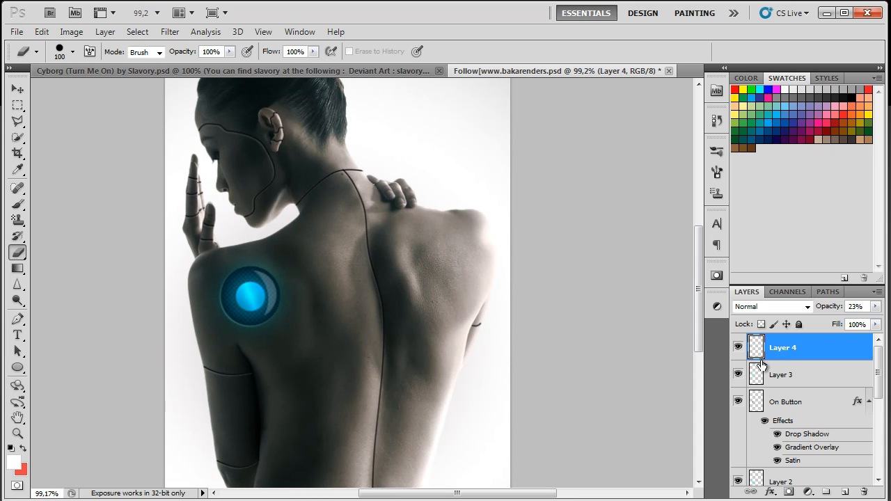
pyautogui.scroll(1, 434, 324)
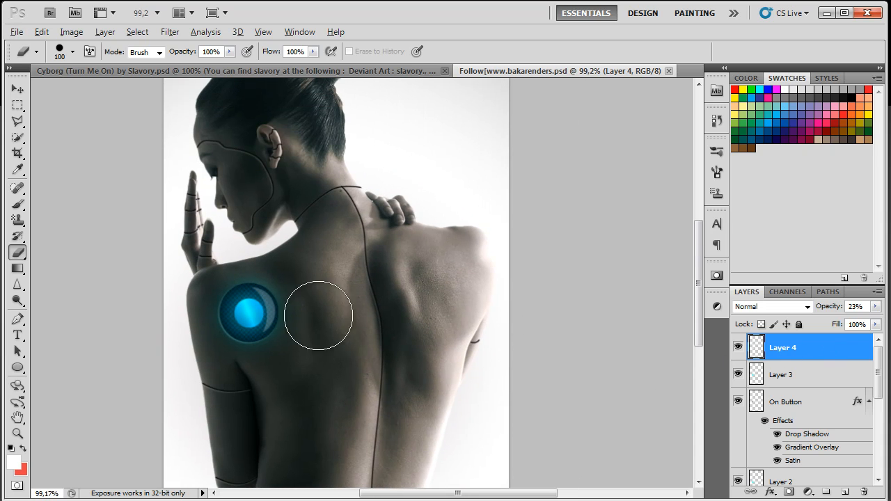
pyautogui.scroll(2, 285, 323)
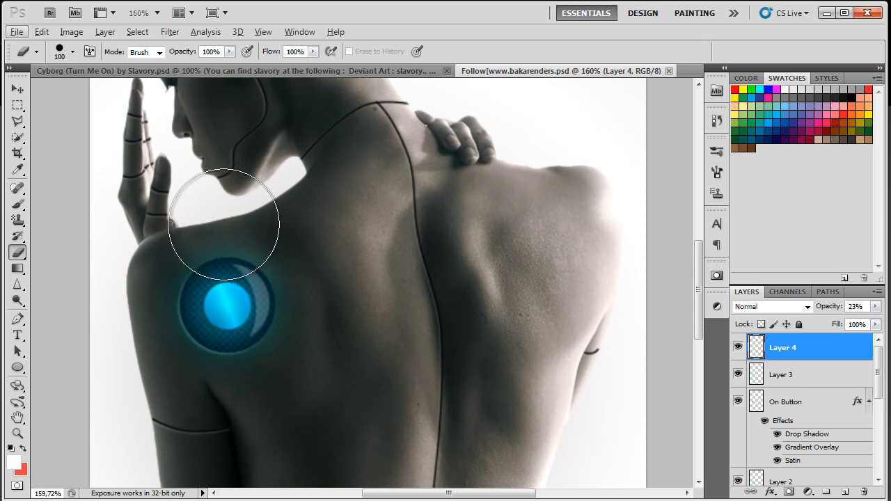
pyautogui.scroll(-3, 852, 393)
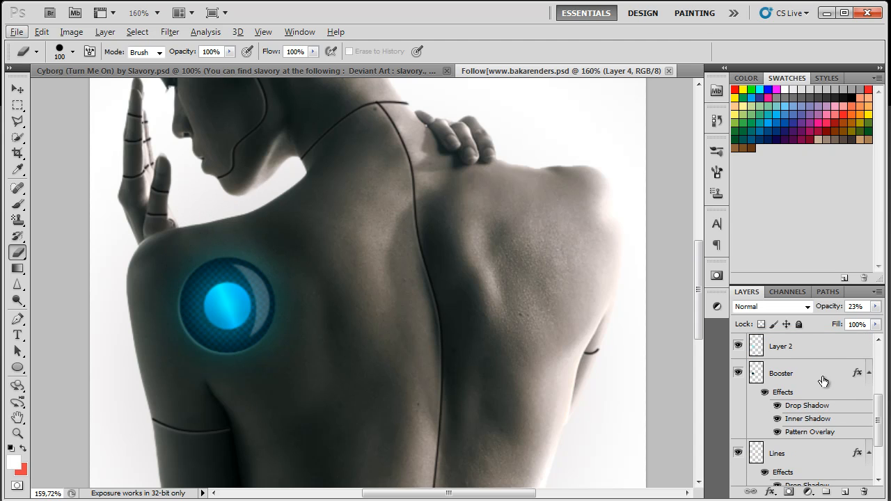
# On the Lines layer, draw a curved Pen path from the spine line across the back to the edge of the shoulder disc.
pyautogui.scroll(-3, 821, 386)
pyautogui.click(815, 386)
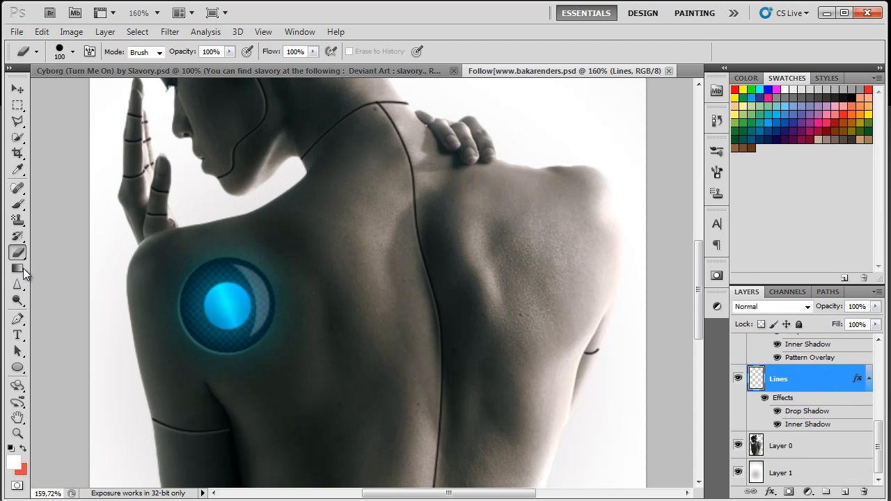
pyautogui.click(18, 319)
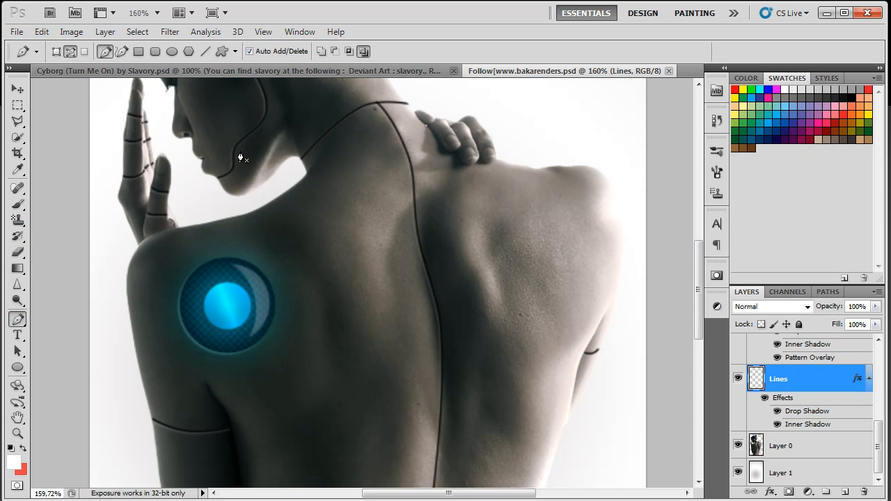
pyautogui.moveTo(319, 239); pyautogui.dragTo(411, 281)
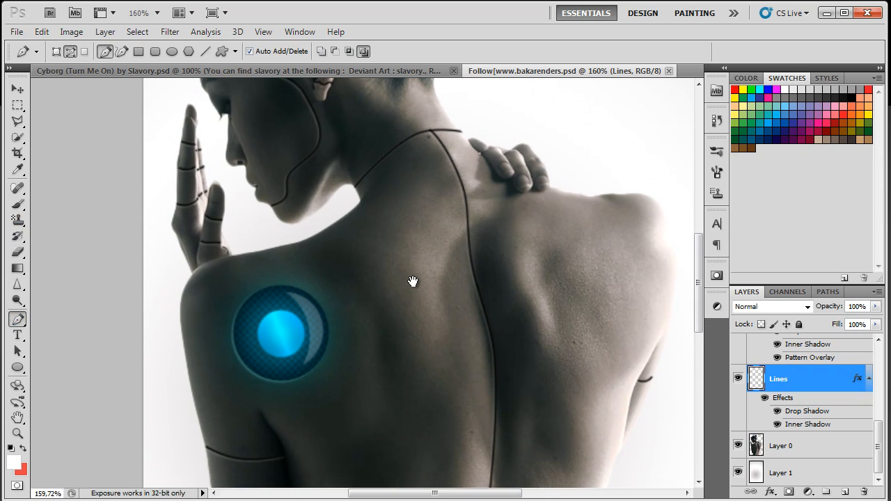
pyautogui.click(476, 286)
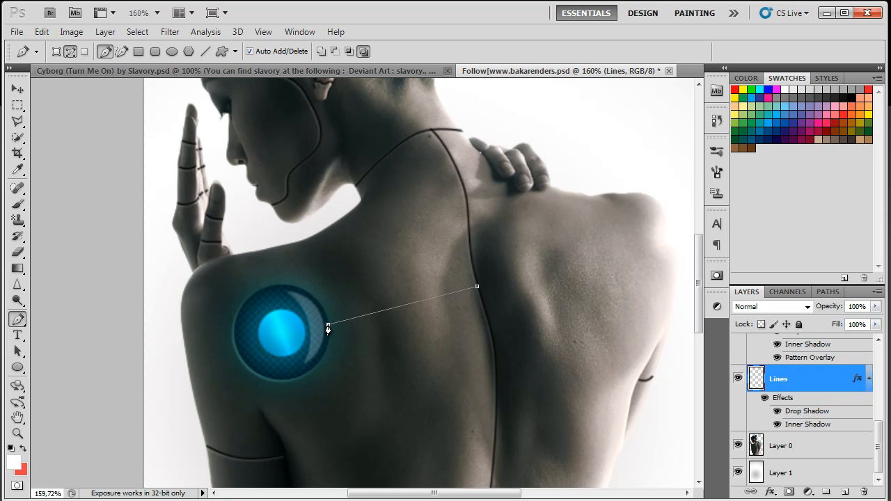
pyautogui.click(330, 325)
pyautogui.moveTo(413, 307); pyautogui.dragTo(409, 288)
pyautogui.click(373, 310)
pyautogui.rightClick(421, 299)
# Choose black as the painting colour and reduce the brush size to 2 px for the Lines layer.
pyautogui.click(809, 375)
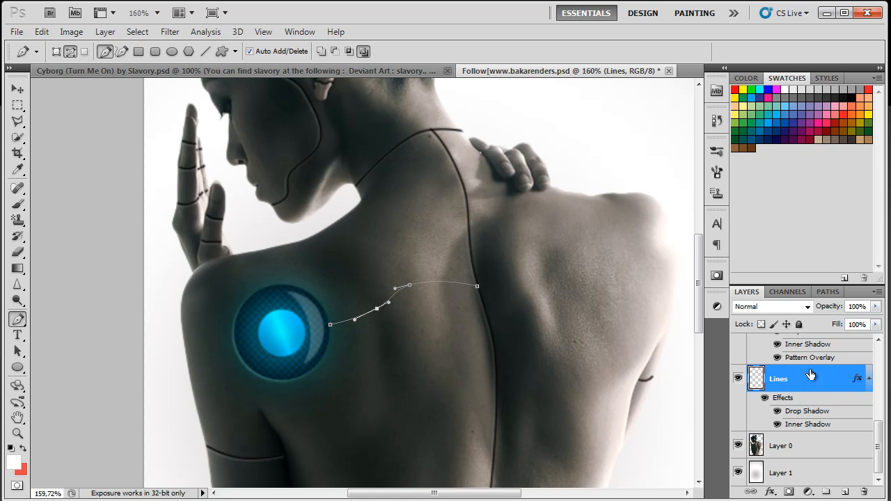
pyautogui.click(853, 97)
pyautogui.click(18, 204)
pyautogui.click(72, 52)
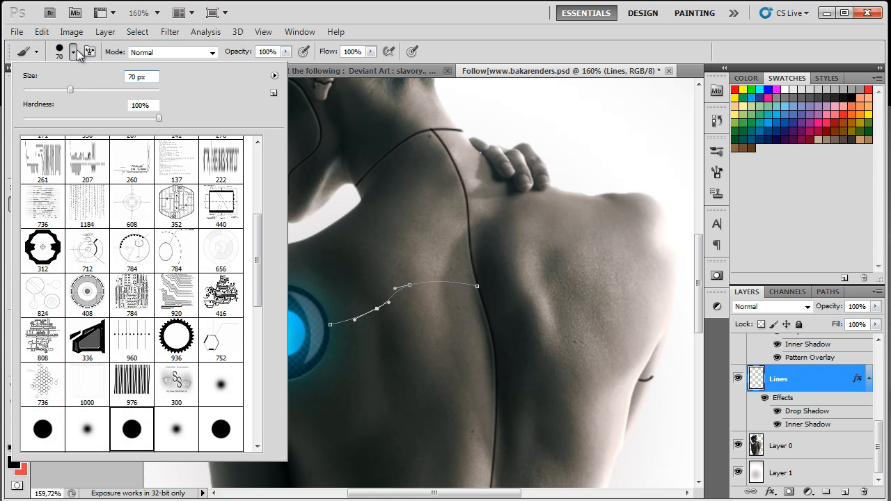
pyautogui.moveTo(31, 86); pyautogui.dragTo(24, 88)
pyautogui.press('Return')
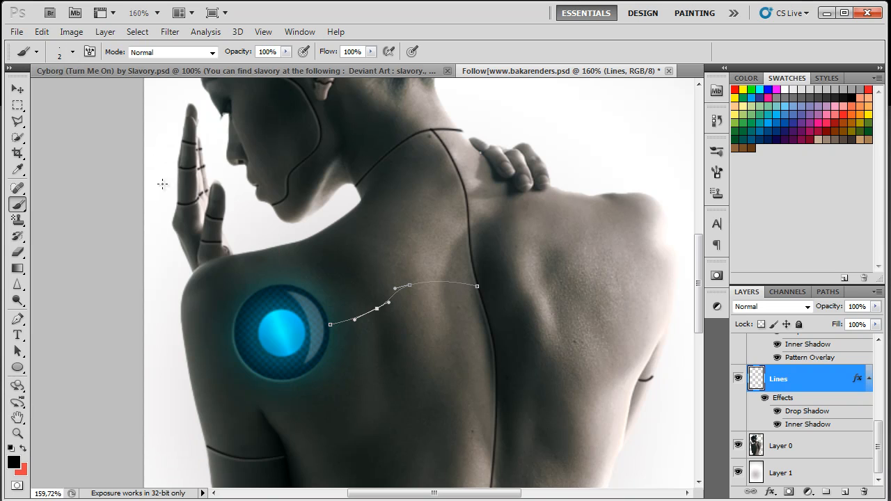
# Stroke the path between the spine line and the disc with the brush, and dismiss the path.
pyautogui.click(18, 319)
pyautogui.rightClick(385, 308)
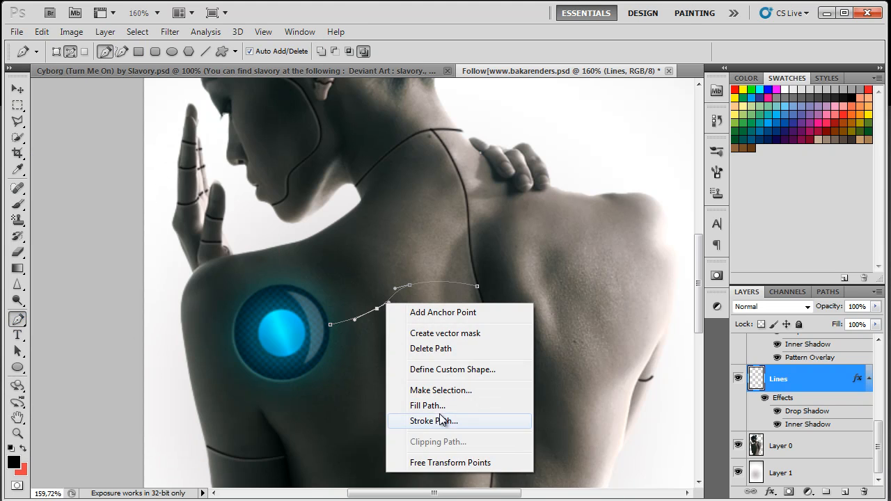
pyautogui.click(435, 420)
pyautogui.click(530, 236)
pyautogui.press('Return')
# Draw a curved path from the disc's outer edge to the shoulder's outer contour and stroke it with the brush.
pyautogui.moveTo(449, 325); pyautogui.dragTo(525, 348)
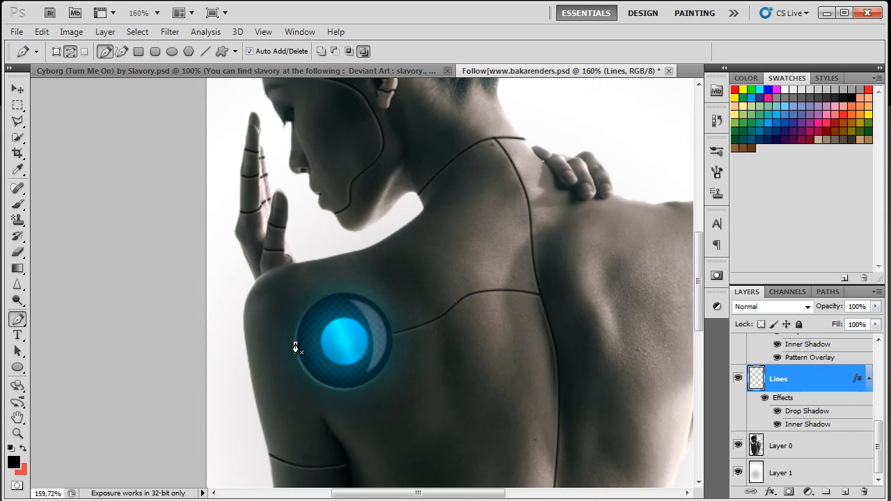
pyautogui.moveTo(262, 316); pyautogui.dragTo(259, 325)
pyautogui.rightClick(271, 325)
pyautogui.click(322, 418)
pyautogui.click(529, 234)
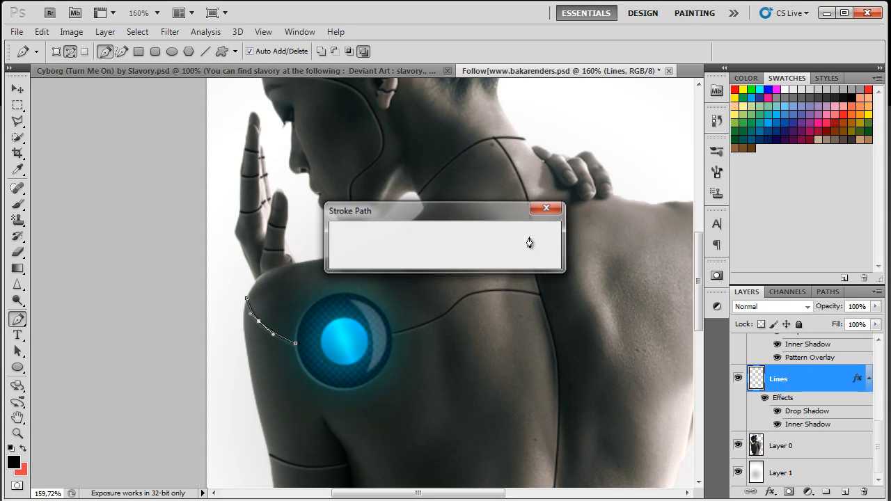
# Draw a short curved path from the top contour of the shoulder down to the disc and stroke it with the brush.
pyautogui.moveTo(489, 299); pyautogui.dragTo(486, 333)
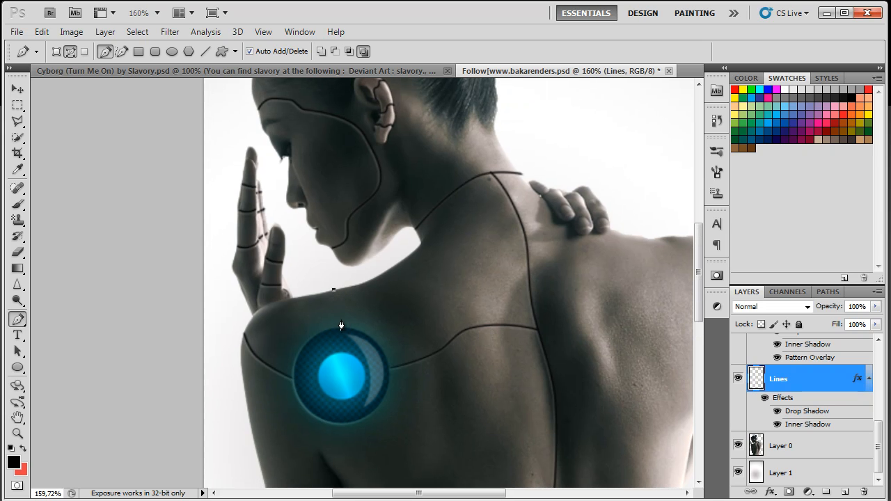
pyautogui.rightClick(342, 311)
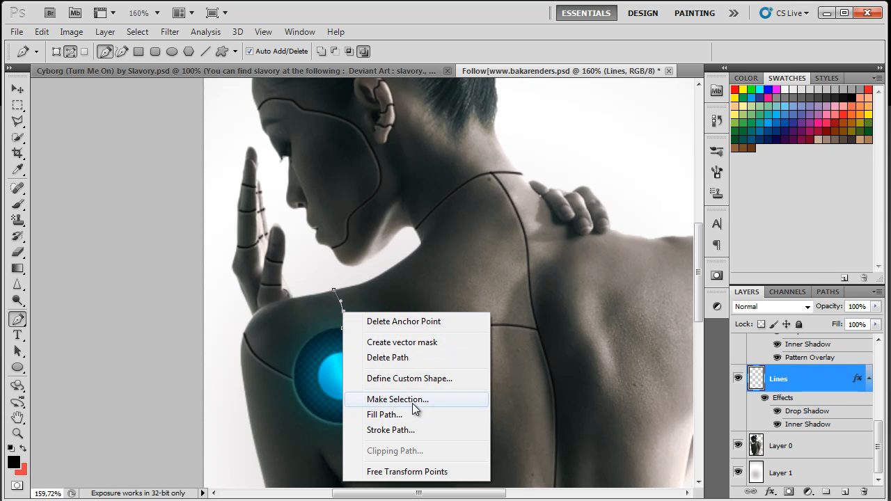
pyautogui.click(391, 429)
pyautogui.click(532, 233)
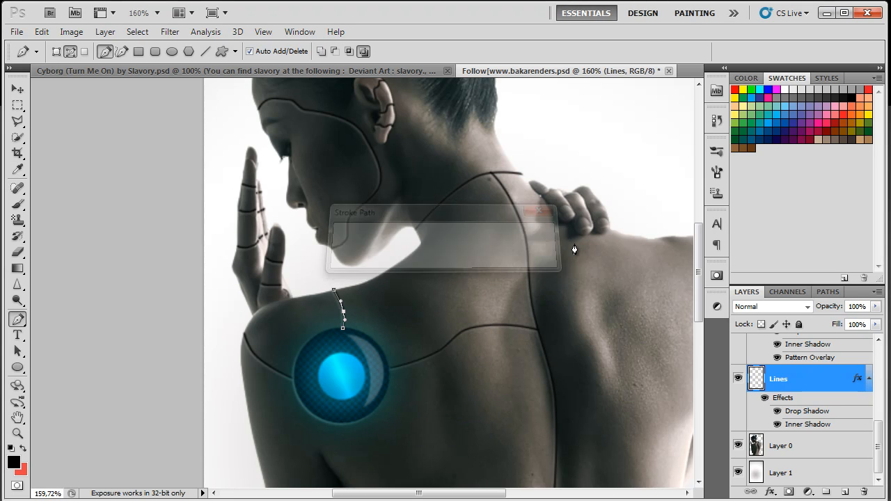
# Draw a short curved path from the disc's lower edge down to the armpit and stroke it with the brush.
pyautogui.moveTo(492, 355); pyautogui.dragTo(515, 173)
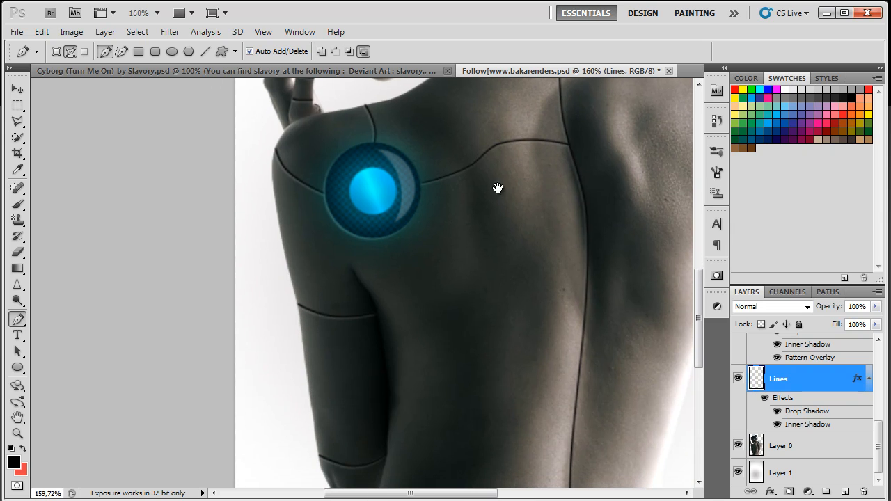
pyautogui.rightClick(354, 264)
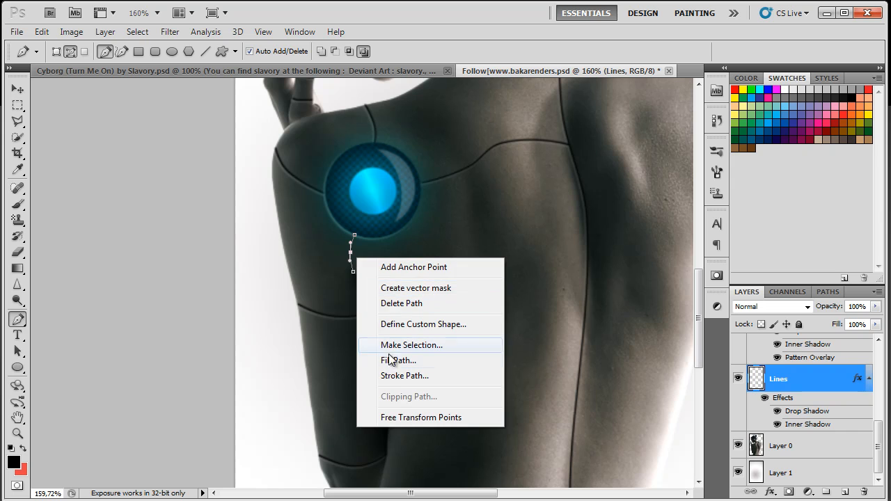
pyautogui.click(393, 373)
pyautogui.press('Return')
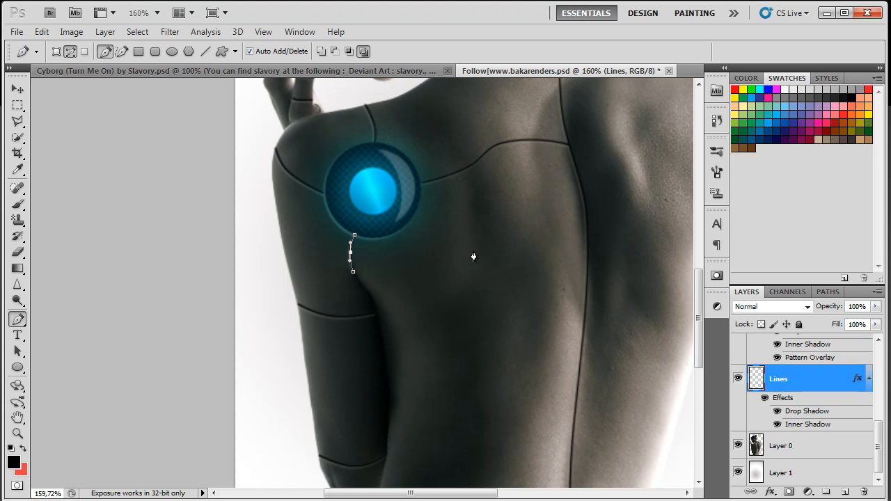
# Draw a curved path from the spine junction across the opposite shoulder blade to the shoulder's edge, and stroke it with the brush.
pyautogui.moveTo(567, 198); pyautogui.dragTo(399, 246)
pyautogui.scroll(-6, 414, 247)
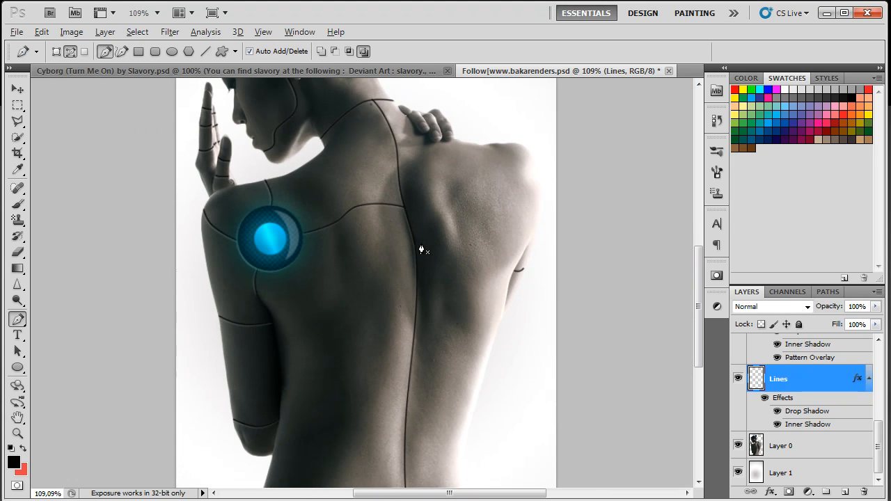
pyautogui.scroll(6, 482, 204)
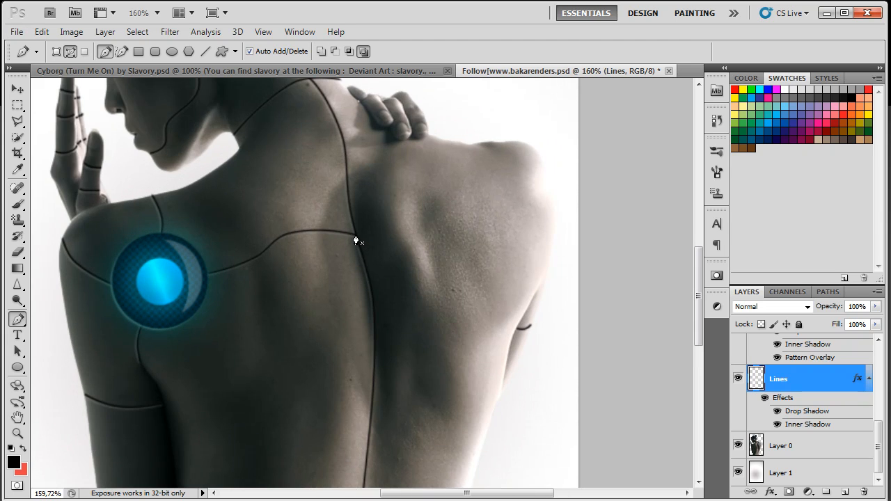
pyautogui.click(542, 169)
pyautogui.moveTo(425, 214); pyautogui.dragTo(459, 195)
pyautogui.moveTo(398, 217); pyautogui.dragTo(391, 215)
pyautogui.moveTo(459, 196); pyautogui.dragTo(477, 203)
pyautogui.moveTo(532, 187); pyautogui.dragTo(516, 183)
pyautogui.rightClick(466, 216)
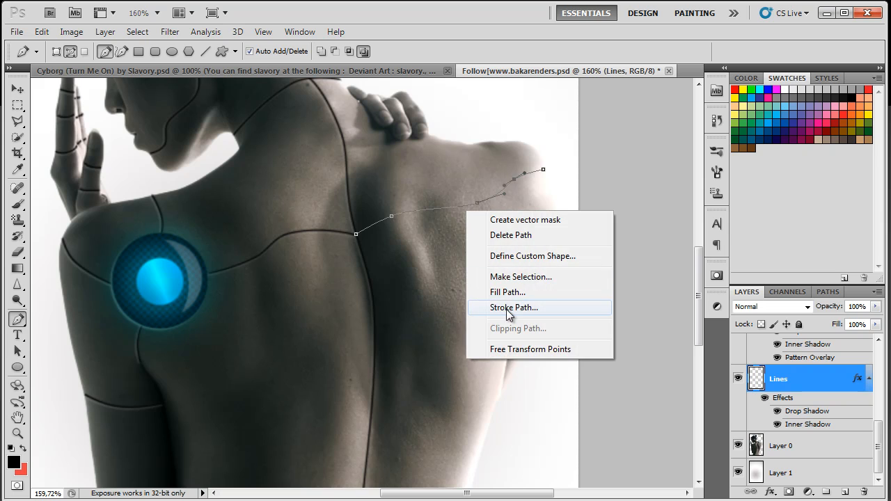
pyautogui.click(508, 309)
pyautogui.click(532, 232)
pyautogui.press('Return')
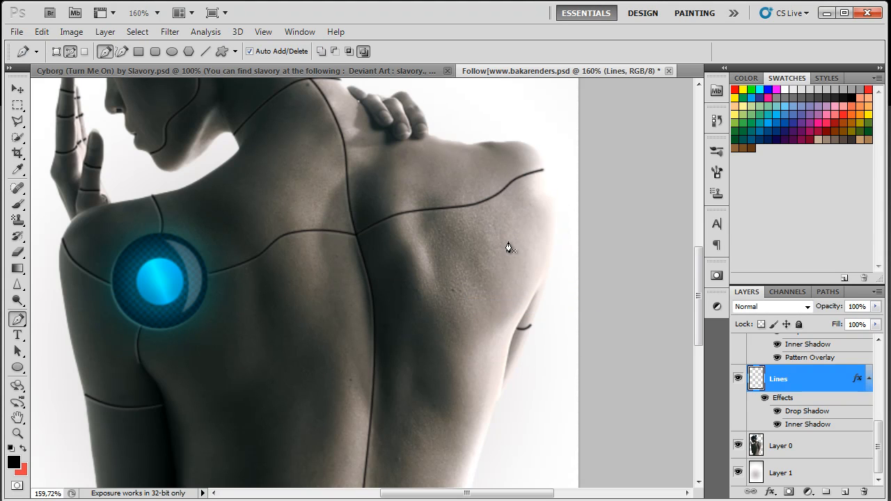
# Examine the new panel lines up close and across the whole figure.
pyautogui.press('alt')
pyautogui.scroll(-4, 469, 235)
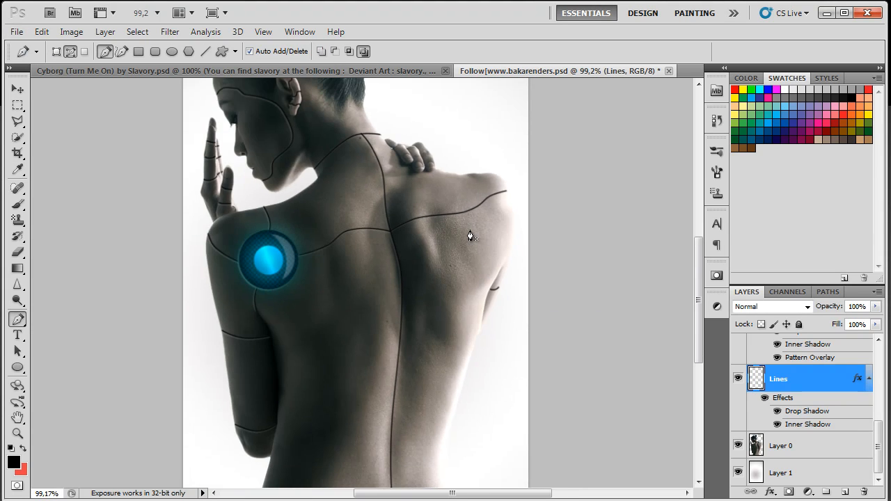
pyautogui.scroll(3, 489, 241)
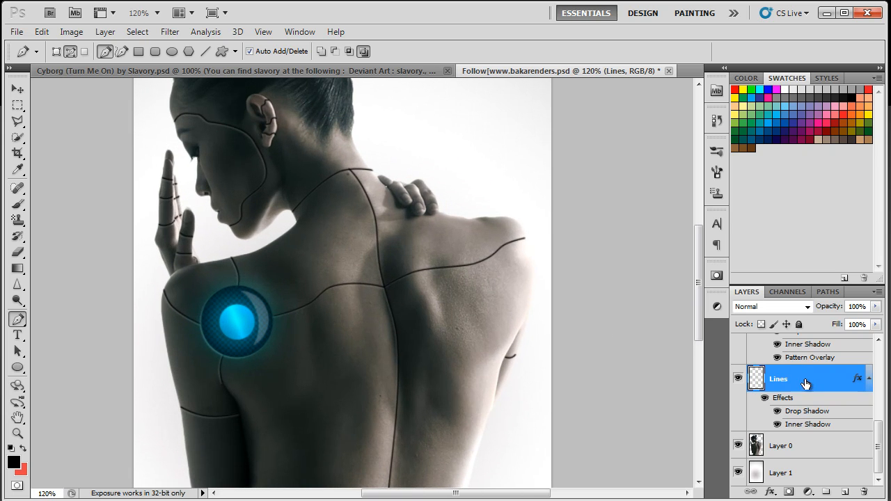
pyautogui.scroll(-2, 366, 313)
pyautogui.moveTo(404, 346); pyautogui.dragTo(400, 284)
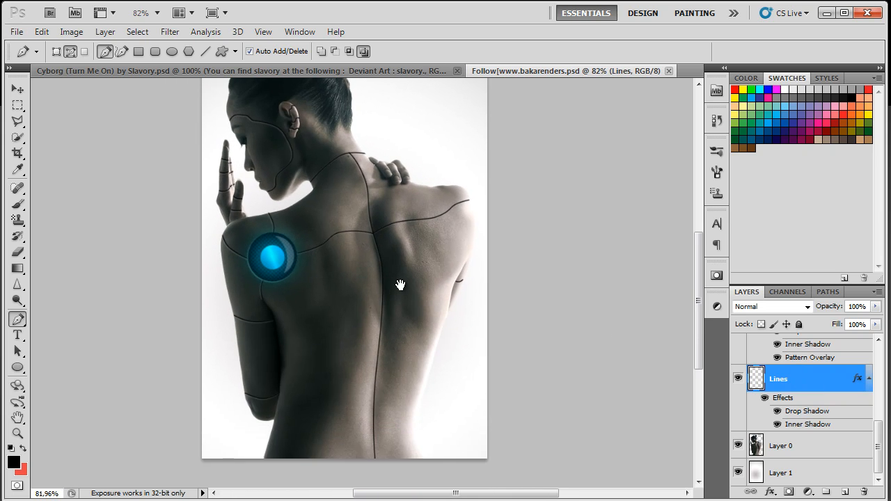
pyautogui.scroll(-1, 445, 355)
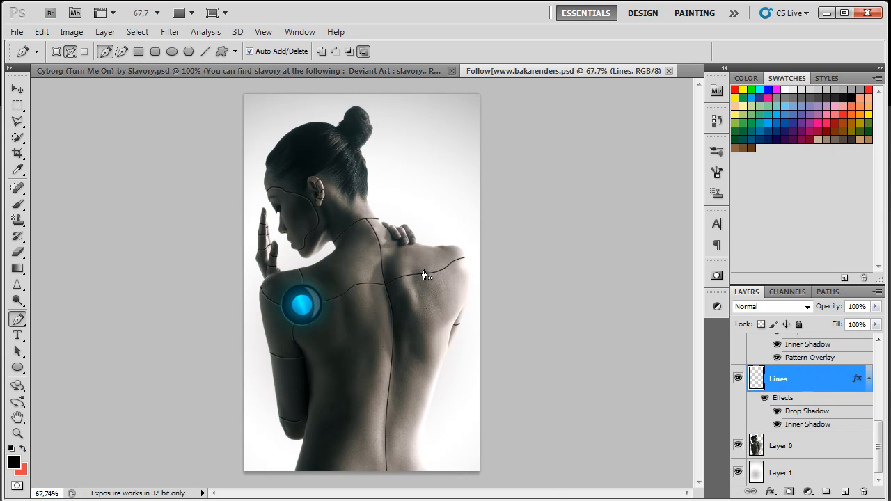
pyautogui.scroll(3, 419, 274)
pyautogui.moveTo(408, 348); pyautogui.dragTo(460, 350)
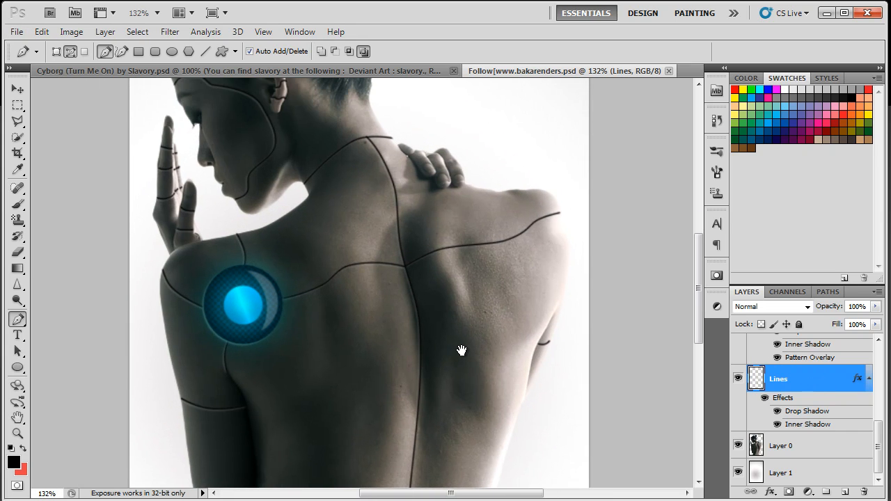
# Duplicate Layer 0 as Layer 0 copy and hide the original Layer 0.
pyautogui.click(829, 444)
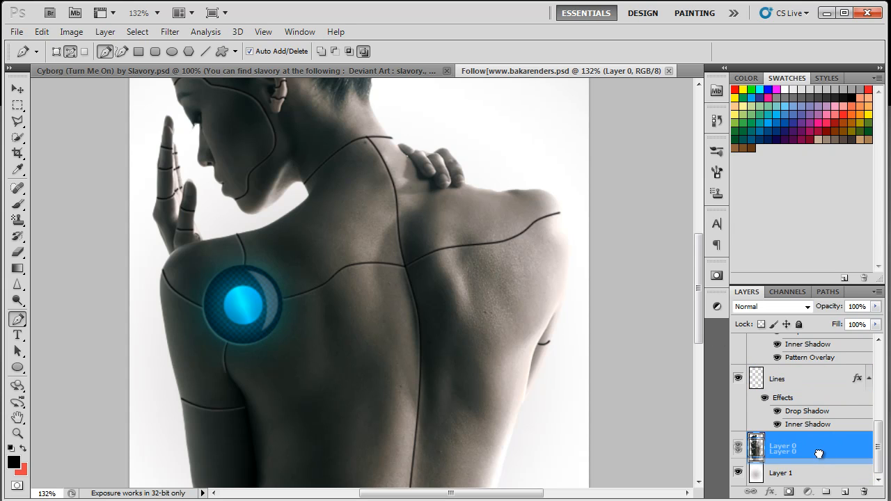
pyautogui.rightClick(818, 444)
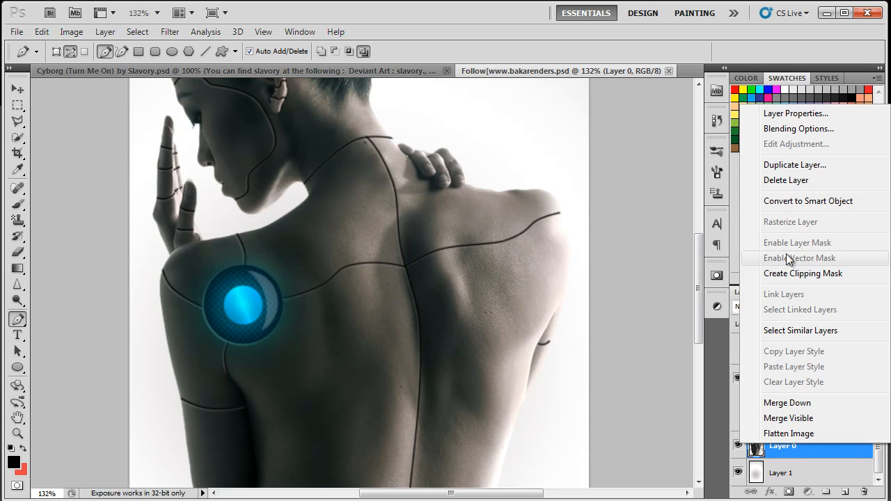
pyautogui.click(795, 165)
pyautogui.click(567, 215)
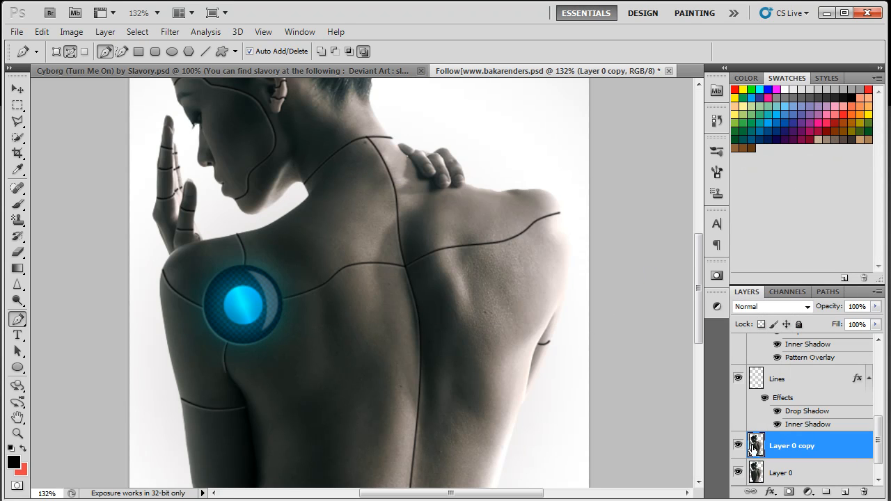
pyautogui.click(738, 472)
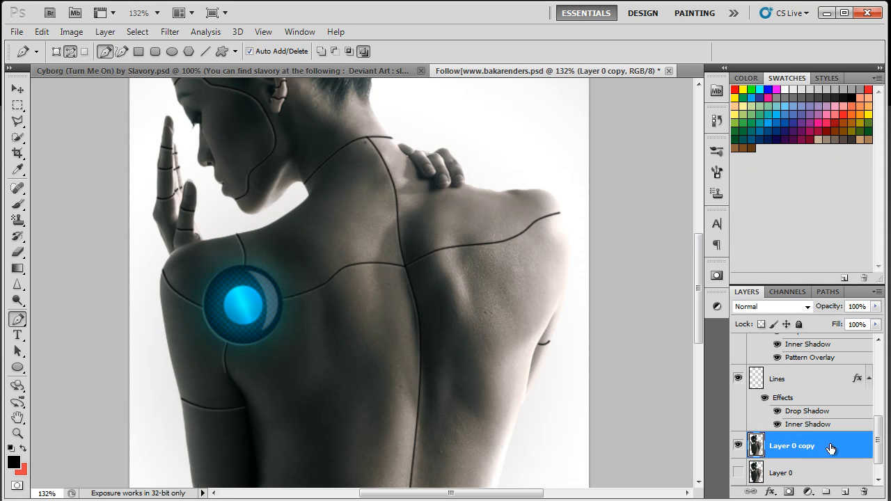
# Apply a Gaussian Blur with a radius of 1.3 pixels to Layer 0 copy.
pyautogui.click(171, 31)
pyautogui.moveTo(231, 159)
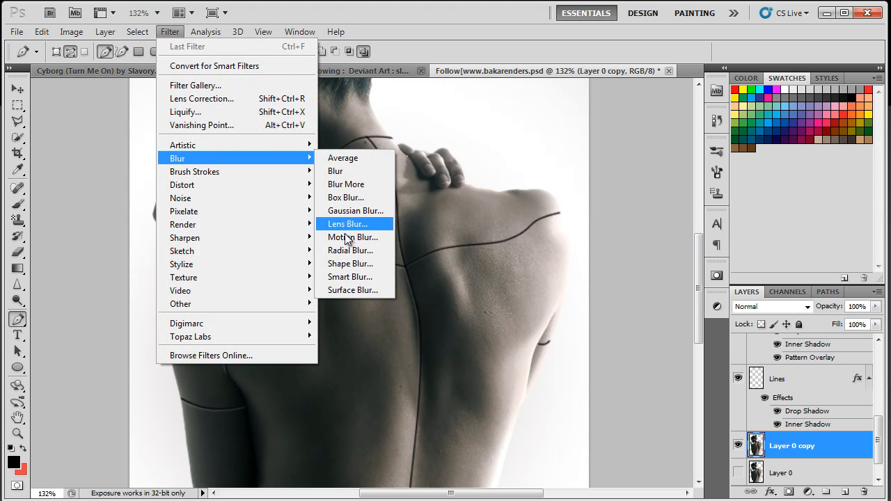
pyautogui.click(355, 210)
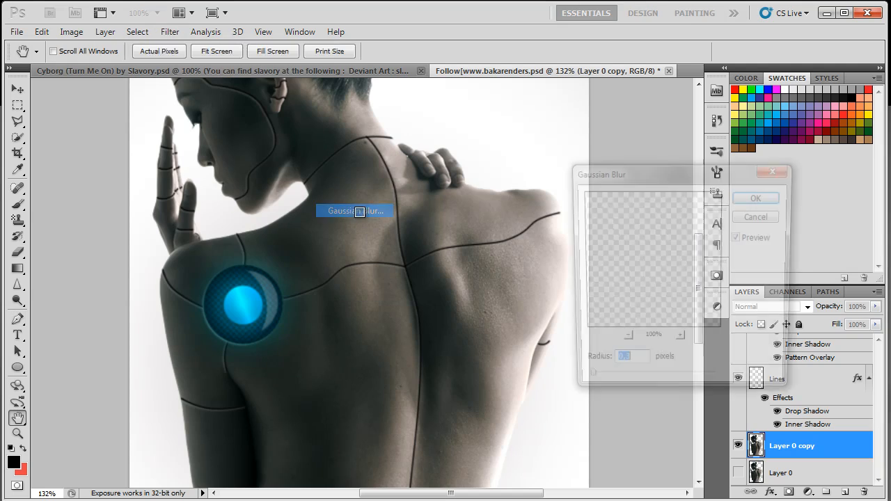
pyautogui.moveTo(592, 385); pyautogui.dragTo(592, 384)
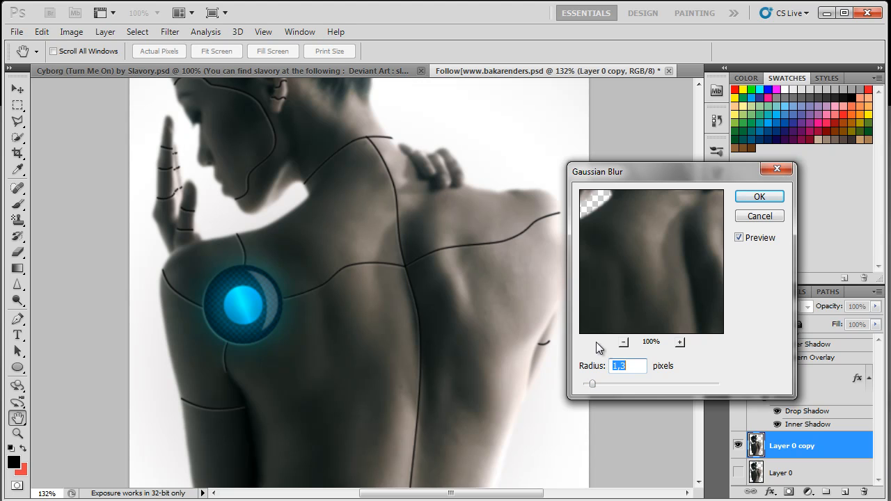
pyautogui.click(762, 201)
# Show the original Layer 0 again and make the blurred Layer 0 copy the active layer.
pyautogui.moveTo(449, 245); pyautogui.dragTo(471, 310)
pyautogui.click(783, 473)
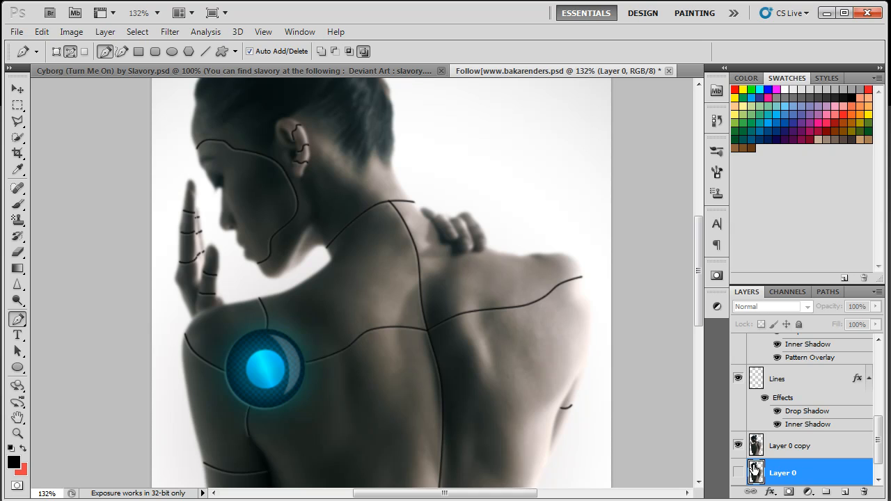
pyautogui.click(738, 474)
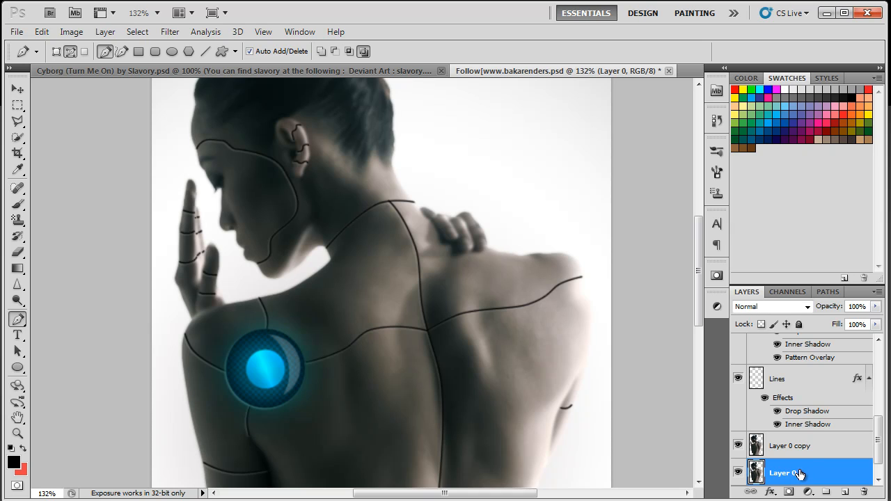
pyautogui.click(823, 448)
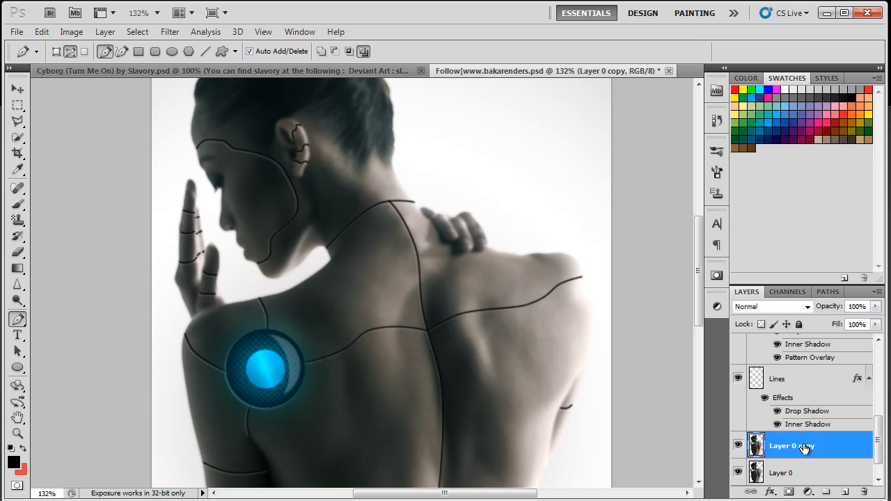
# Rename Layer 0 copy to Blur.
pyautogui.doubleClick(794, 446)
pyautogui.write('Blur')
pyautogui.press('Return')
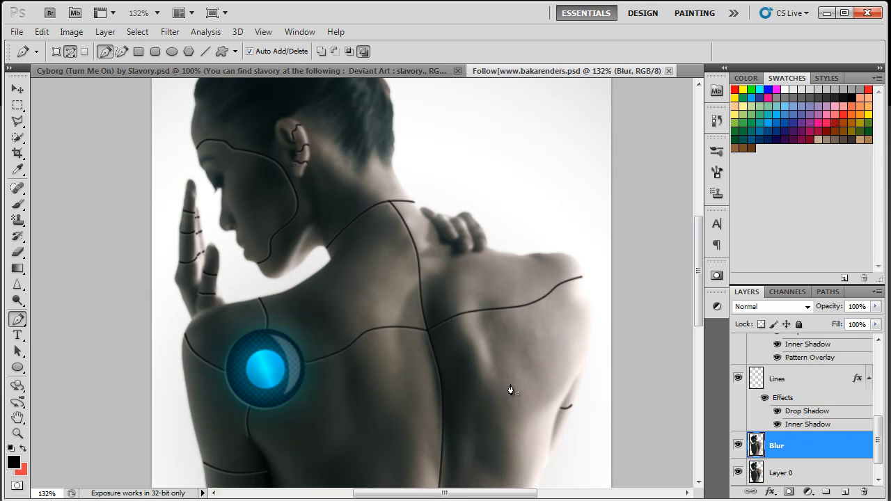
# Erase the Blur layer over the woman's face and hair with a soft 121 px eraser at 0% hardness.
pyautogui.scroll(-2, 491, 328)
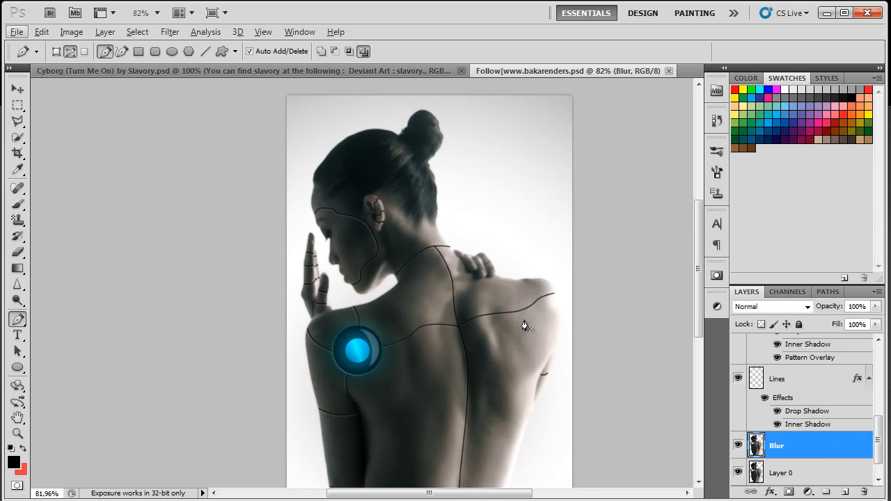
pyautogui.click(17, 252)
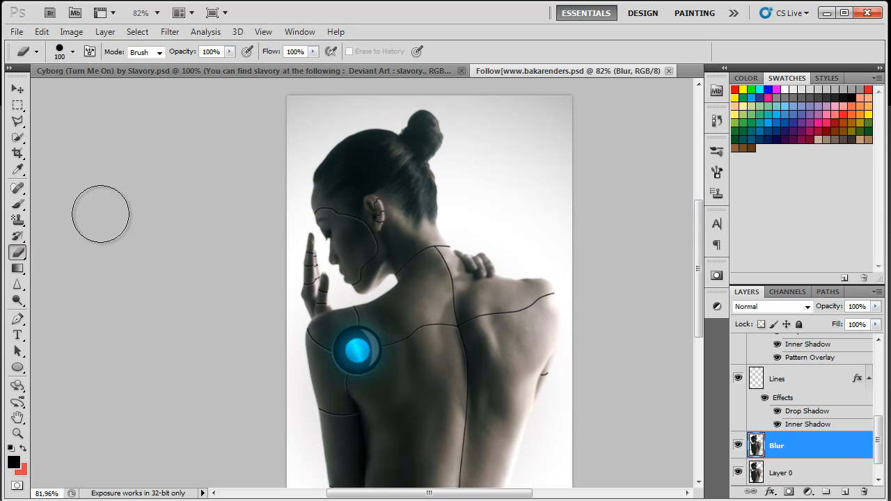
pyautogui.click(73, 52)
pyautogui.moveTo(97, 118); pyautogui.dragTo(32, 119)
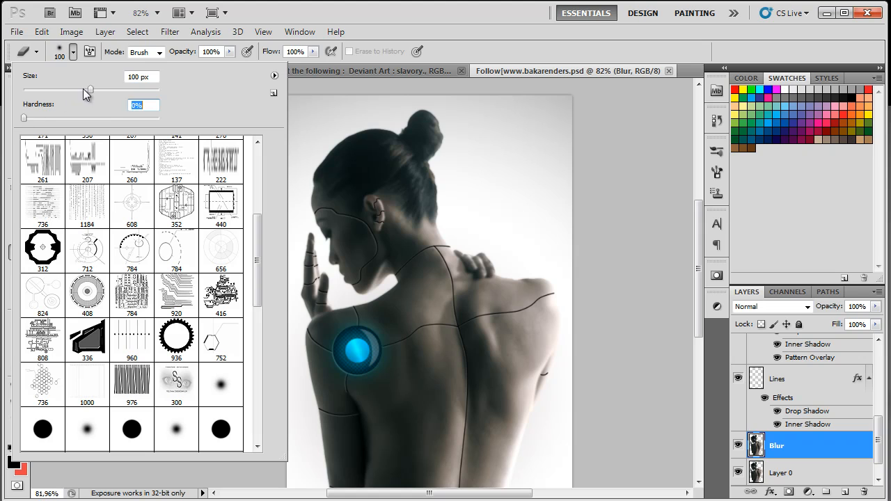
pyautogui.moveTo(92, 91); pyautogui.dragTo(95, 91)
pyautogui.click(72, 52)
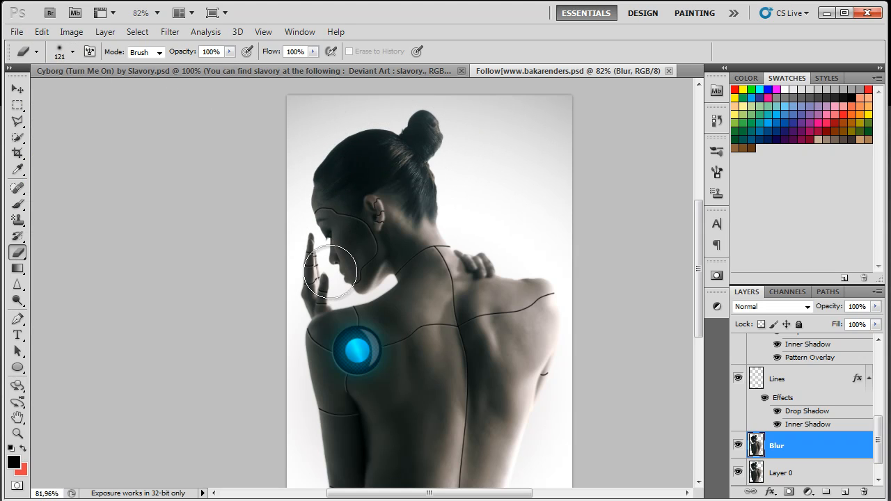
pyautogui.moveTo(346, 272); pyautogui.dragTo(355, 225)
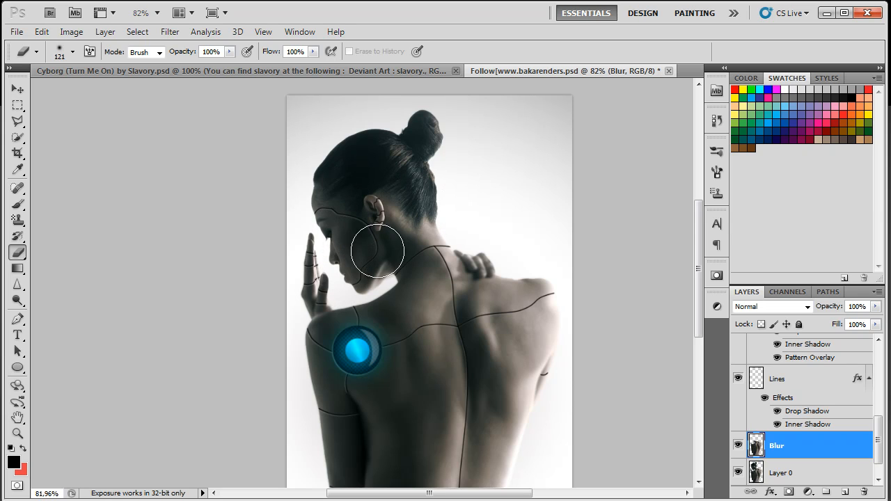
# Examine the partly blurred figure at several zoom levels, including actual size, from the head to the lower back.
pyautogui.scroll(-3, 375, 249)
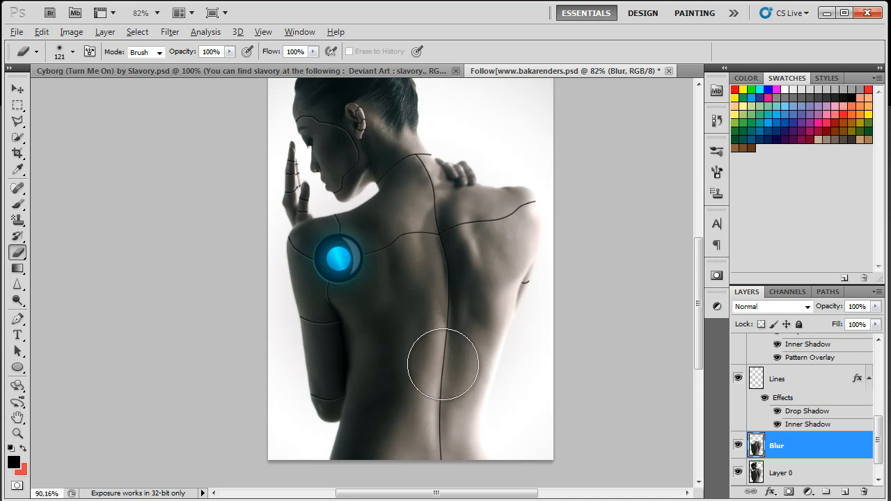
pyautogui.scroll(2, 432, 375)
pyautogui.moveTo(433, 392); pyautogui.dragTo(481, 412)
pyautogui.press('z')
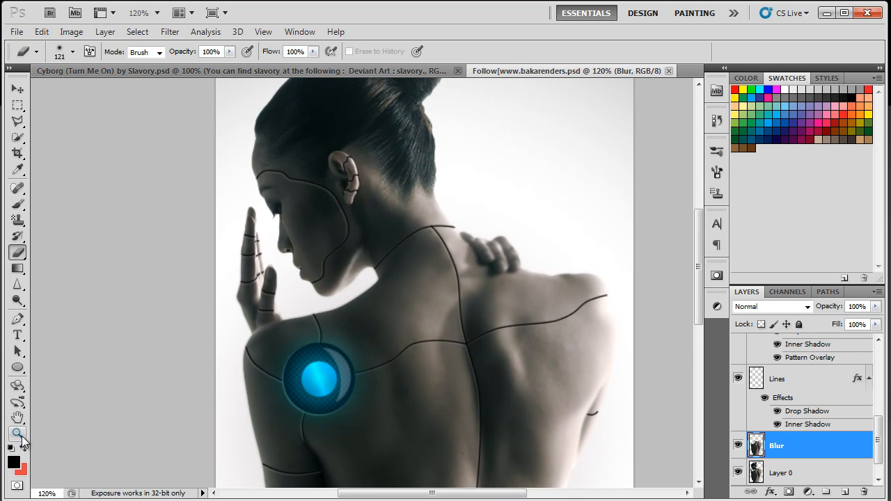
pyautogui.click(341, 51)
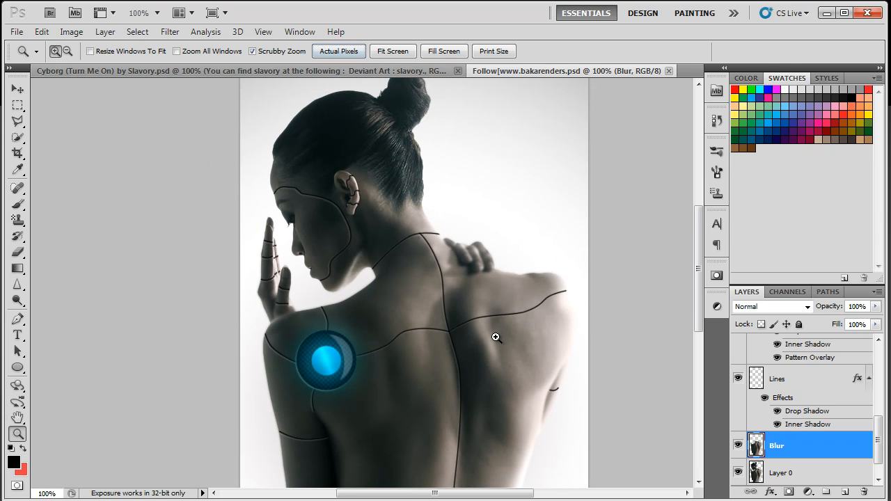
pyautogui.moveTo(475, 389); pyautogui.dragTo(479, 244)
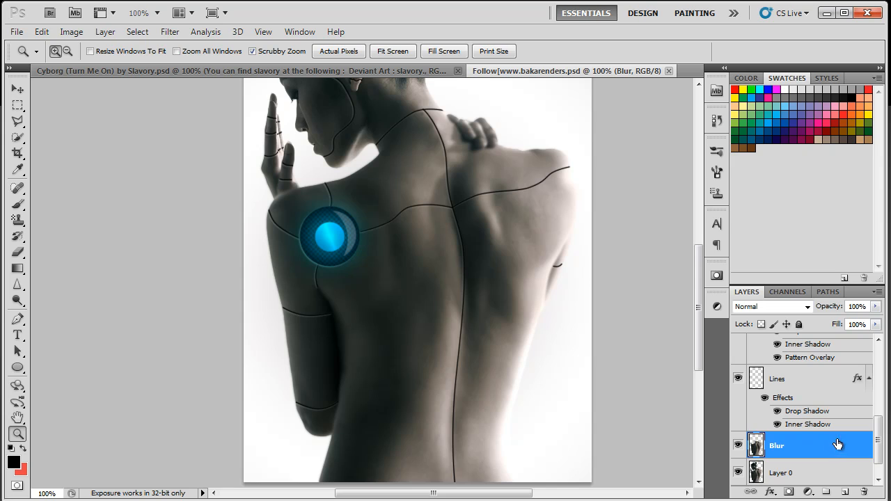
pyautogui.moveTo(533, 272); pyautogui.dragTo(542, 328)
pyautogui.scroll(-1, 542, 319)
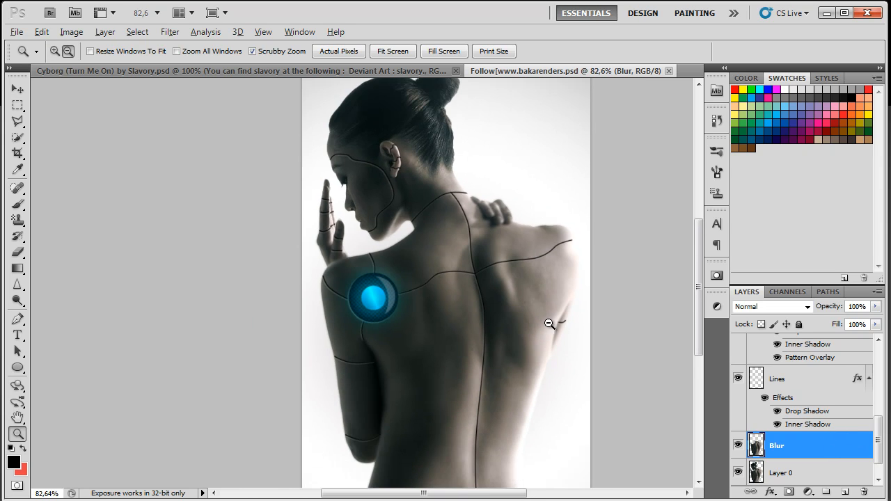
pyautogui.scroll(-1, 542, 319)
# Add a new empty layer directly above Layer 1, behind the figure.
pyautogui.click(811, 383)
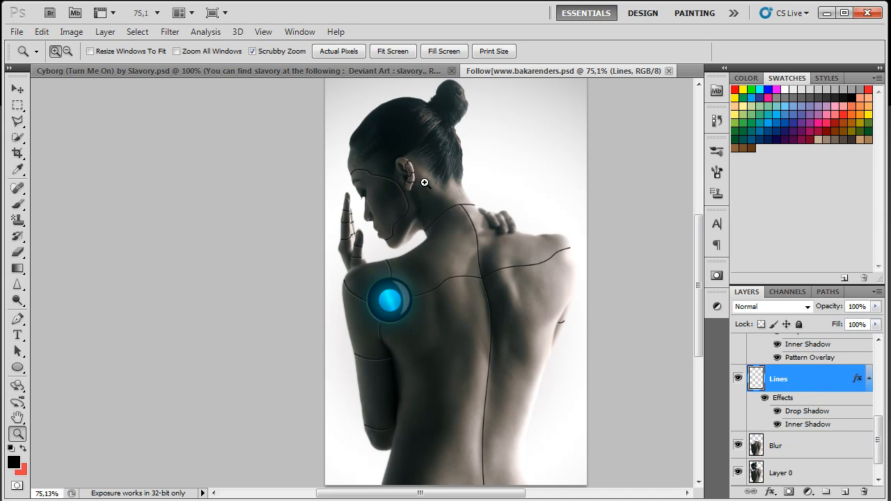
pyautogui.scroll(-1, 831, 449)
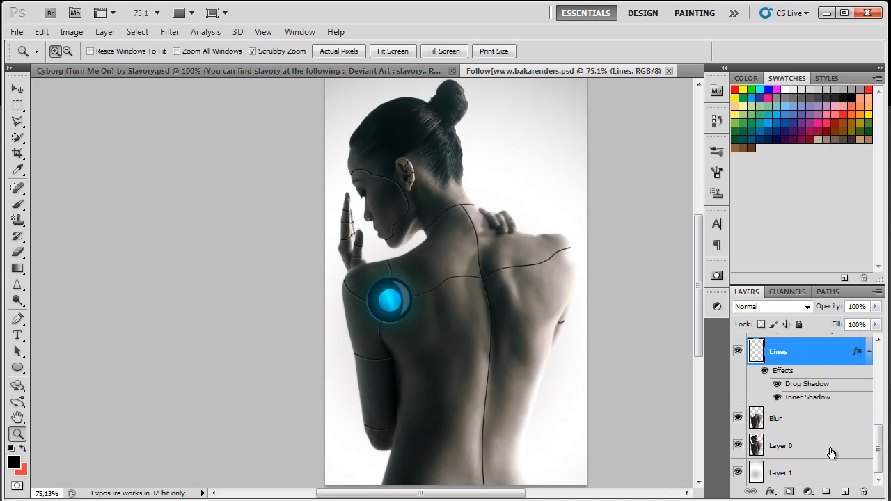
pyautogui.click(837, 473)
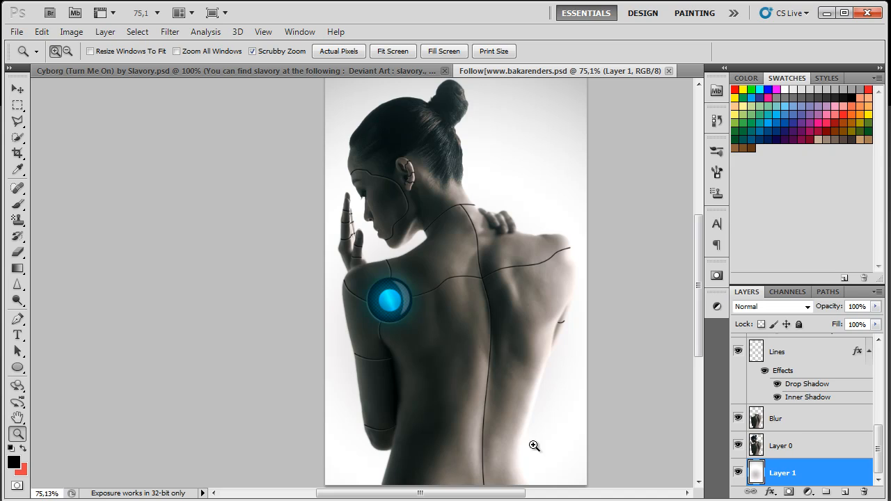
pyautogui.click(844, 491)
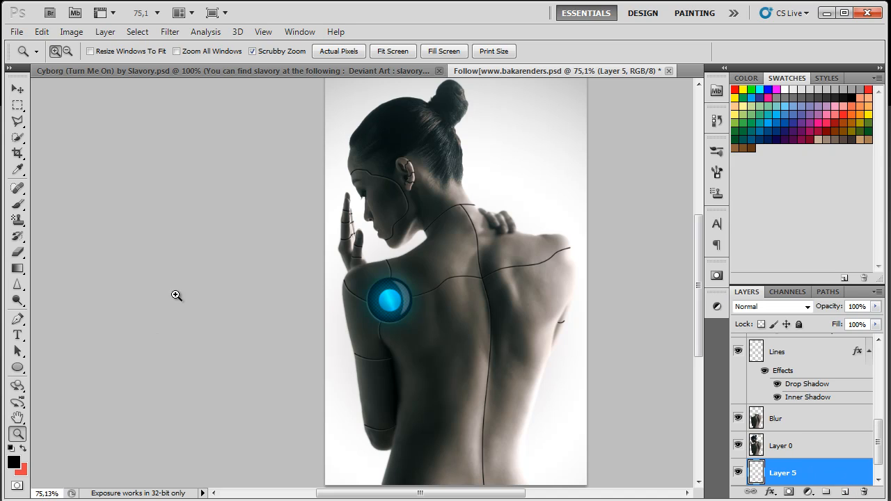
# Stamp the 1184 px binary-code brush in black at full opacity across the background on Layer 5.
pyautogui.press('b')
pyautogui.click(73, 52)
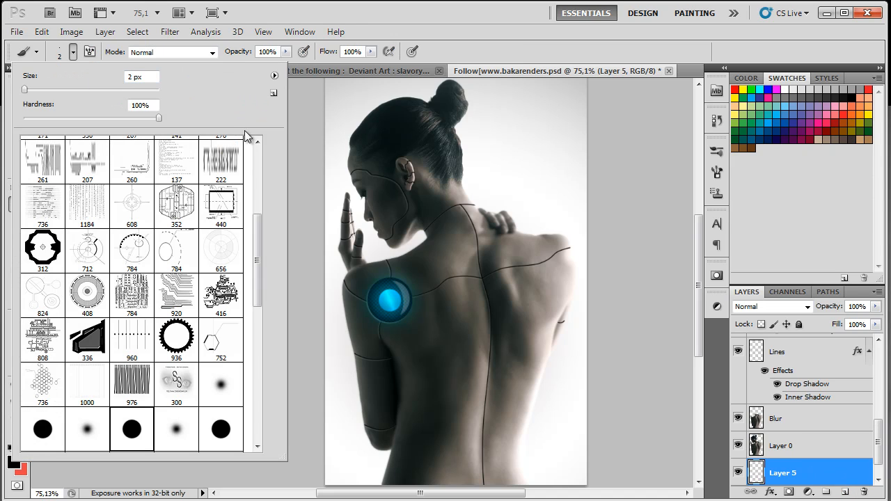
pyautogui.moveTo(257, 265)
pyautogui.mouseDown()
pyautogui.moveTo(263, 313)
pyautogui.moveTo(264, 233)
pyautogui.mouseUp()
pyautogui.click(66, 311)
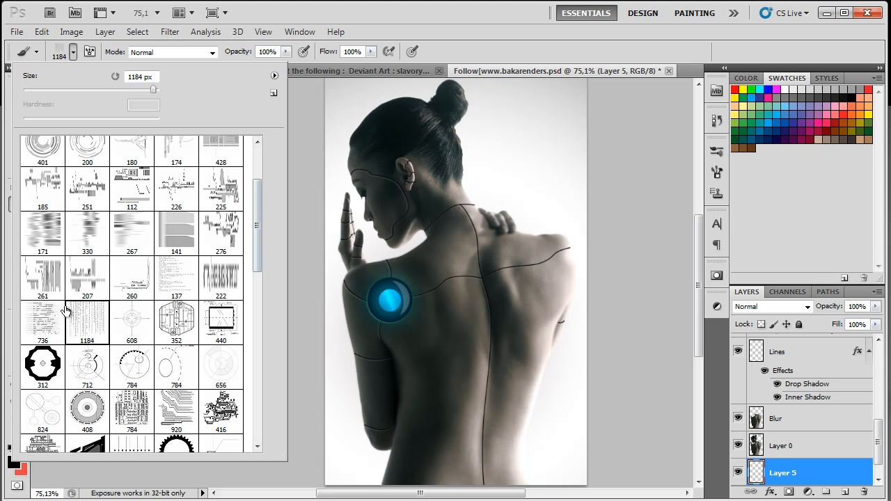
pyautogui.click(72, 52)
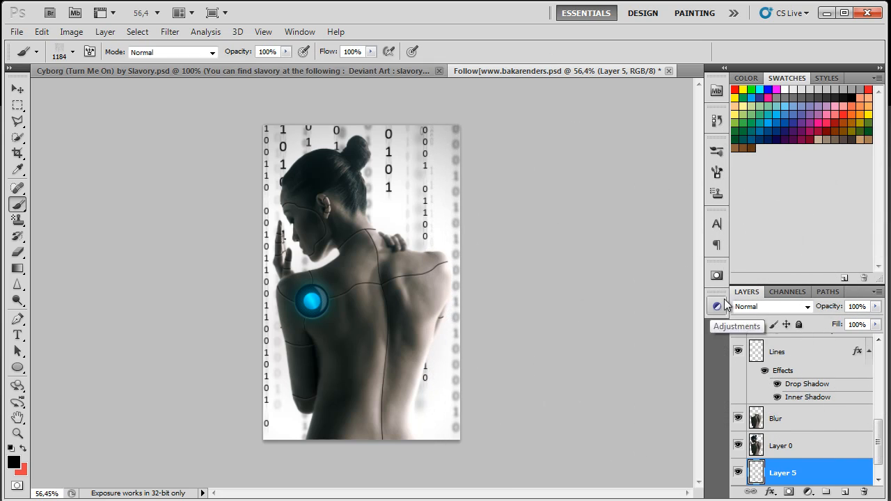
# Look at the finished Cyborg document for reference and reduce Layer 5's opacity to 49% in the working document.
pyautogui.click(117, 73)
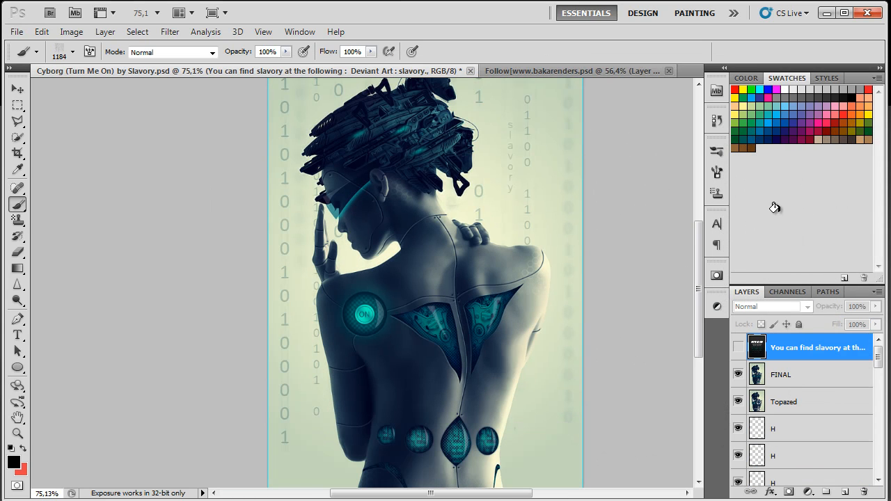
pyautogui.click(622, 69)
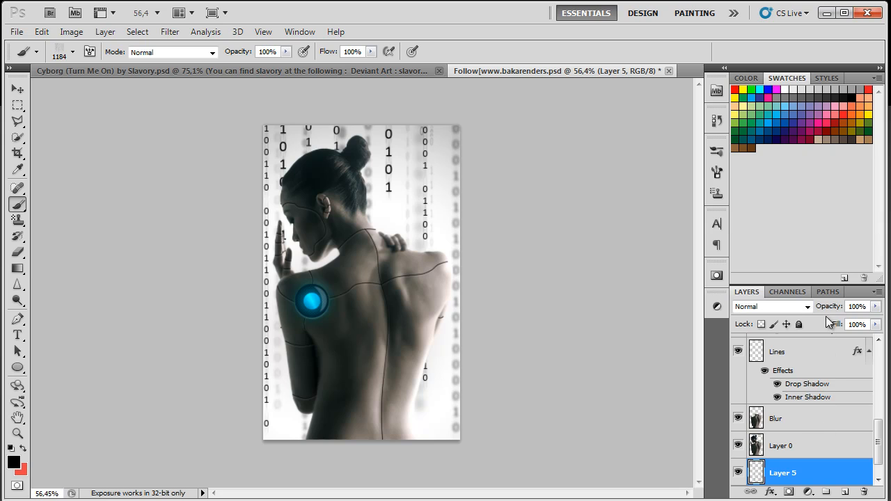
pyautogui.moveTo(828, 310); pyautogui.dragTo(793, 302)
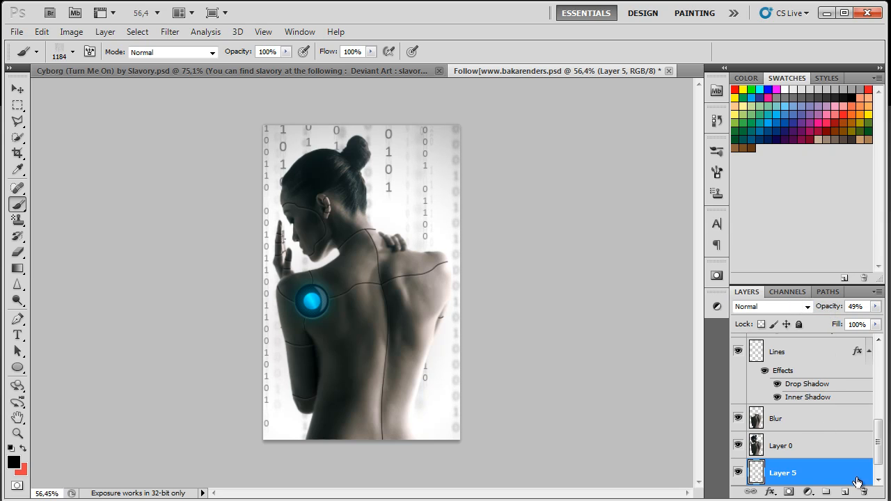
# Add a Gradient Map adjustment layer above Layer 4 using the dark-blue to bright-blue preset.
pyautogui.moveTo(878, 442); pyautogui.dragTo(878, 364)
pyautogui.click(823, 350)
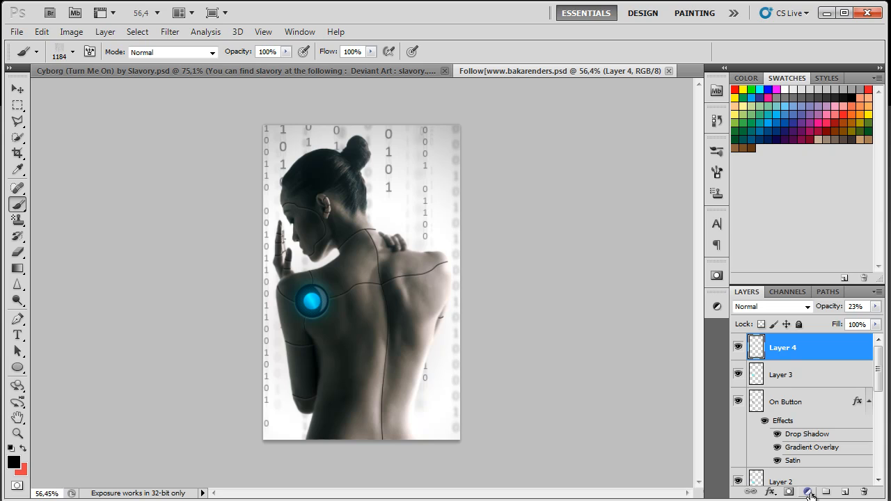
pyautogui.click(808, 492)
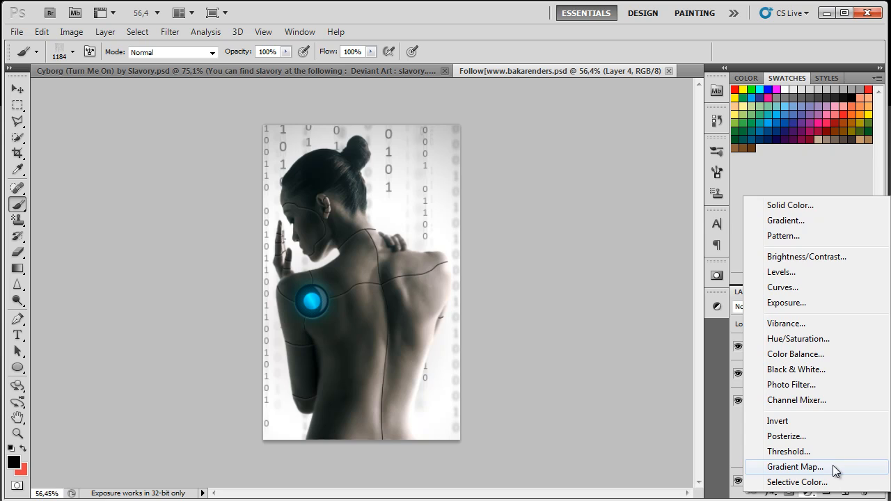
pyautogui.click(795, 467)
pyautogui.click(621, 297)
pyautogui.click(612, 224)
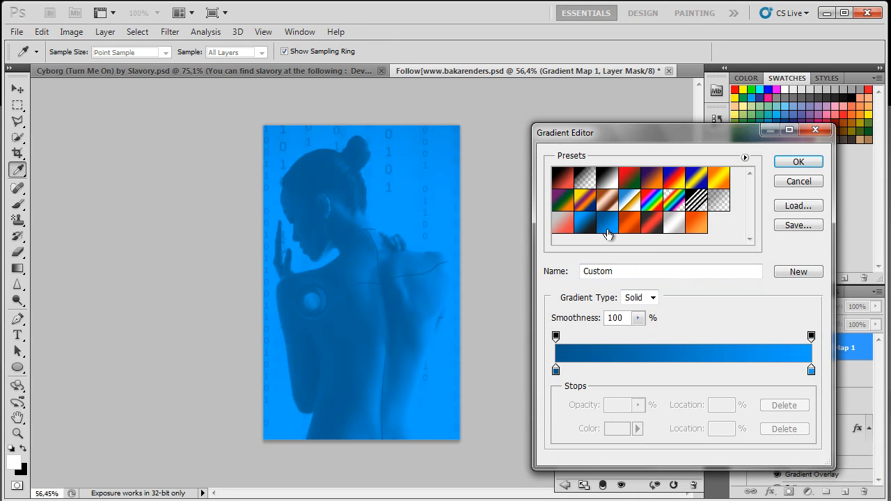
pyautogui.click(797, 163)
pyautogui.press('b')
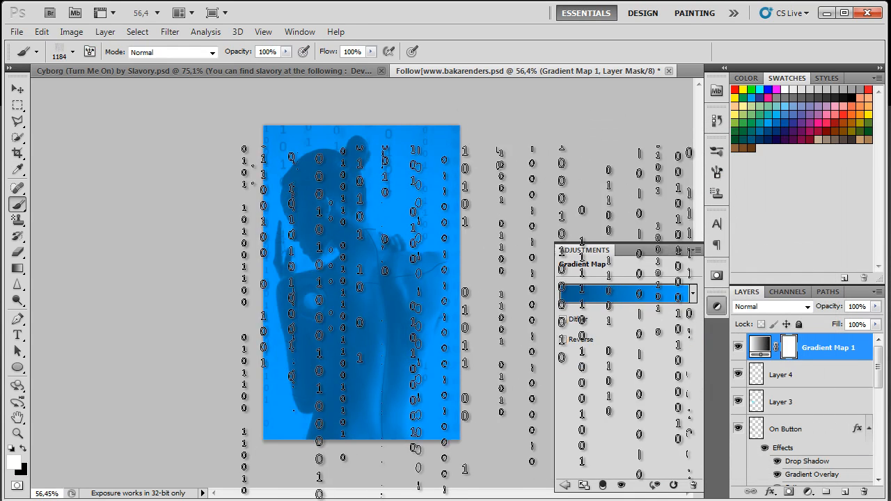
# Try several blend modes on the Gradient Map 1 layer and settle on Soft Light.
pyautogui.scroll(3, 457, 292)
pyautogui.scroll(-1, 457, 304)
pyautogui.click(797, 308)
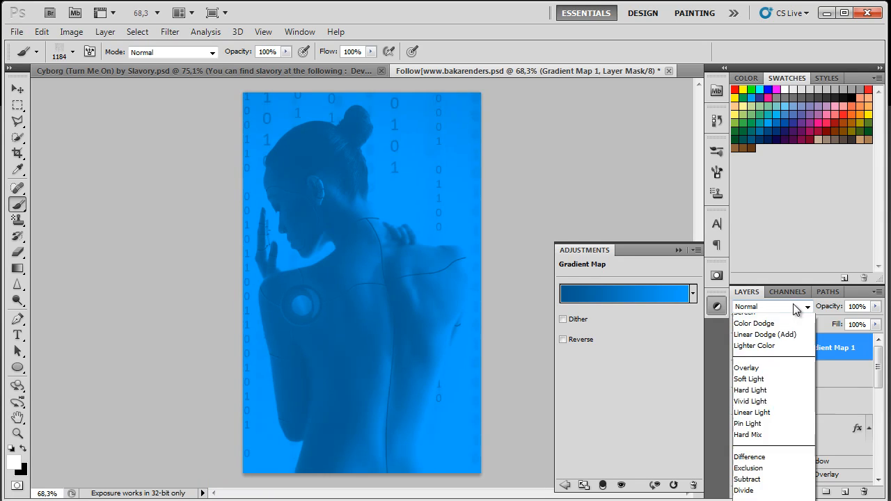
pyautogui.click(776, 356)
pyautogui.scroll(-4, 792, 308)
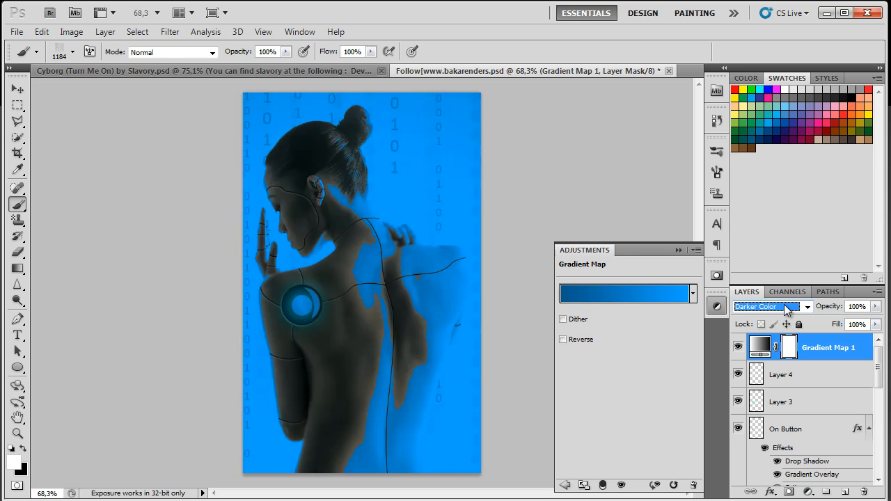
pyautogui.scroll(-2, 787, 309)
pyautogui.click(787, 310)
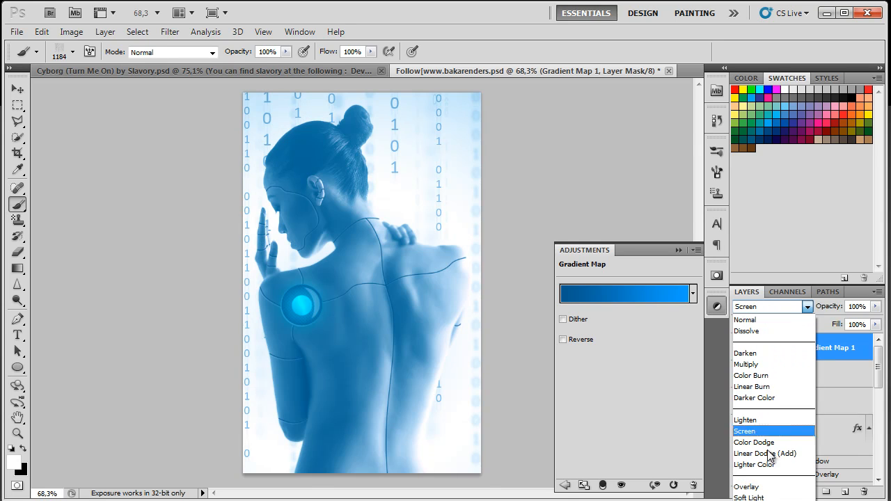
pyautogui.click(772, 495)
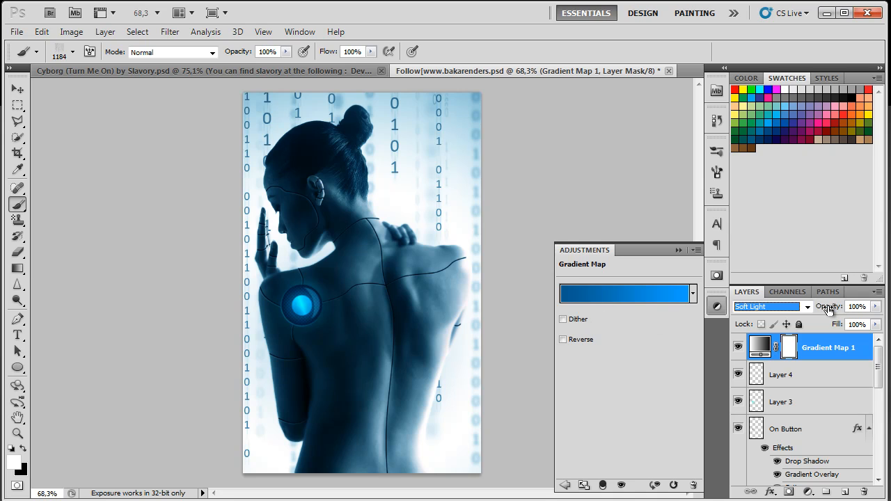
# Lower the Gradient Map 1 layer's opacity to 70% and save the document.
pyautogui.moveTo(831, 310); pyautogui.dragTo(812, 309)
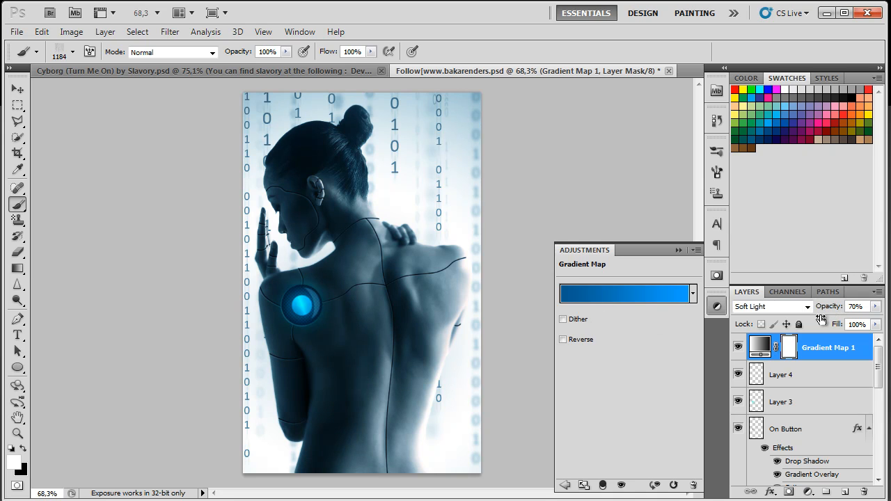
pyautogui.click(845, 345)
pyautogui.hotkey('ctrl', 's')
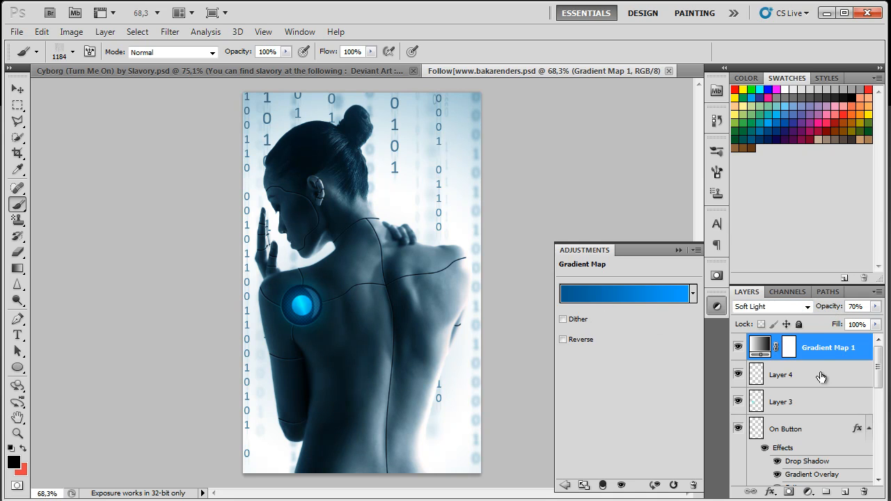
# Add a Curves adjustment layer above Gradient Map 1 with a highlight point and a shadow point at input 79, output 77 on the RGB curve.
pyautogui.click(810, 491)
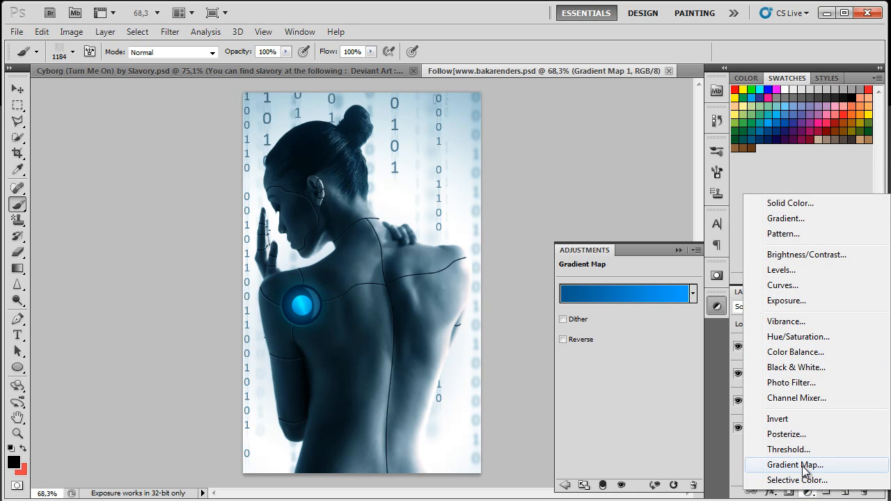
pyautogui.click(782, 285)
pyautogui.click(672, 329)
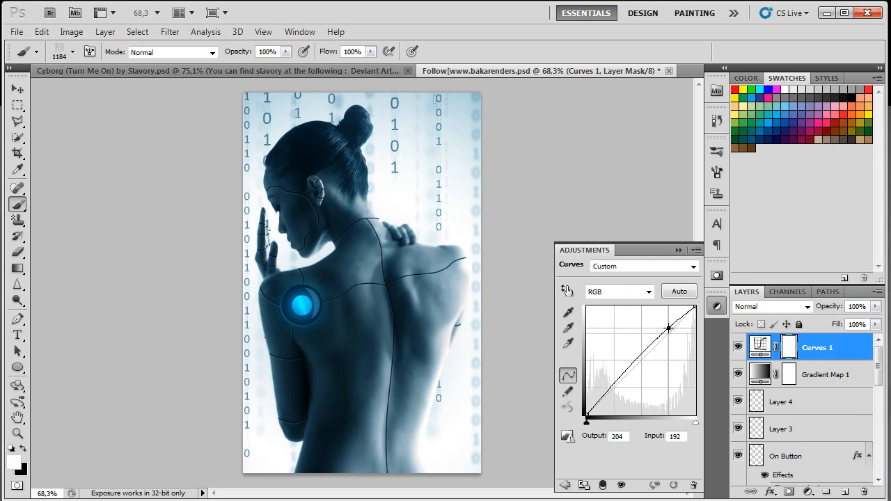
pyautogui.click(619, 380)
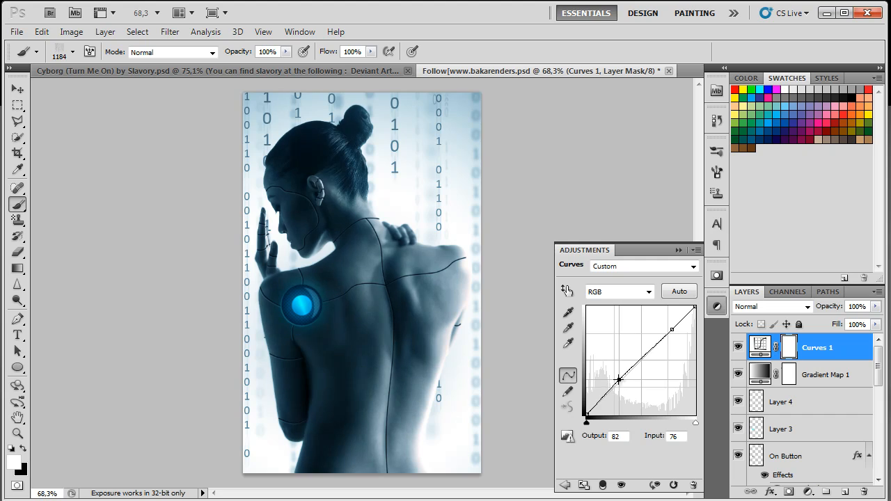
pyautogui.moveTo(619, 380); pyautogui.dragTo(620, 382)
# On the Blue channel curve, raise the shadow end point and lower the highlight end point to output 206 at input 253, checking against the reference artwork.
pyautogui.click(601, 290)
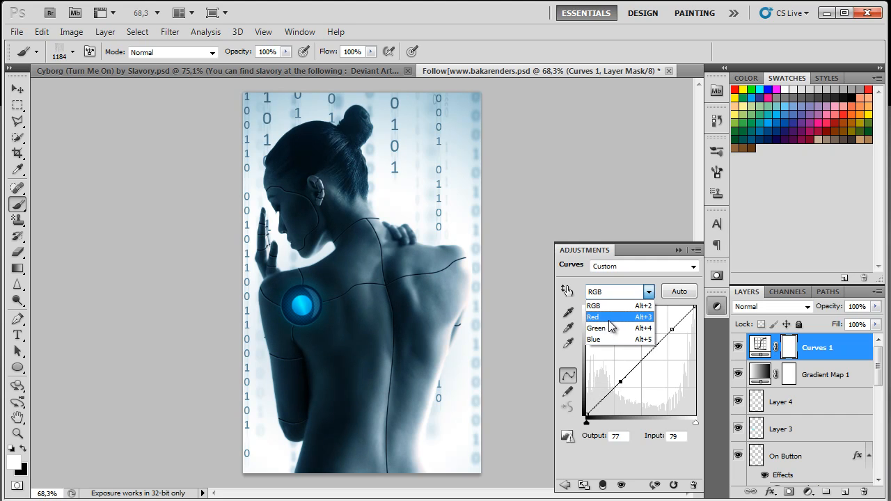
pyautogui.click(613, 341)
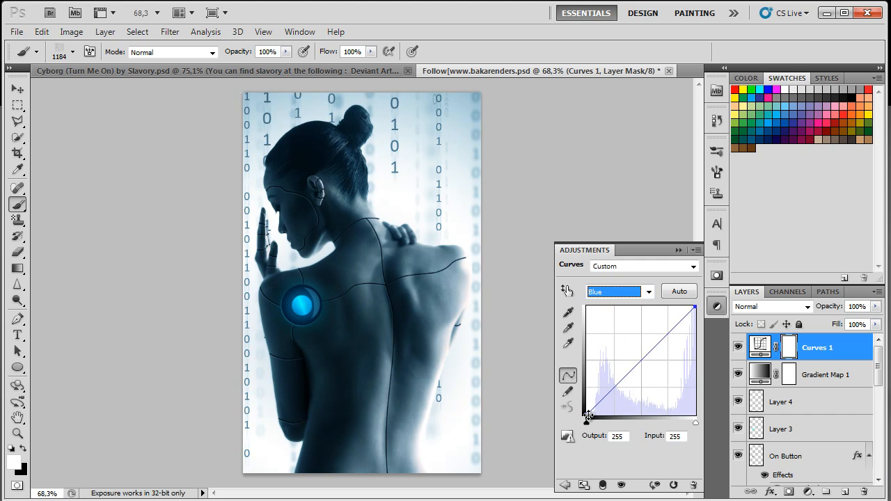
pyautogui.moveTo(588, 416); pyautogui.dragTo(587, 403)
pyautogui.moveTo(692, 309); pyautogui.dragTo(694, 328)
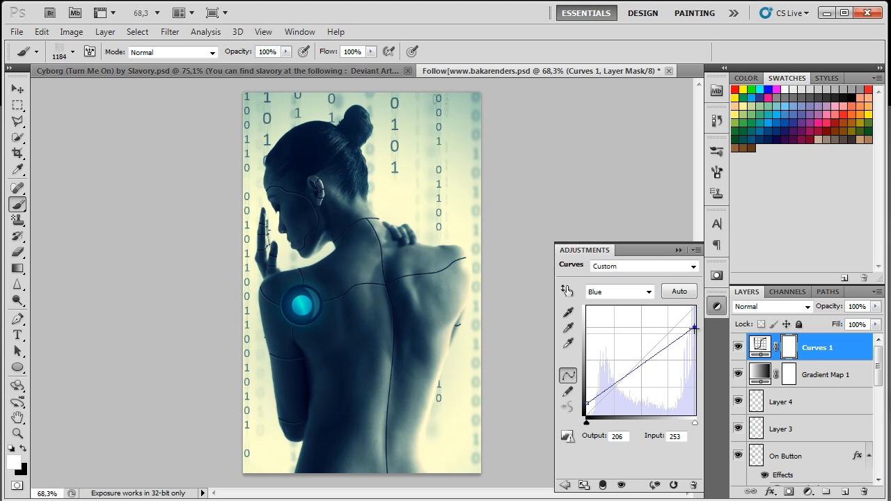
pyautogui.click(236, 69)
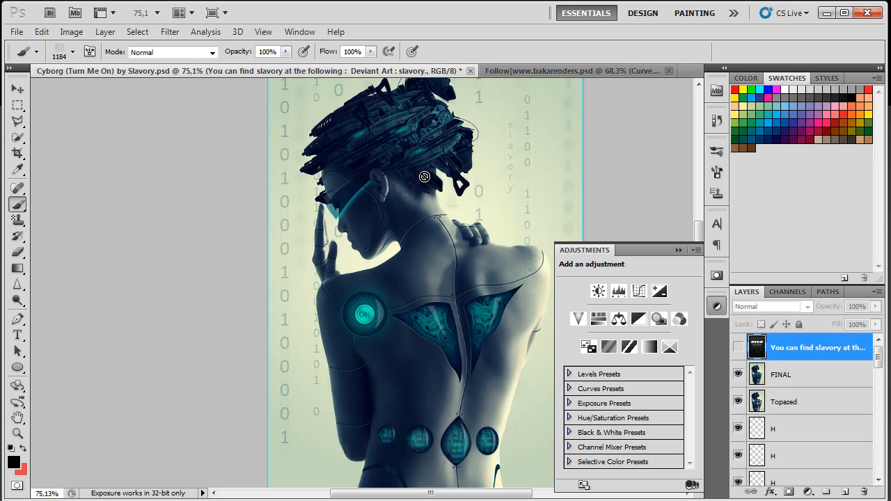
pyautogui.click(519, 74)
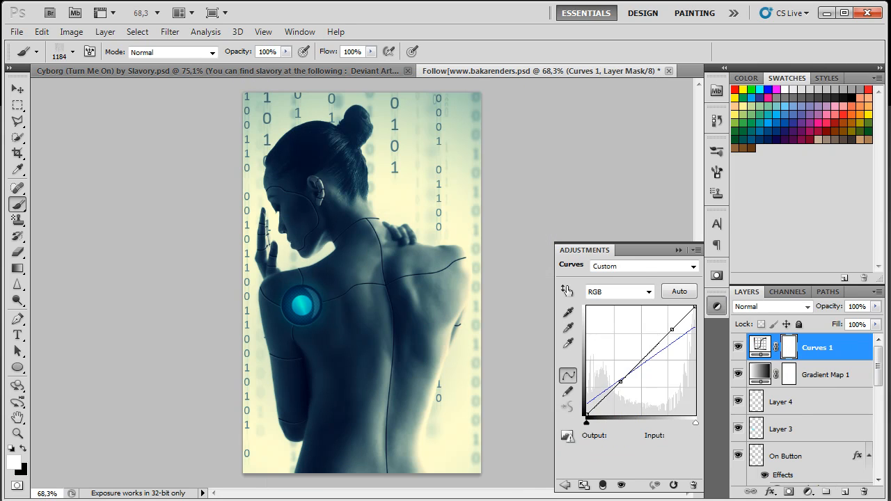
pyautogui.click(678, 249)
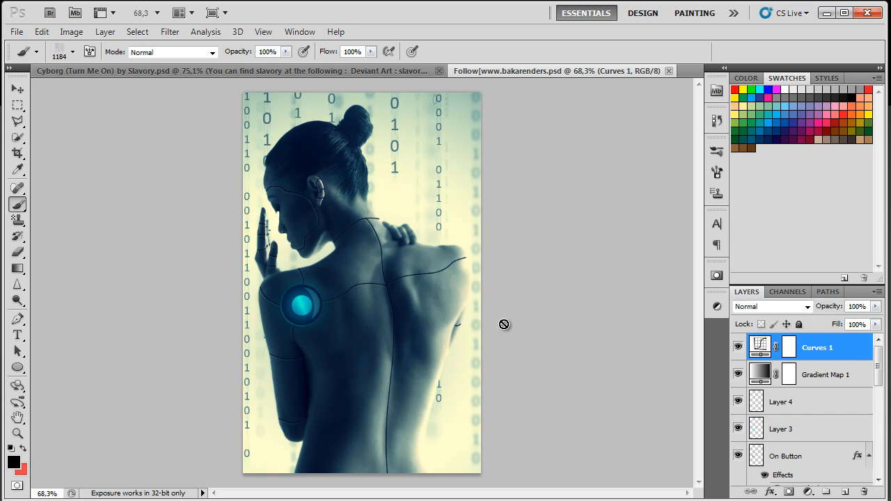
# On a new layer above Curves 1, draw a pointed-oval path over the lower spine line and fill it with black.
pyautogui.click(18, 432)
pyautogui.click(339, 51)
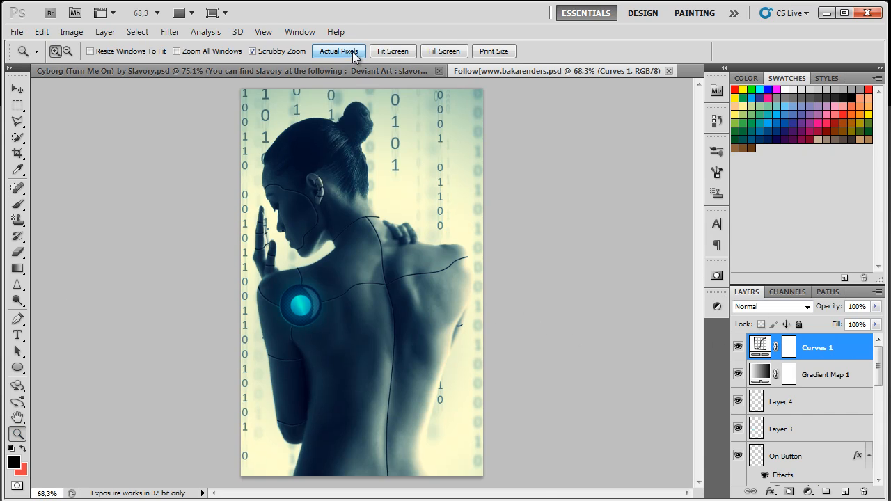
pyautogui.moveTo(416, 192); pyautogui.dragTo(414, 166)
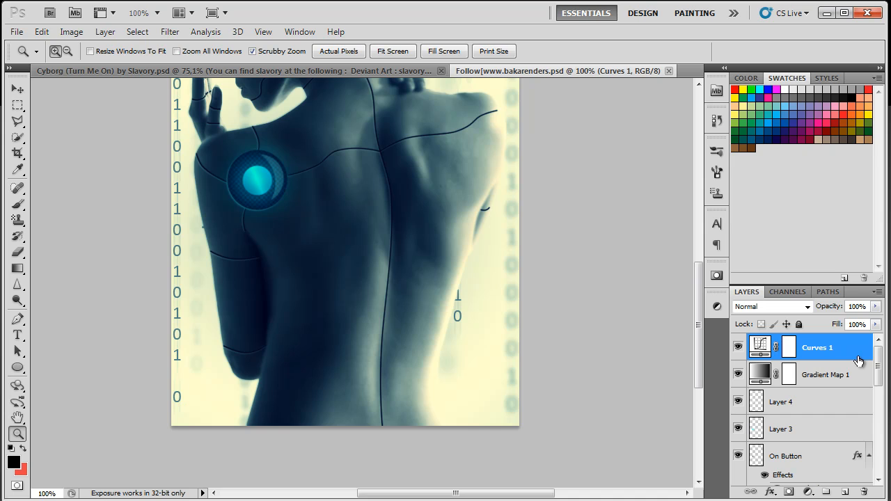
pyautogui.click(845, 491)
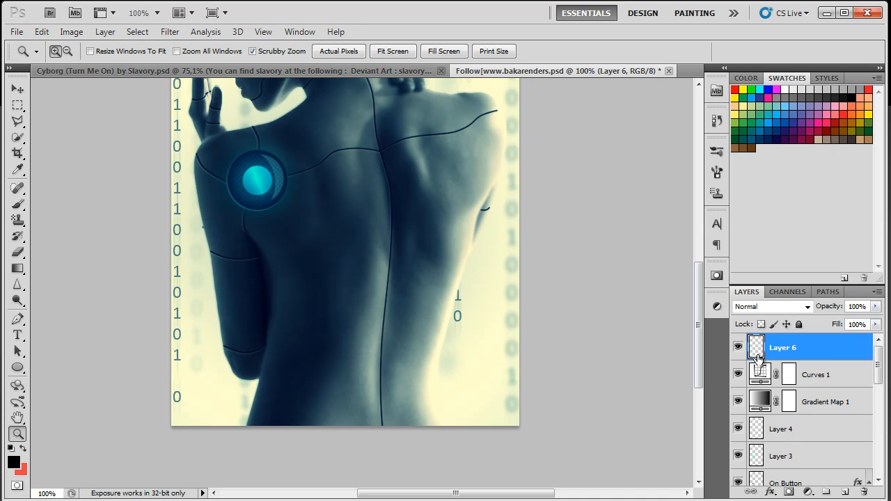
pyautogui.click(17, 319)
pyautogui.click(382, 329)
pyautogui.moveTo(359, 366)
pyautogui.mouseDown()
pyautogui.moveTo(359, 382)
pyautogui.moveTo(401, 347)
pyautogui.moveTo(347, 370)
pyautogui.mouseUp()
pyautogui.click(381, 397)
pyautogui.click(383, 330)
pyautogui.rightClick(385, 363)
pyautogui.click(426, 444)
pyautogui.click(544, 169)
# Rename the new shape layer as Back Things.
pyautogui.doubleClick(789, 345)
pyautogui.write('Back Things')
pyautogui.press('Return')
# Duplicate the Back Things shape into three smaller copies, placing two to its left and one to its right across the lower back.
pyautogui.hotkey('ctrl', 'j')
pyautogui.press('v')
pyautogui.hotkey('ctrl', 't')
pyautogui.moveTo(358, 329); pyautogui.dragTo(417, 369)
pyautogui.press('Return')
pyautogui.hotkey('ctrl', 'j')
pyautogui.hotkey('ctrl', 'j')
# Find the Booster layer and copy its layer style.
pyautogui.scroll(-6, 828, 369)
pyautogui.click(828, 351)
pyautogui.scroll(-2, 821, 371)
pyautogui.click(833, 376)
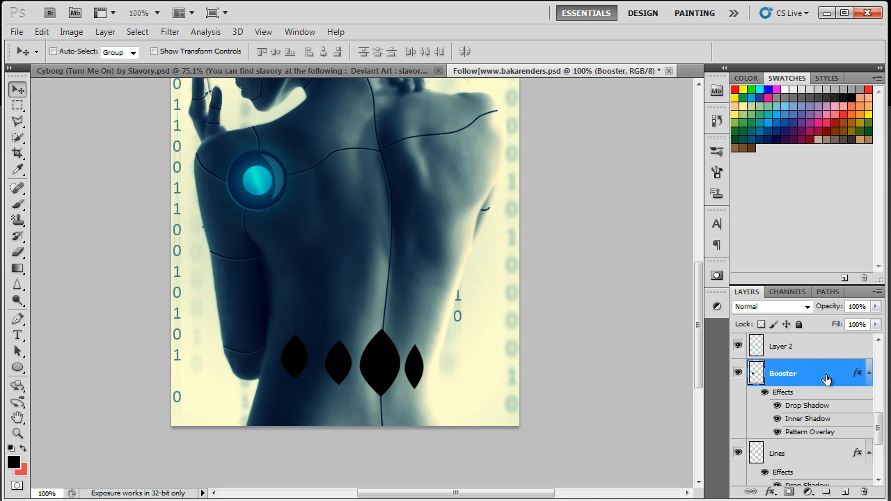
pyautogui.click(739, 373)
pyautogui.click(739, 374)
pyautogui.rightClick(824, 387)
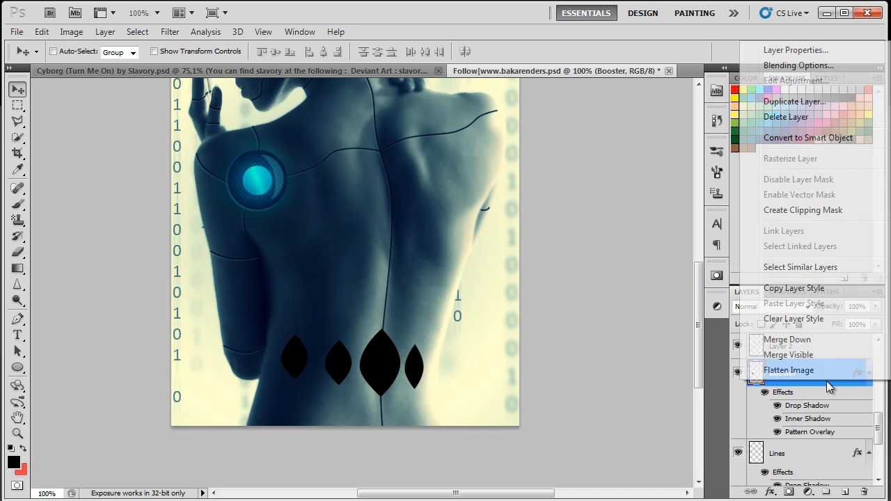
pyautogui.click(813, 288)
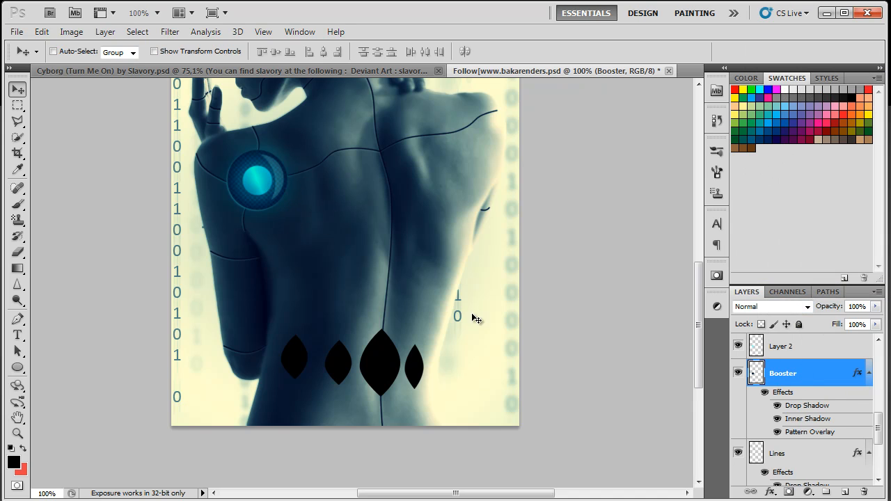
# Paste the Booster layer style onto the Back Things layer and inspect the central shape up close.
pyautogui.scroll(10, 815, 369)
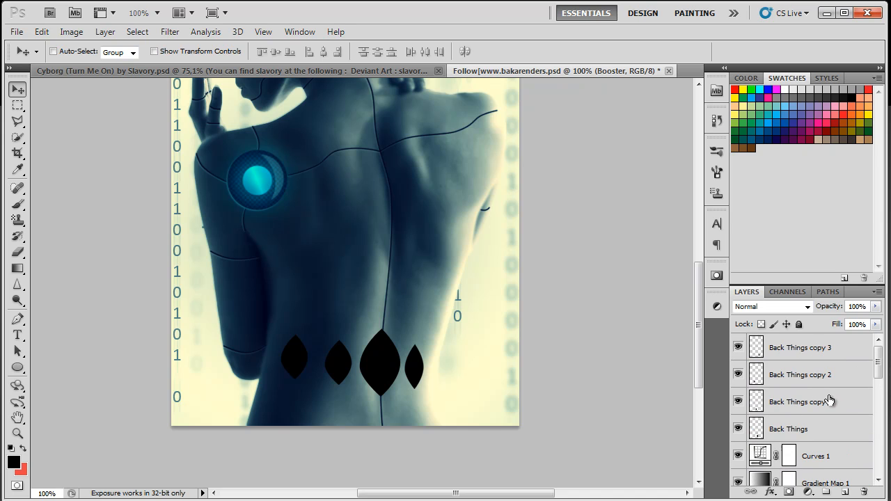
pyautogui.click(800, 431)
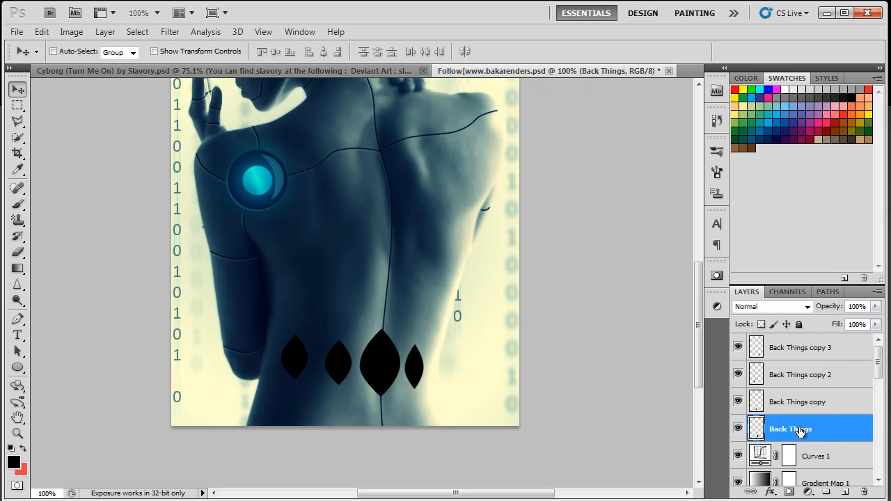
pyautogui.rightClick(834, 433)
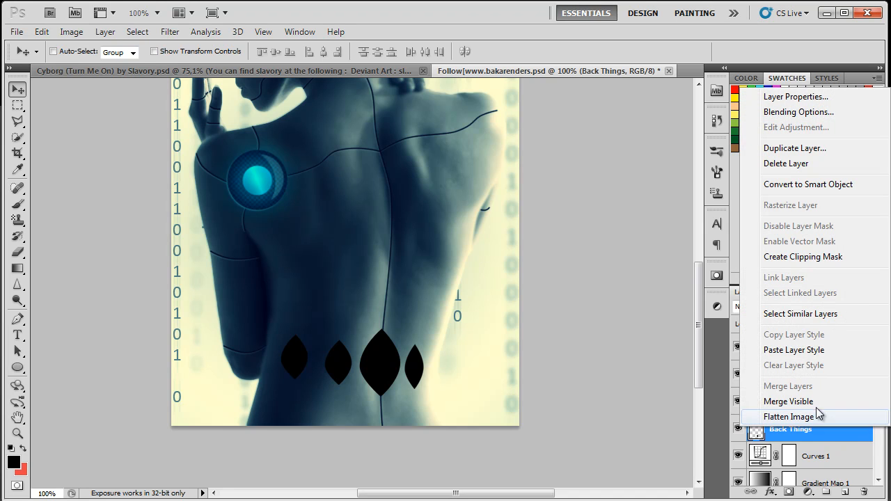
pyautogui.click(815, 350)
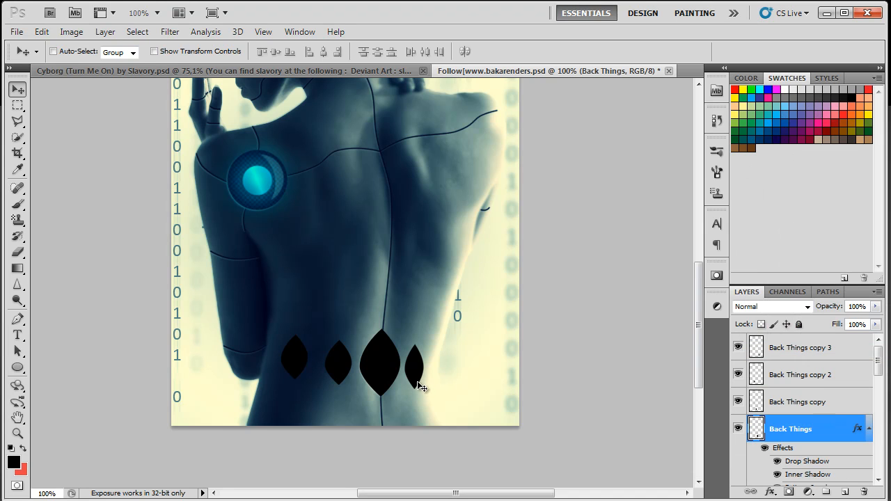
pyautogui.scroll(3, 411, 371)
pyautogui.press('alt')
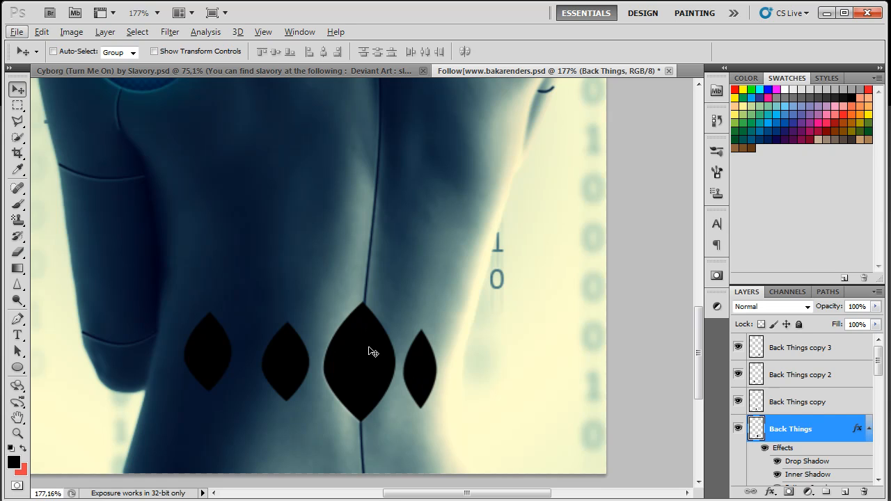
pyautogui.scroll(-2, 370, 352)
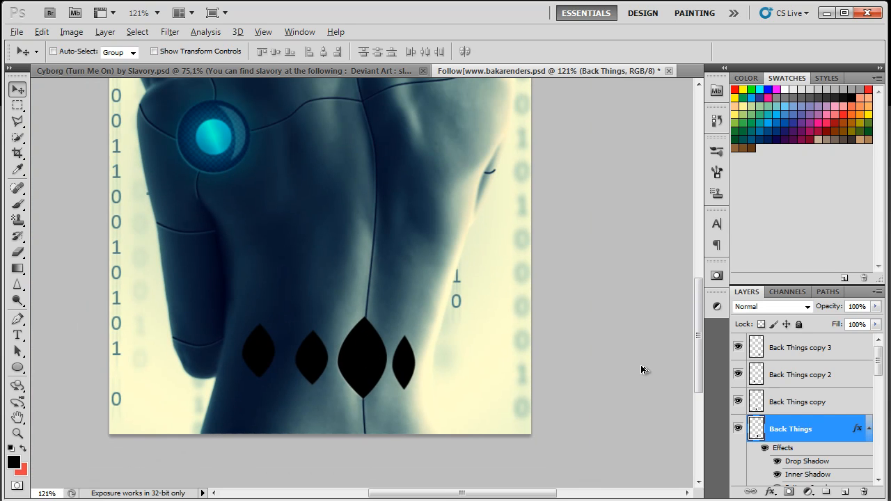
pyautogui.scroll(-1, 641, 370)
# Lock the transparent pixels of the Back Things layer and choose a hard round brush at 236 px.
pyautogui.click(761, 324)
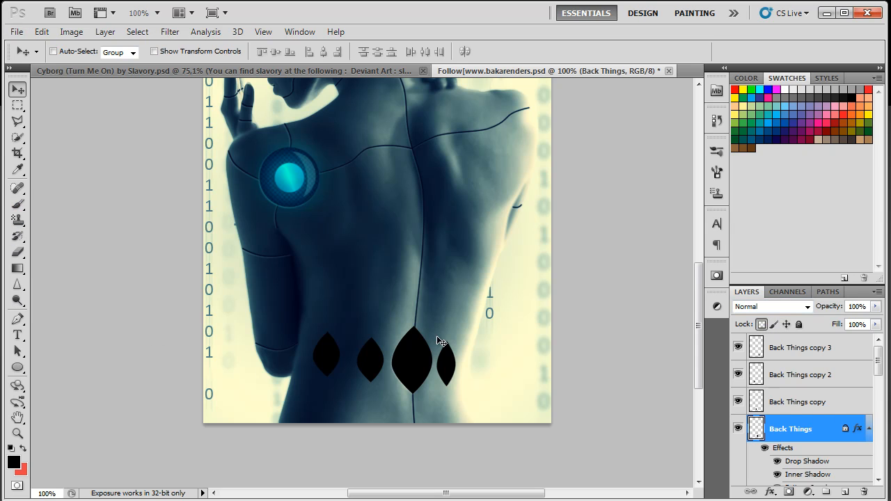
pyautogui.click(761, 325)
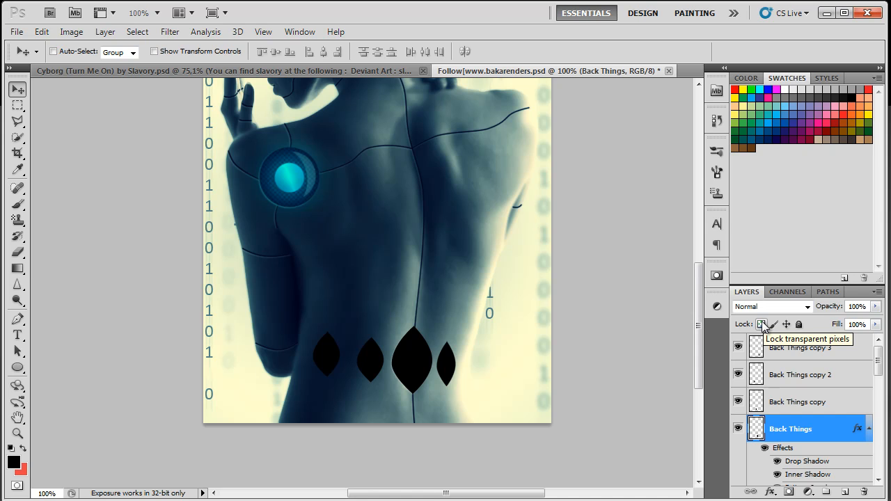
pyautogui.click(761, 324)
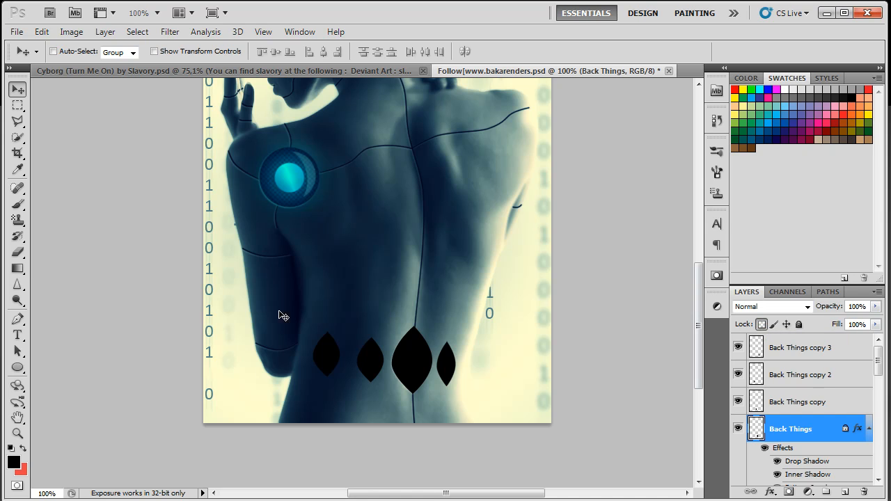
pyautogui.click(17, 204)
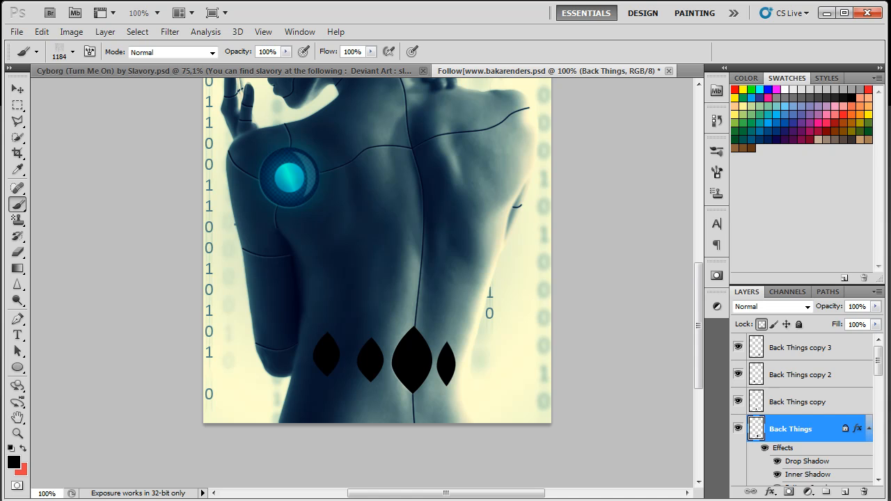
pyautogui.click(73, 52)
pyautogui.scroll(3, 259, 233)
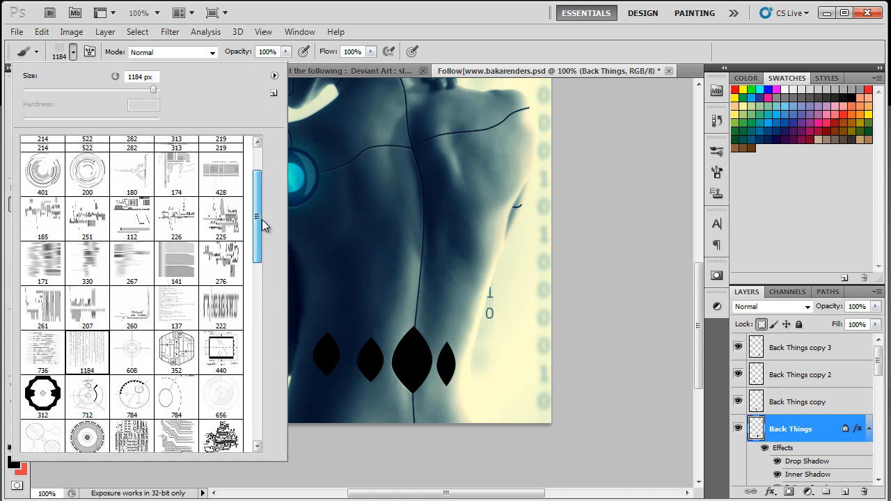
pyautogui.moveTo(258, 237)
pyautogui.mouseDown()
pyautogui.moveTo(272, 359)
pyautogui.moveTo(267, 319)
pyautogui.mouseUp()
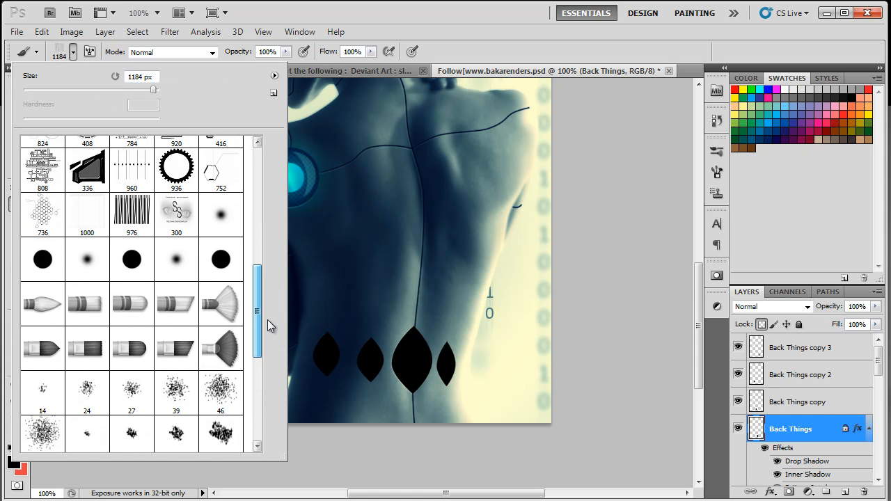
pyautogui.click(43, 259)
pyautogui.click(128, 89)
pyautogui.click(74, 51)
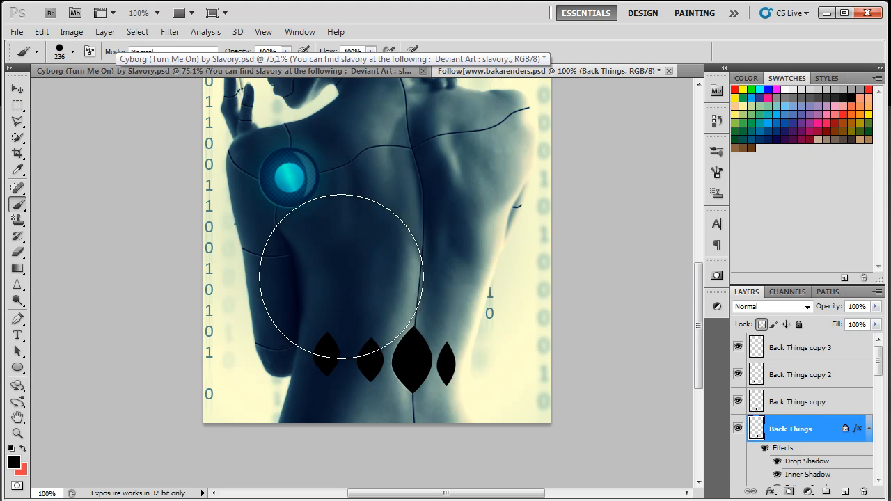
# Sample dark blue from the shoulder button's ring and paint the large central shape on the lower back with it.
pyautogui.keyDown('alt'); pyautogui.click(273, 155); pyautogui.keyUp('alt')
pyautogui.moveTo(274, 155); pyautogui.dragTo(277, 156)
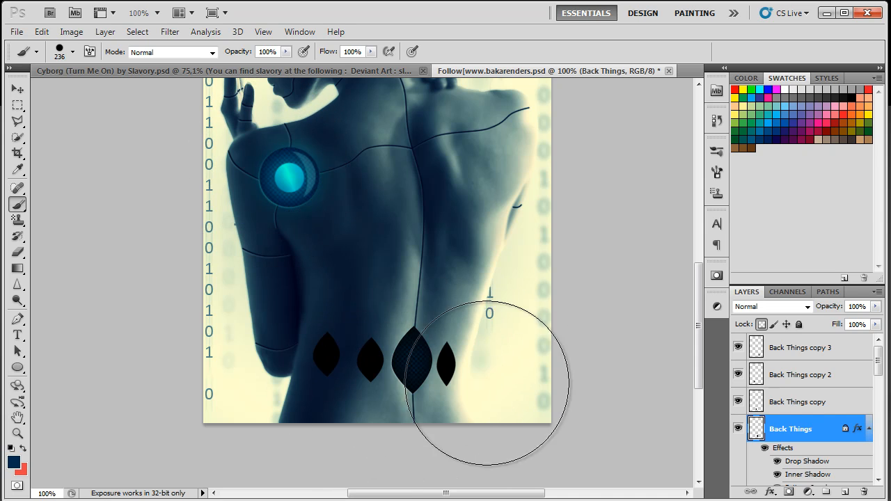
pyautogui.keyDown('alt'); pyautogui.click(276, 174); pyautogui.keyUp('alt')
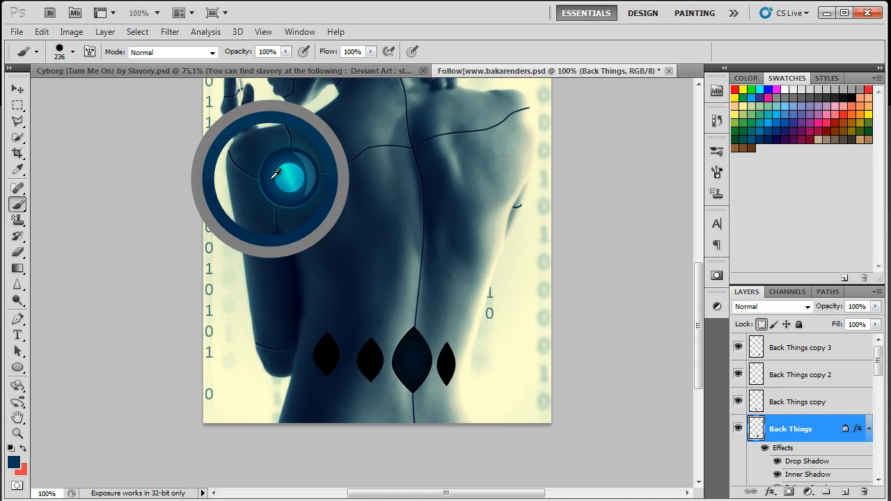
# Lock transparent pixels on Back Things copy, copy 2 and copy 3, and paint their three smaller shapes with the sampled dark blue.
pyautogui.click(804, 404)
pyautogui.click(369, 359)
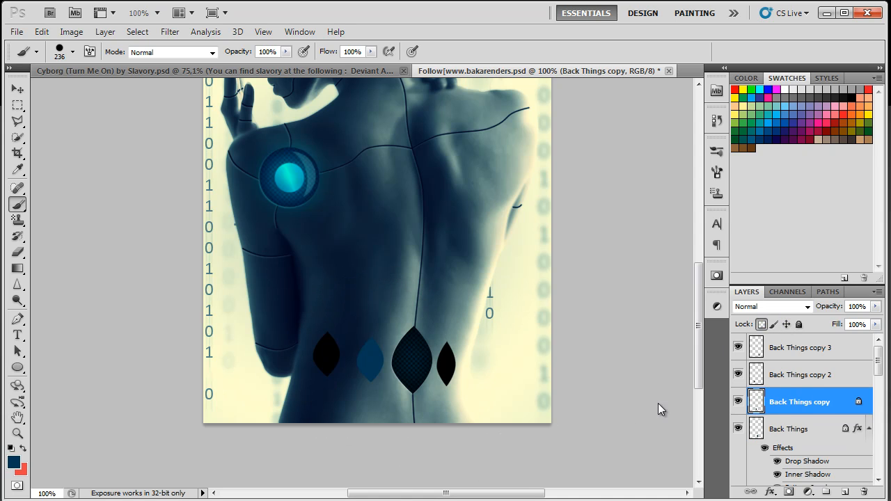
pyautogui.click(790, 375)
pyautogui.click(761, 324)
pyautogui.click(326, 353)
pyautogui.click(782, 346)
pyautogui.click(762, 324)
pyautogui.click(440, 366)
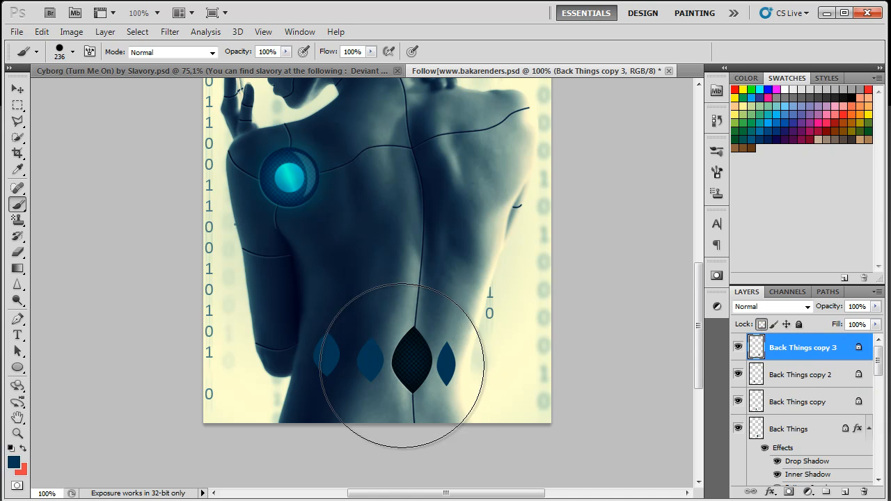
# Paste the Booster layer style onto Back Things copy 3, copy 2 and copy, and save the document.
pyautogui.rightClick(818, 353)
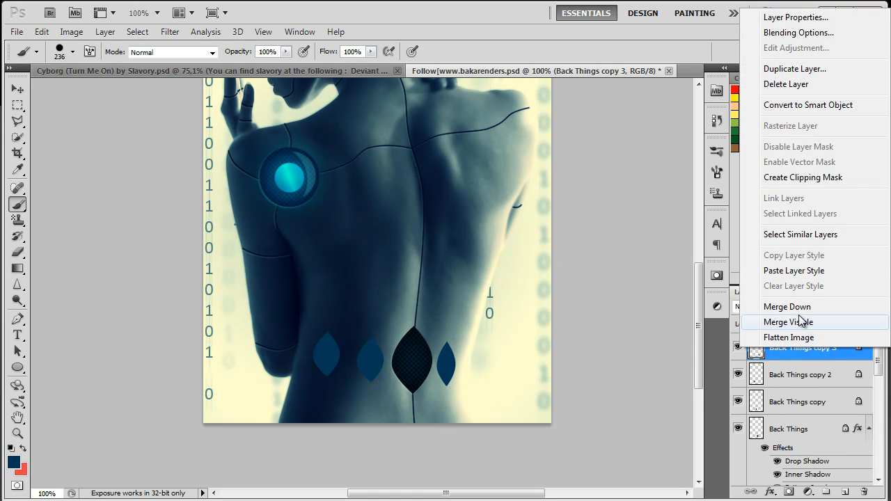
pyautogui.click(795, 270)
pyautogui.click(804, 429)
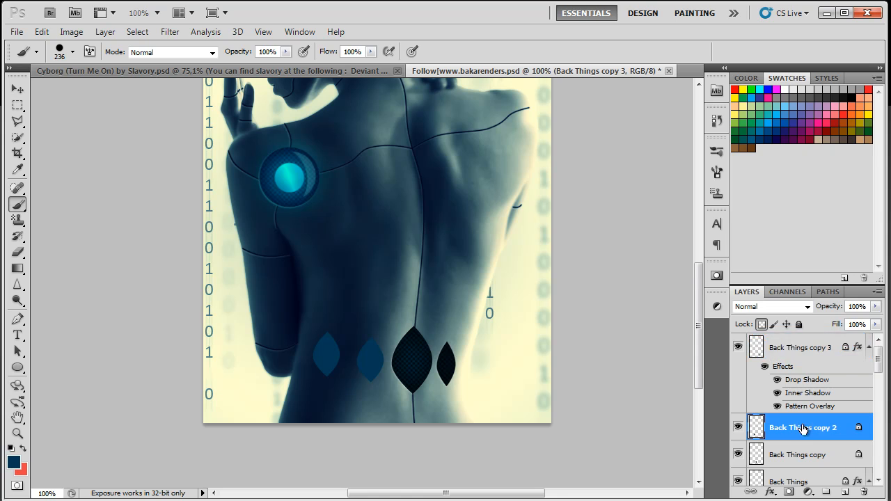
pyautogui.rightClick(804, 428)
pyautogui.click(809, 345)
pyautogui.scroll(-3, 800, 446)
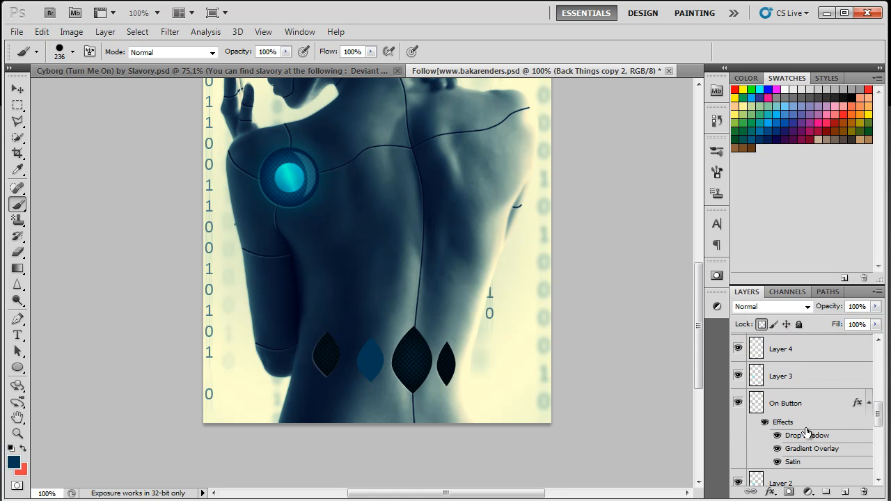
pyautogui.scroll(3, 801, 392)
pyautogui.scroll(2, 804, 393)
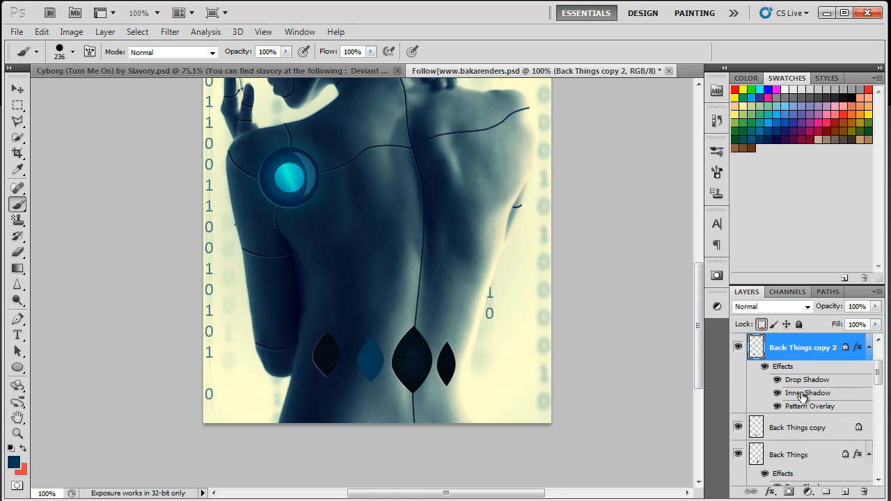
pyautogui.click(780, 427)
pyautogui.rightClick(782, 428)
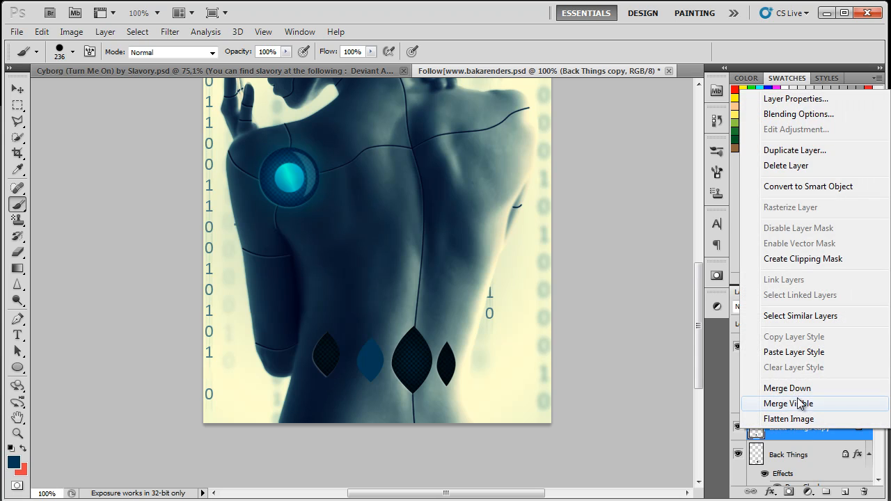
pyautogui.click(807, 352)
pyautogui.hotkey('ctrl', 's')
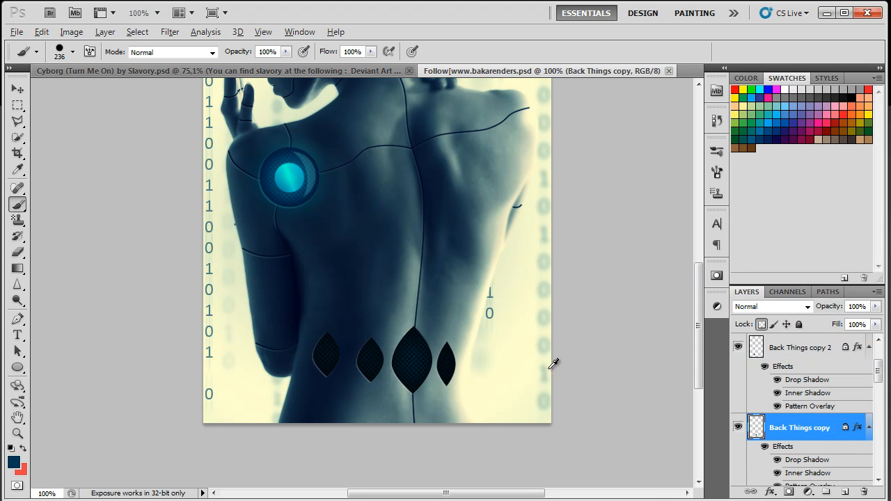
# Collapse the effects lists of Back Things and its three copies in the layer stack.
pyautogui.scroll(1, 475, 370)
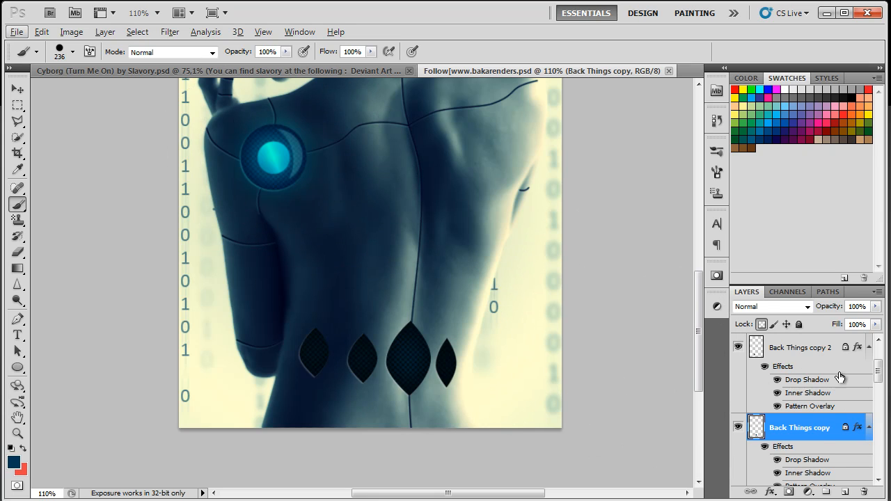
pyautogui.click(868, 346)
pyautogui.click(868, 375)
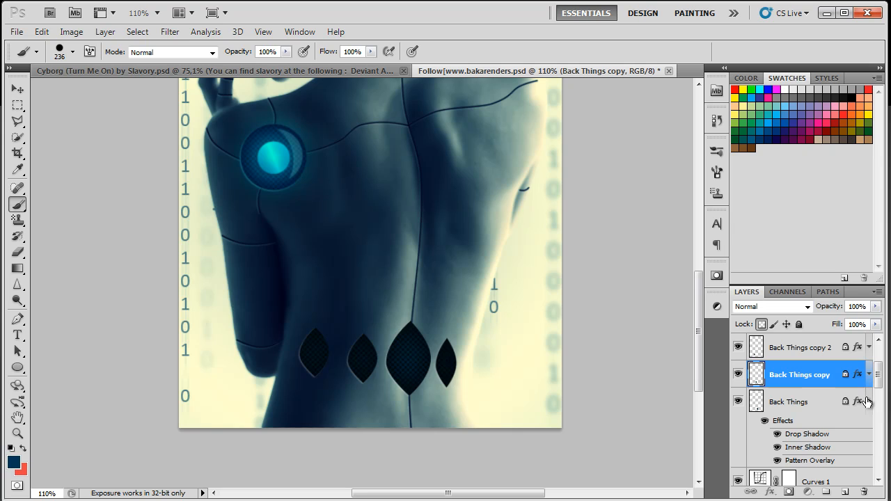
pyautogui.click(867, 402)
pyautogui.scroll(3, 868, 389)
pyautogui.click(870, 349)
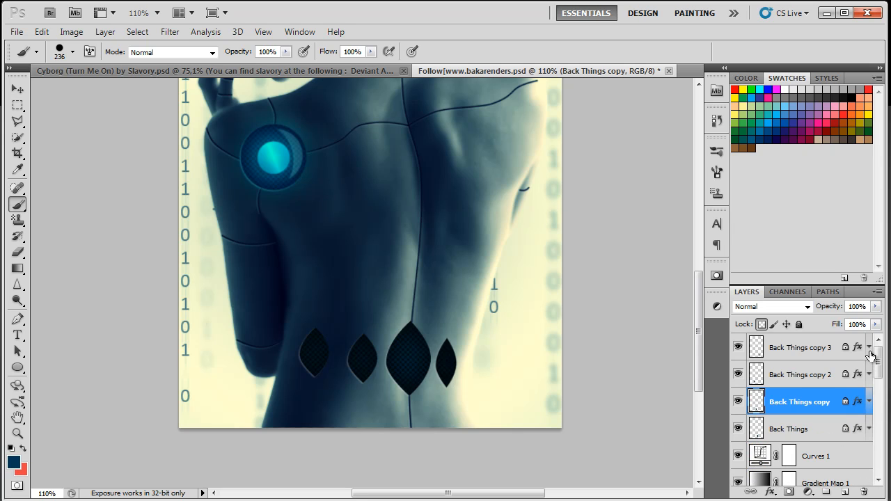
# Select Back Things and its three copies together and move them below the adjustment layers, directly above Layer 4.
pyautogui.click(812, 348)
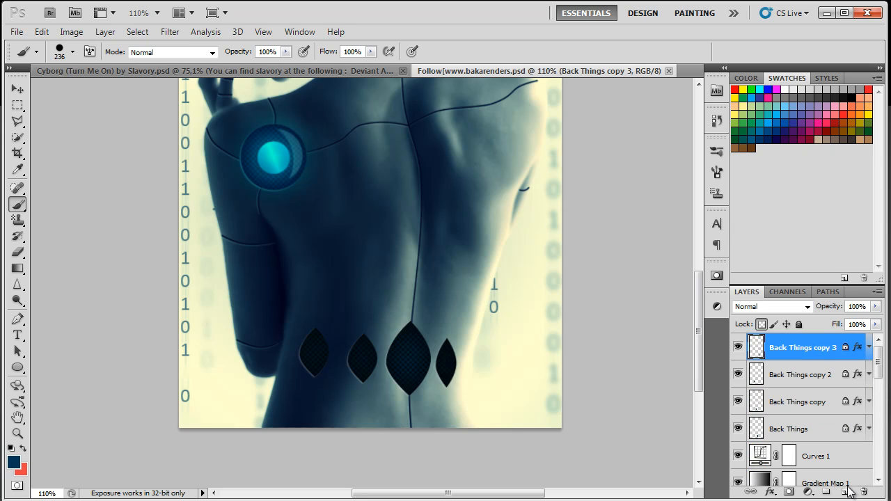
pyautogui.keyDown('shift'); pyautogui.click(813, 376); pyautogui.keyUp('shift')
pyautogui.keyDown('shift'); pyautogui.click(810, 433); pyautogui.keyUp('shift')
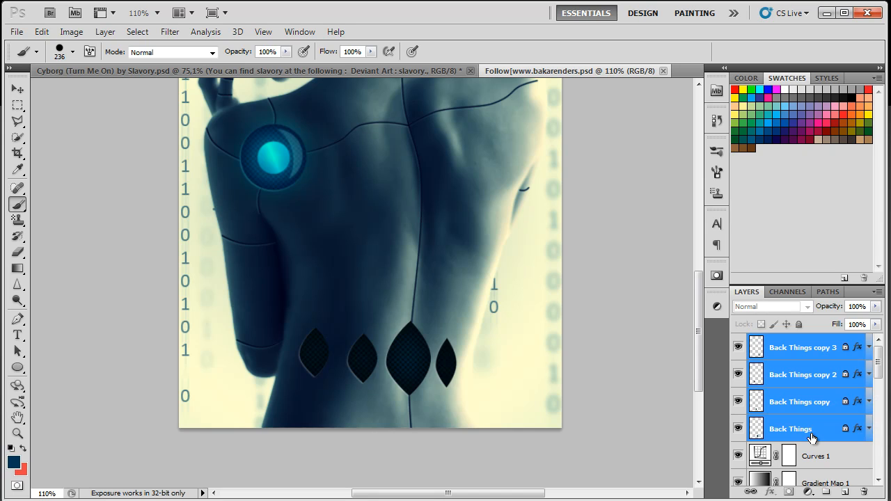
pyautogui.scroll(-2, 774, 393)
pyautogui.moveTo(788, 355); pyautogui.dragTo(798, 419)
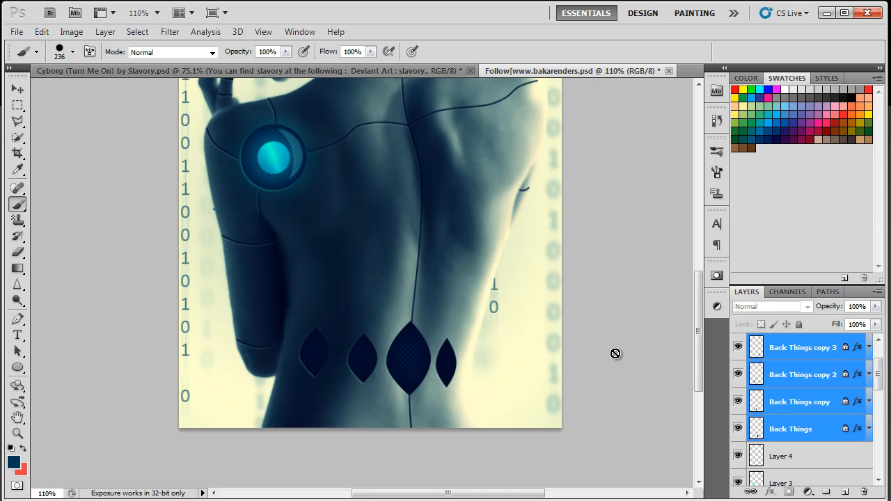
# Add a new layer above Back Things copy 3 and set the brush to 0% hardness and 92 px.
pyautogui.click(802, 347)
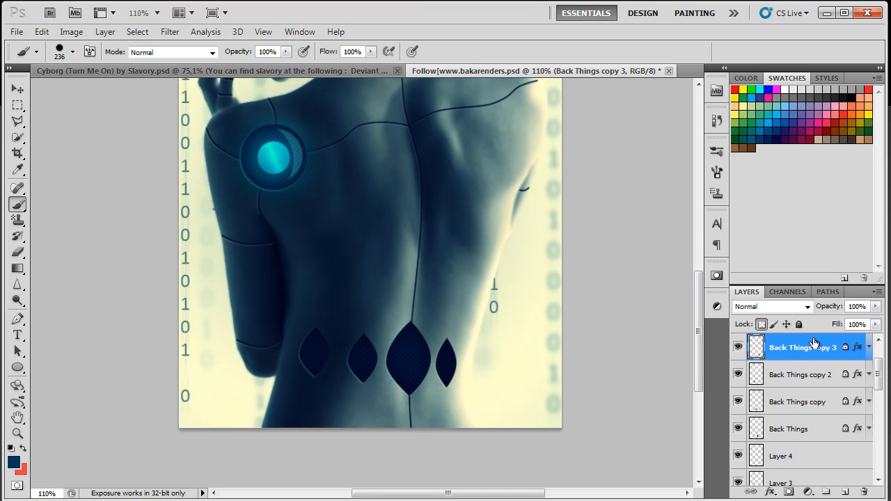
pyautogui.click(845, 492)
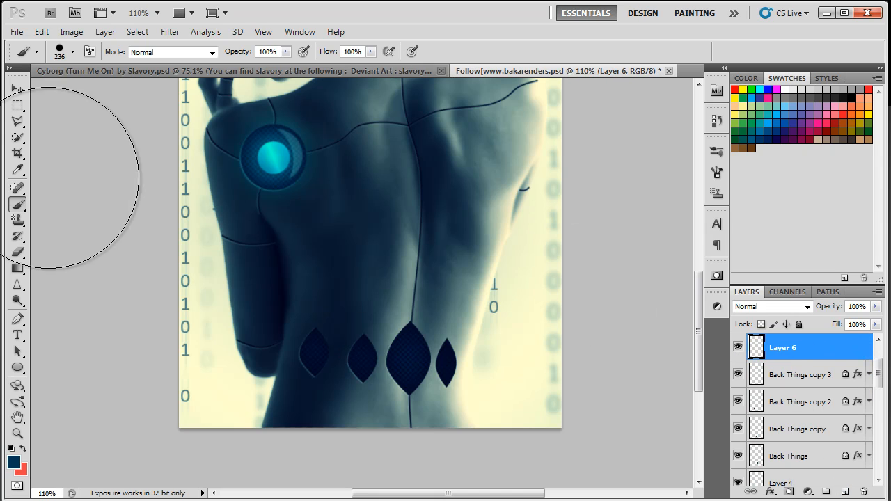
pyautogui.click(72, 52)
pyautogui.moveTo(110, 119); pyautogui.dragTo(28, 116)
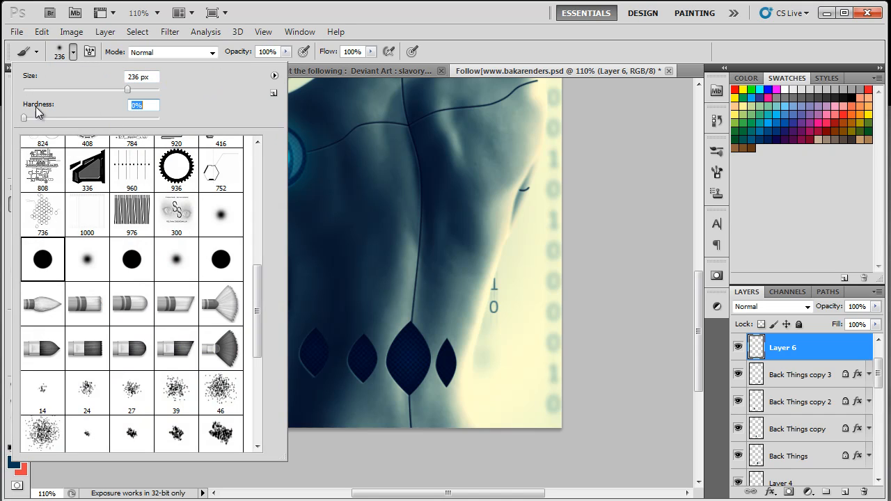
pyautogui.moveTo(84, 94); pyautogui.dragTo(89, 93)
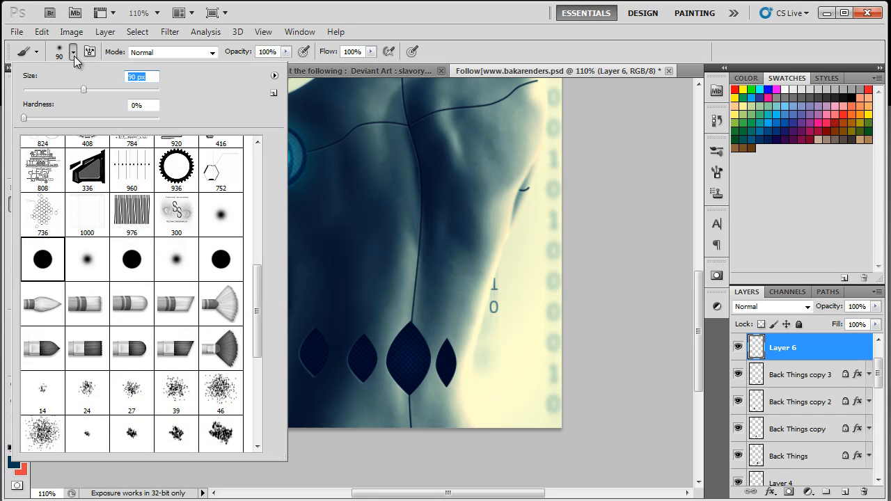
pyautogui.click(73, 53)
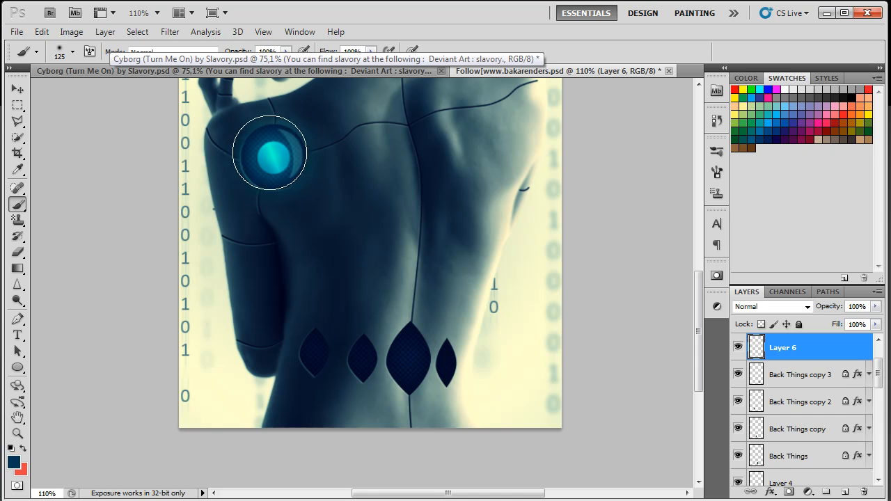
pyautogui.click(73, 52)
pyautogui.moveTo(95, 92); pyautogui.dragTo(86, 93)
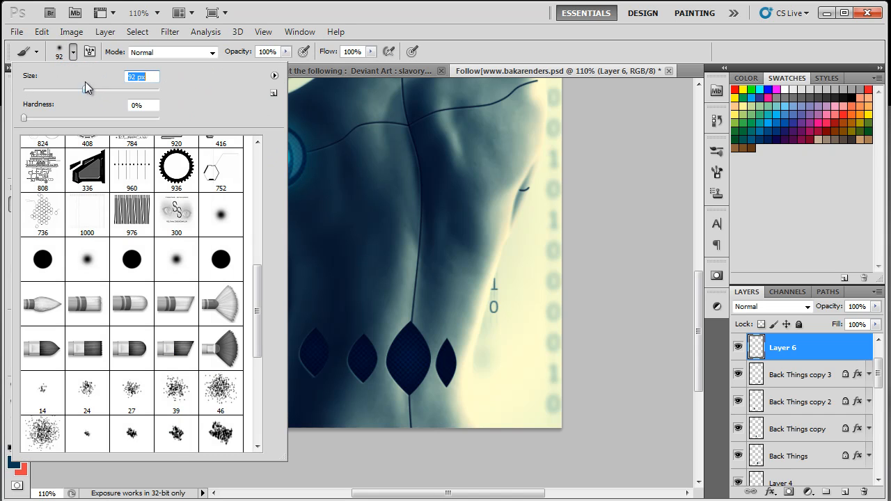
# Dab a soft cyan glow on each of the four lower-back shapes.
pyautogui.click(73, 53)
pyautogui.click(758, 91)
pyautogui.click(409, 358)
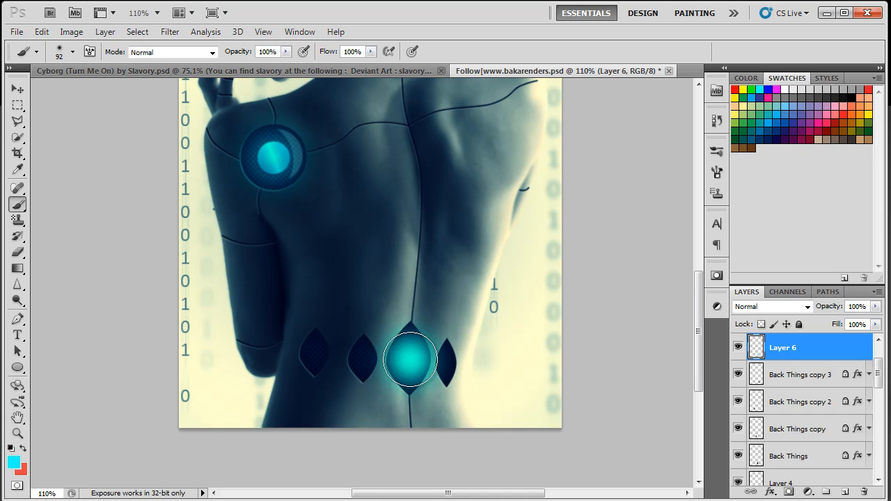
pyautogui.click(361, 358)
pyautogui.click(316, 356)
pyautogui.click(447, 363)
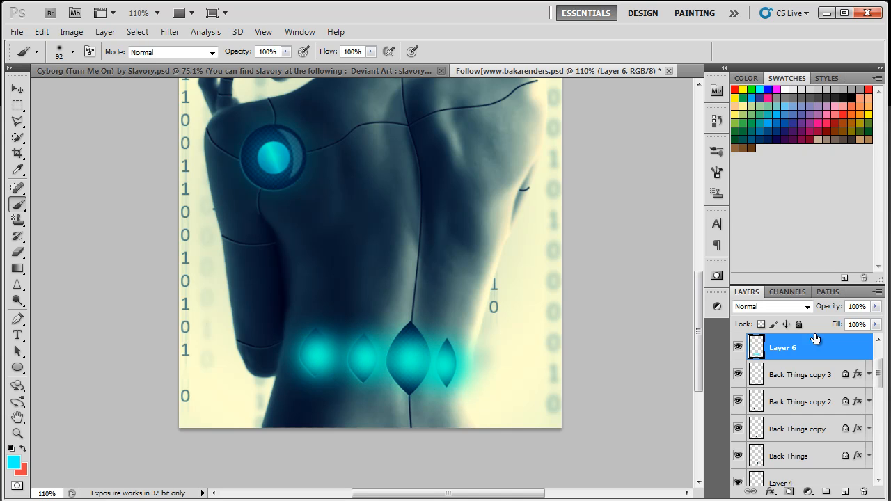
# Set Layer 6 to Overlay blending and lower its opacity.
pyautogui.click(807, 307)
pyautogui.click(779, 485)
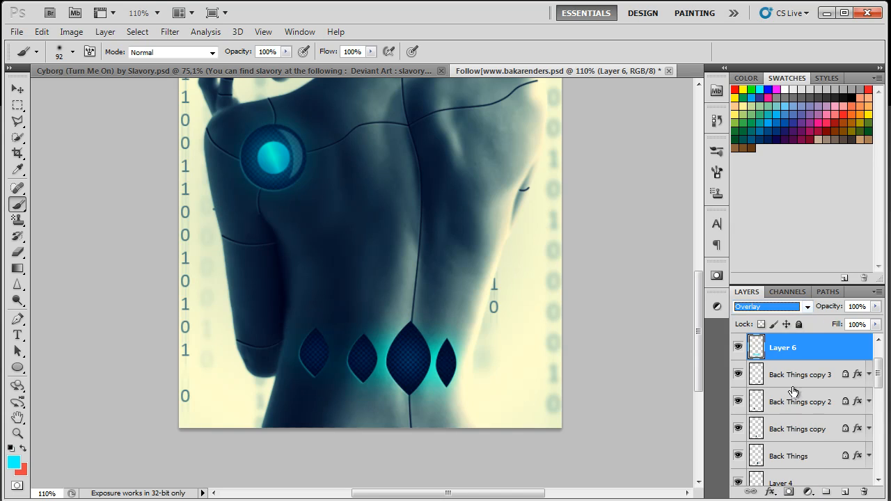
pyautogui.moveTo(828, 307); pyautogui.dragTo(779, 311)
# On a new layer, dab a cyan glow on the large central shape and smaller 62 px glows on the other three shapes.
pyautogui.click(844, 492)
pyautogui.click(410, 360)
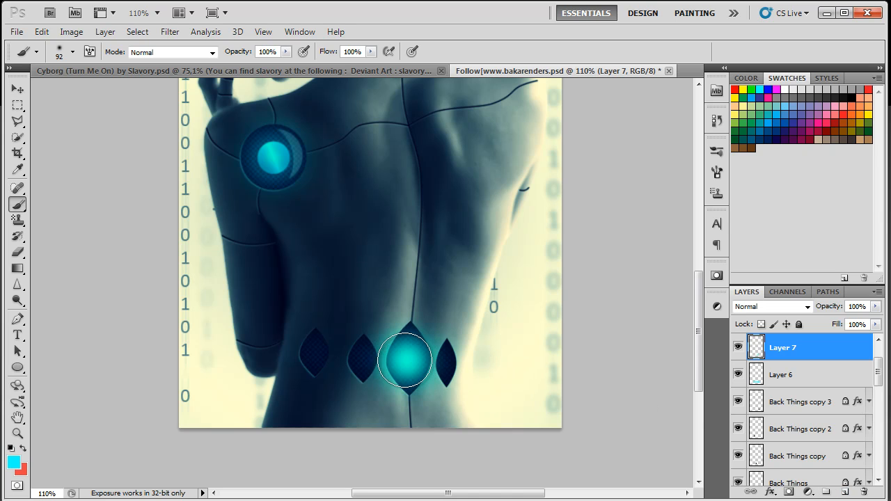
pyautogui.click(72, 52)
pyautogui.click(66, 90)
pyautogui.click(75, 51)
pyautogui.click(362, 359)
pyautogui.click(314, 352)
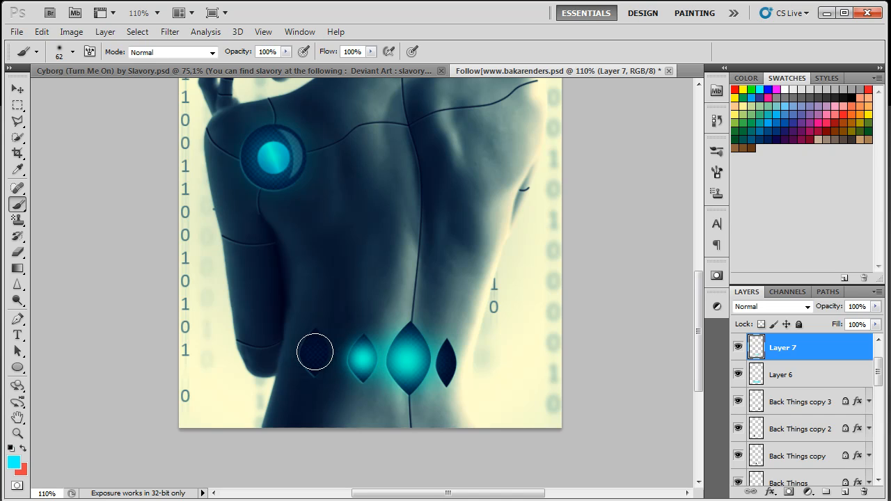
pyautogui.click(446, 363)
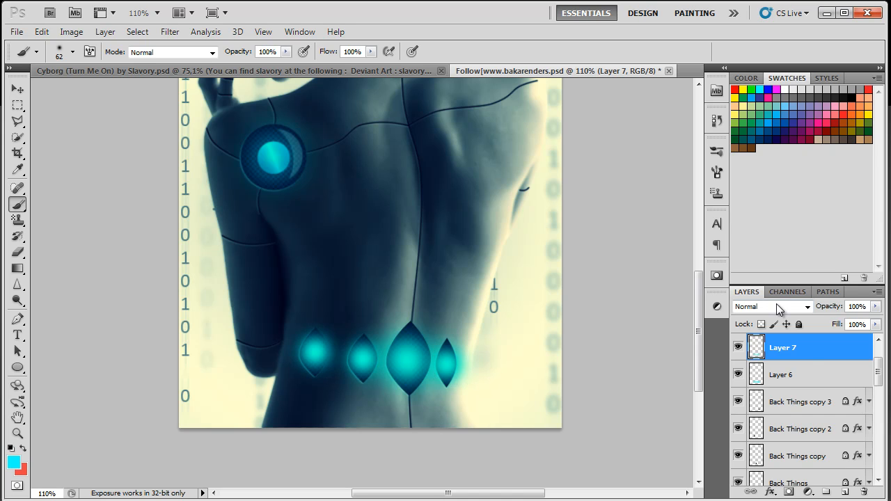
# Set Layer 7 to Screen blending at 22% opacity and save the document.
pyautogui.click(782, 307)
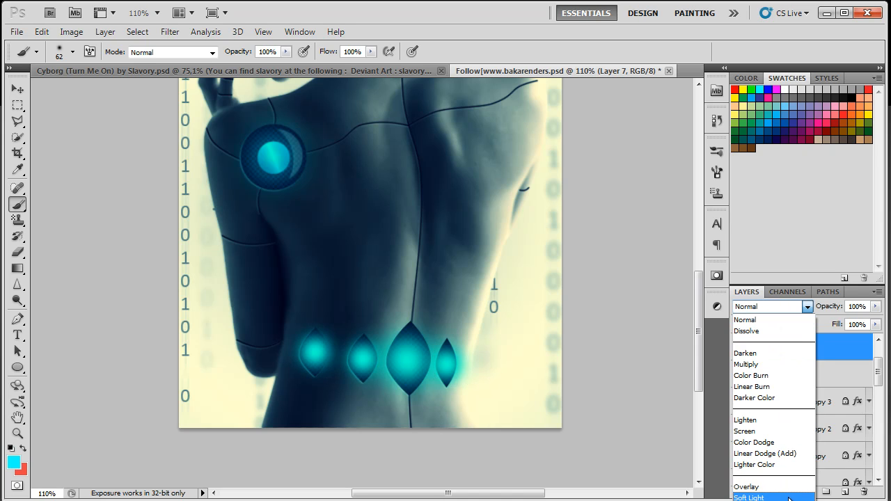
pyautogui.click(776, 429)
pyautogui.moveTo(827, 306); pyautogui.dragTo(772, 309)
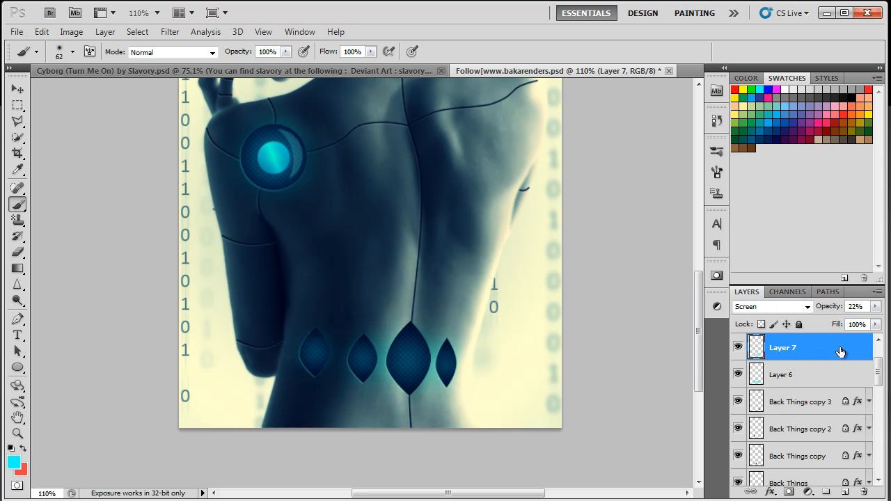
pyautogui.hotkey('ctrl', 's')
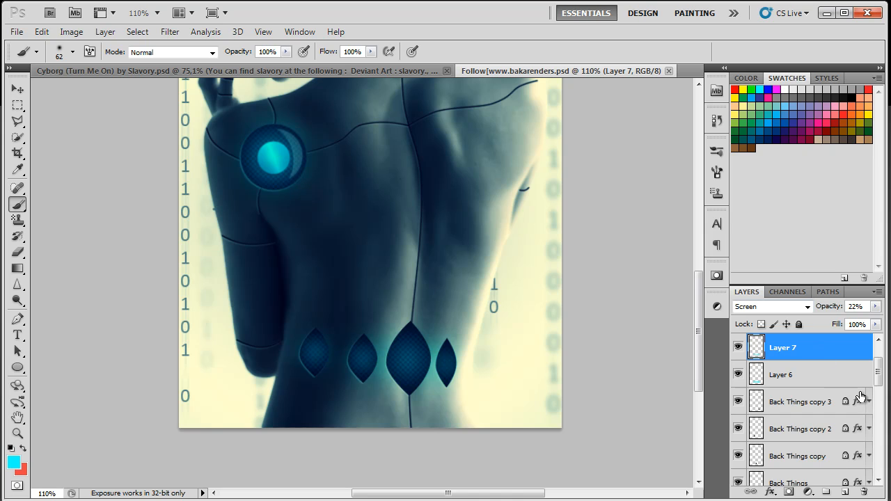
# Look through the shoulder button's layers for its highlight, switching Layer 2's visibility off and on to check its content.
pyautogui.scroll(-6, 863, 394)
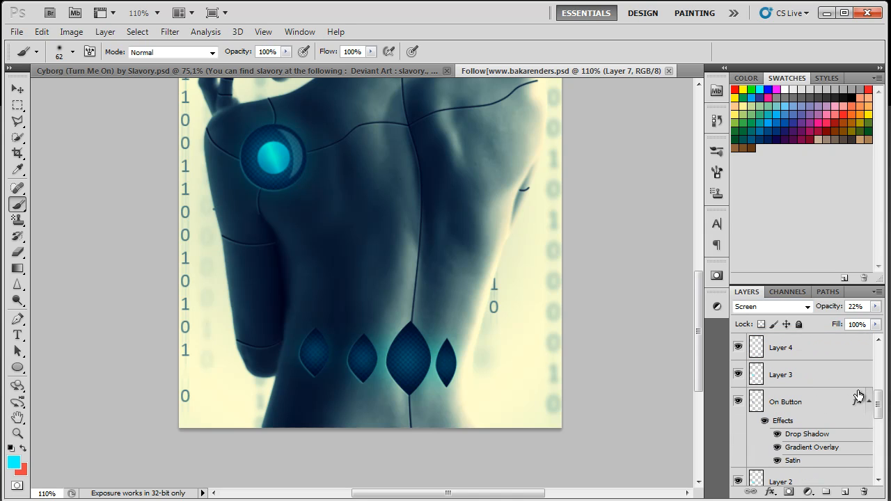
pyautogui.scroll(-3, 781, 402)
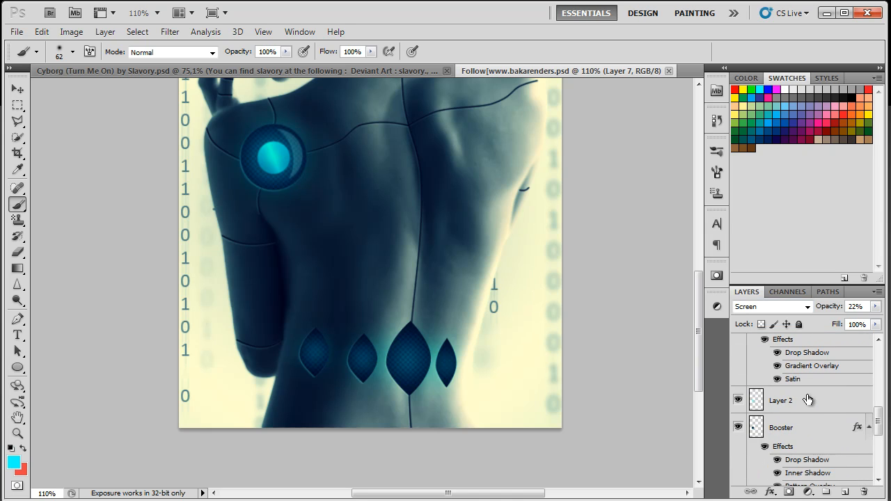
pyautogui.scroll(-2, 804, 400)
pyautogui.click(807, 350)
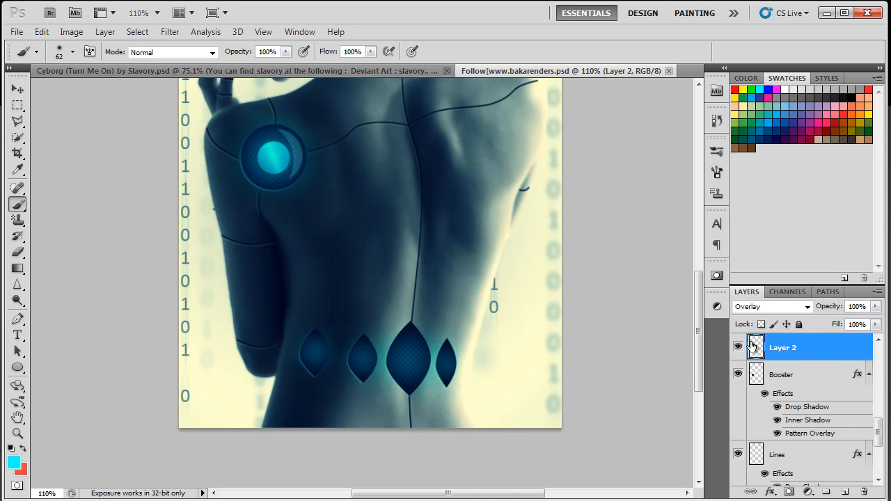
pyautogui.click(737, 347)
pyautogui.click(737, 348)
pyautogui.scroll(-3, 787, 364)
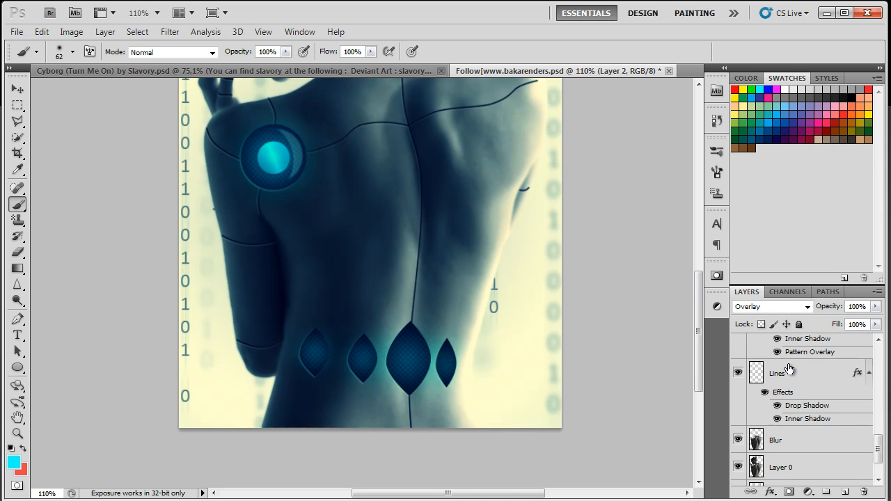
pyautogui.scroll(8, 750, 376)
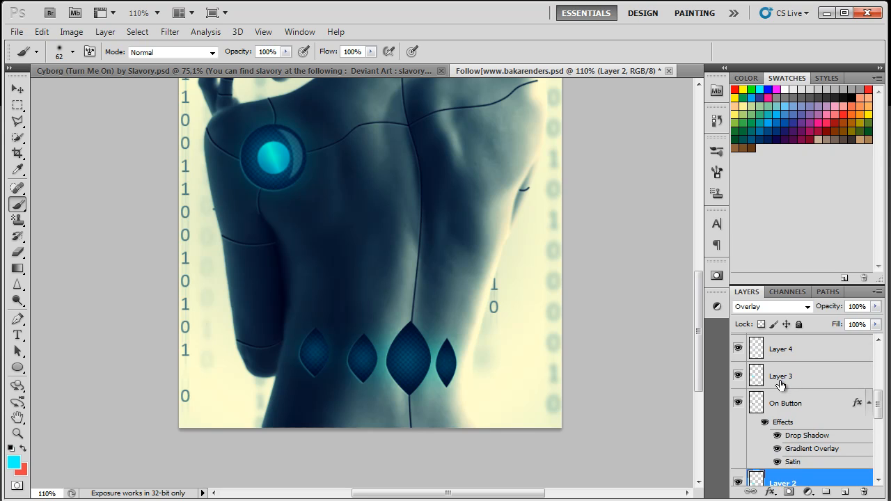
# Duplicate the shoulder button's highlight, Layer 4, above Back Things copy 3 and move the copy onto the large central lower-back shape.
pyautogui.click(799, 377)
pyautogui.scroll(1, 818, 393)
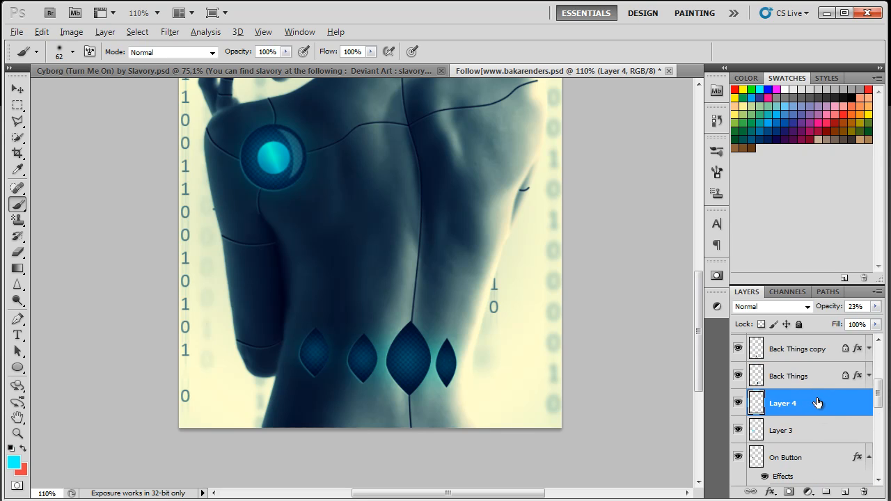
pyautogui.scroll(2, 816, 403)
pyautogui.moveTo(822, 348)
pyautogui.mouseDown()
pyautogui.moveTo(814, 387)
pyautogui.moveTo(821, 343)
pyautogui.moveTo(821, 362)
pyautogui.mouseUp()
pyautogui.hotkey('ctrl', 'z')
pyautogui.scroll(-2, 821, 432)
pyautogui.click(740, 376)
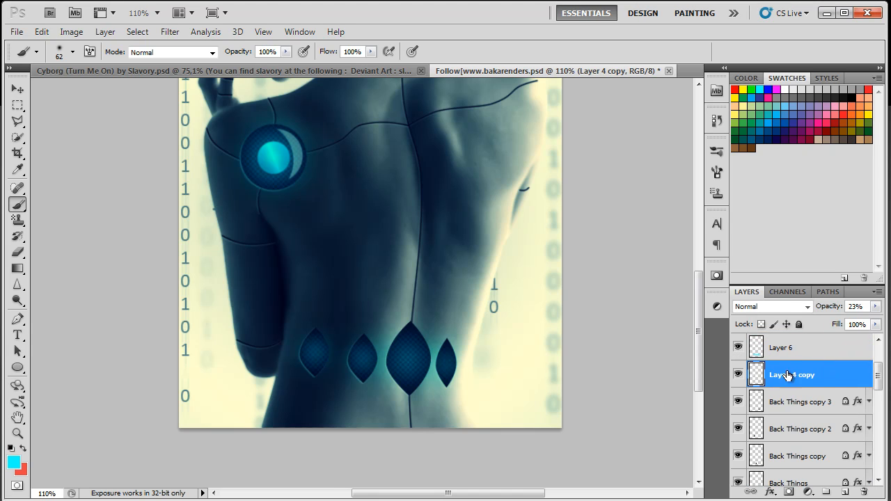
pyautogui.moveTo(312, 173); pyautogui.dragTo(437, 376)
# Erase the inner part of the central shape's highlight with a 79 px eraser at 100% hardness, leaving a narrow crescent.
pyautogui.click(18, 252)
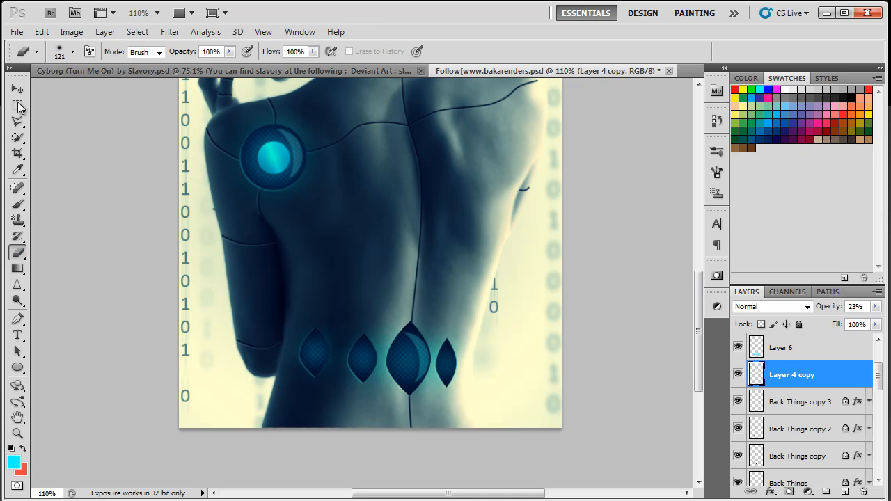
pyautogui.click(73, 52)
pyautogui.moveTo(71, 112); pyautogui.dragTo(199, 124)
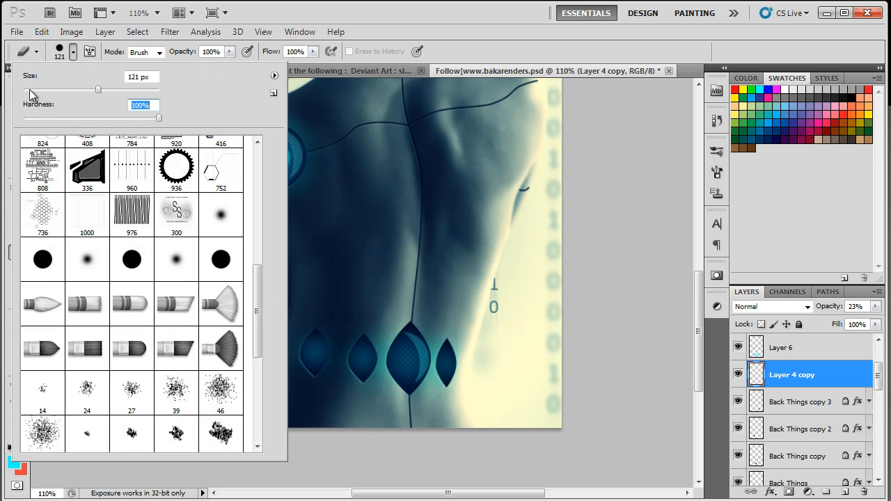
pyautogui.click(79, 89)
pyautogui.click(73, 52)
pyautogui.click(390, 353)
pyautogui.moveTo(390, 354)
pyautogui.mouseDown()
pyautogui.moveTo(384, 364)
pyautogui.moveTo(397, 350)
pyautogui.moveTo(394, 358)
pyautogui.mouseUp()
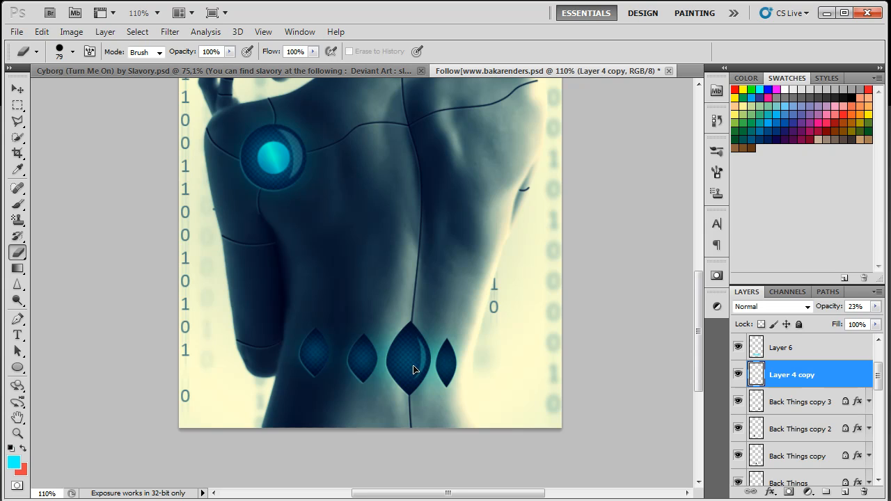
# Place a duplicate of the crescent highlight on the small shape just left of the central one and trim it with the eraser.
pyautogui.hotkey('ctrl', 'j')
pyautogui.moveTo(452, 367); pyautogui.dragTo(402, 367)
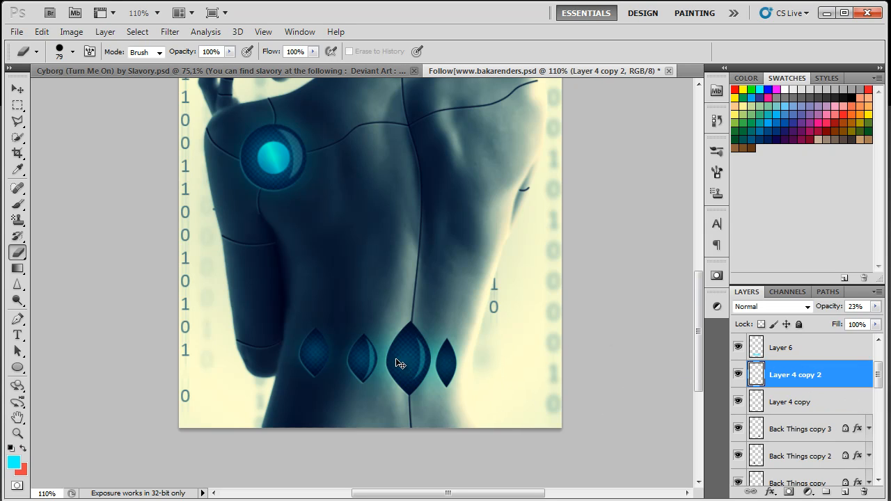
pyautogui.hotkey('ctrl', 't')
pyautogui.press('Return')
pyautogui.press('e')
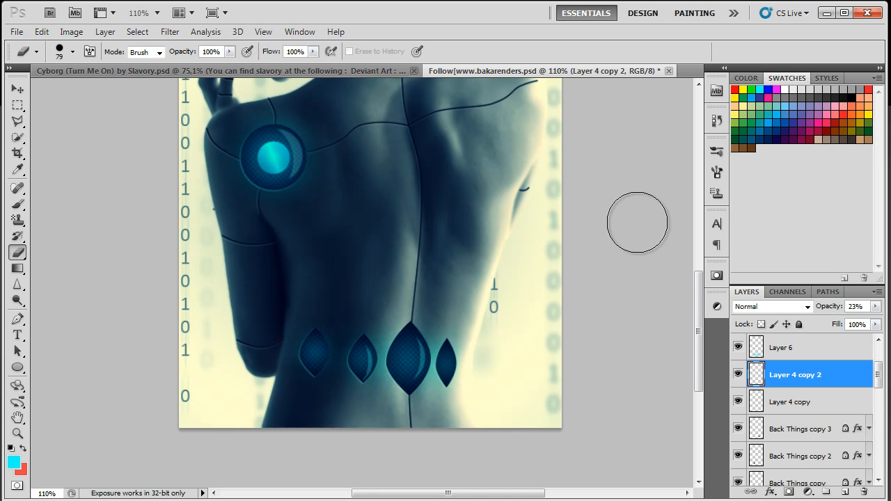
pyautogui.moveTo(375, 380); pyautogui.dragTo(374, 378)
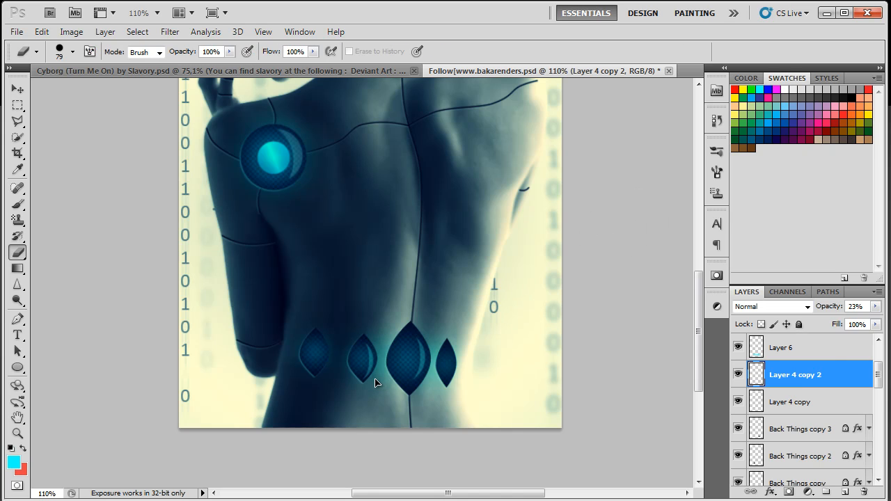
# Duplicate the small crescent highlight twice, placing one copy on the leftmost and one on the rightmost lower-back shape.
pyautogui.moveTo(818, 368); pyautogui.dragTo(819, 362)
pyautogui.moveTo(445, 376); pyautogui.dragTo(403, 364)
pyautogui.moveTo(822, 373); pyautogui.dragTo(821, 361)
pyautogui.moveTo(419, 395); pyautogui.dragTo(550, 407)
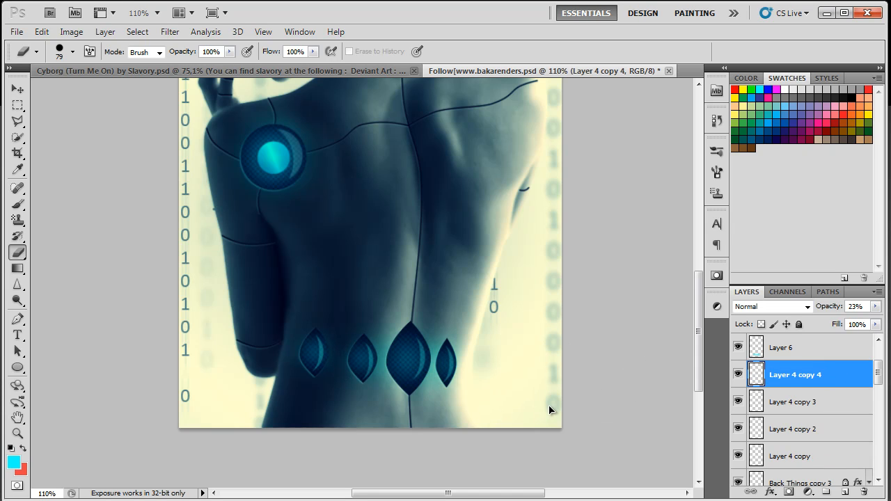
# Merge the highlight layers Layer 4 copy through Layer 4 copy 4, set the merged layer's opacity to 61%, and save the document.
pyautogui.hotkey('ctrl', '0')
pyautogui.hotkey('ctrl', 's')
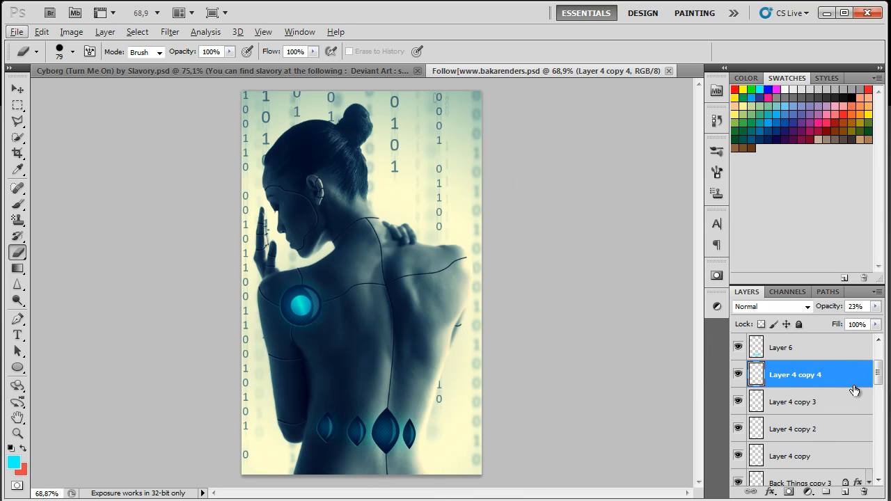
pyautogui.keyDown('ctrl'); pyautogui.click(843, 401); pyautogui.keyUp('ctrl')
pyautogui.keyDown('ctrl'); pyautogui.click(835, 429); pyautogui.keyUp('ctrl')
pyautogui.keyDown('ctrl'); pyautogui.click(837, 453); pyautogui.keyUp('ctrl')
pyautogui.rightClick(837, 453)
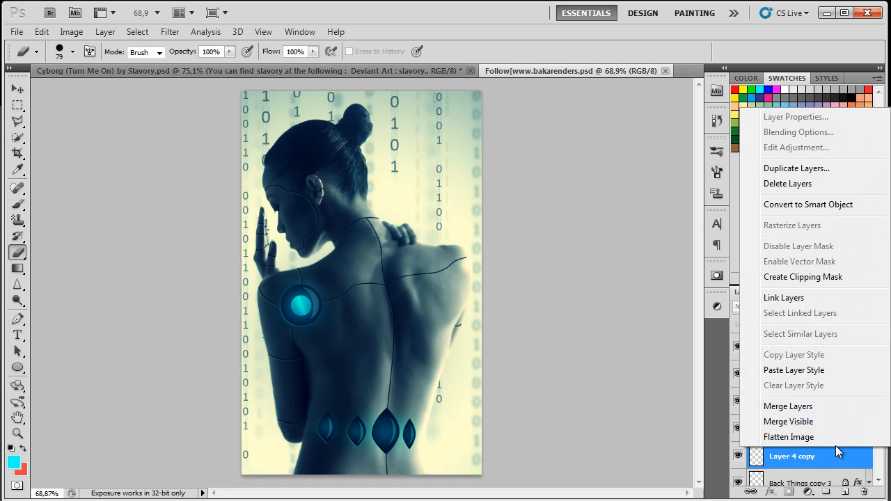
pyautogui.click(825, 412)
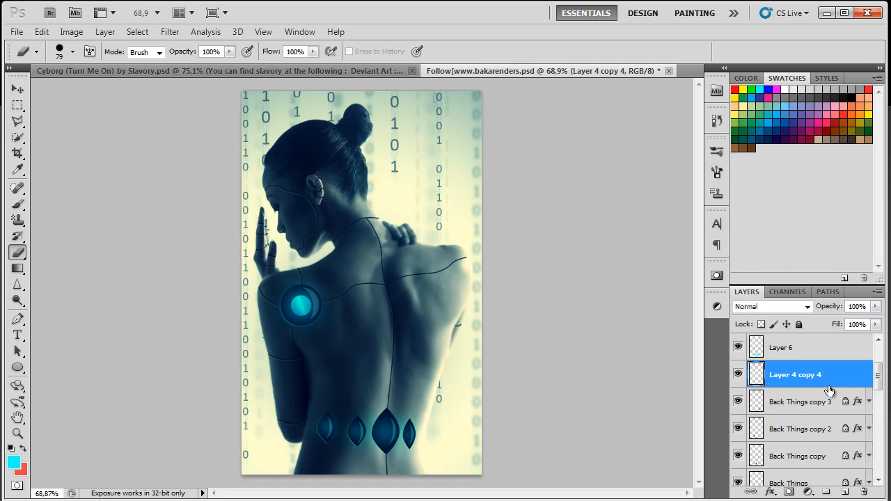
pyautogui.moveTo(830, 312); pyautogui.dragTo(807, 313)
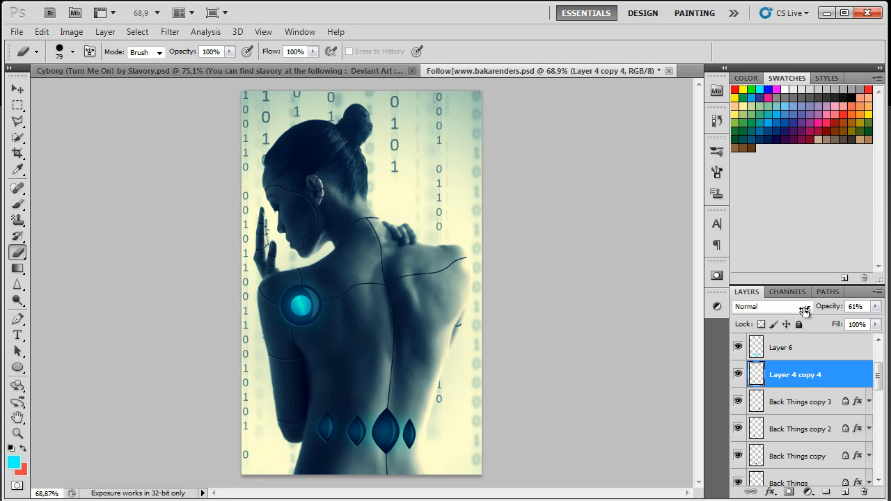
pyautogui.hotkey('ctrl', 's')
# Add a new layer above Curves 1, fill it with the composite using Apply Image, and save the document.
pyautogui.scroll(-4, 414, 362)
pyautogui.scroll(3, 445, 321)
pyautogui.click(16, 435)
pyautogui.click(338, 51)
pyautogui.moveTo(421, 195); pyautogui.dragTo(524, 334)
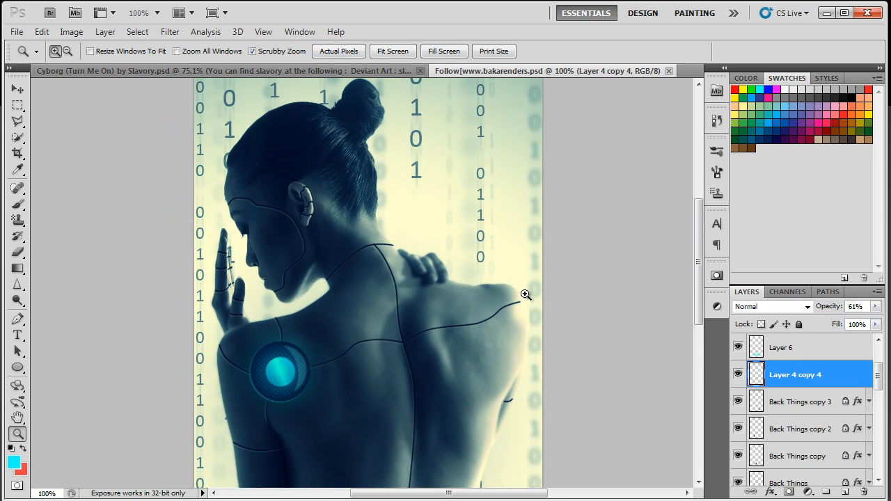
pyautogui.scroll(3, 833, 343)
pyautogui.click(839, 348)
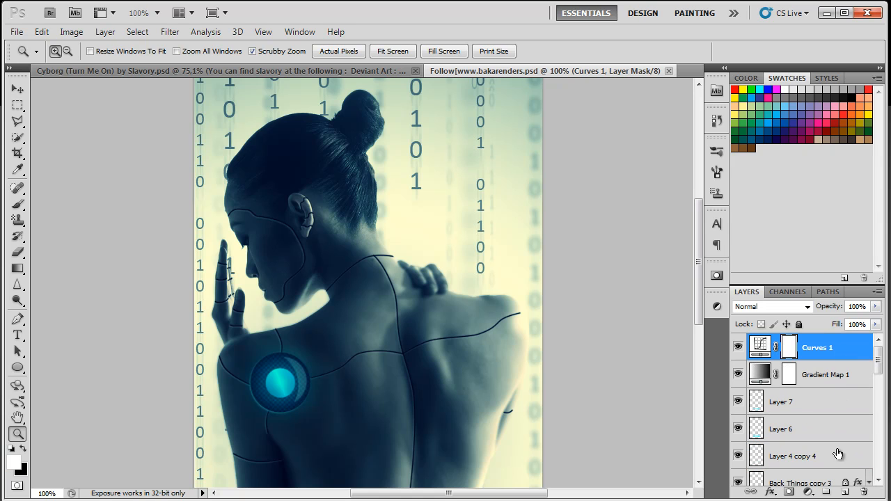
pyautogui.click(843, 490)
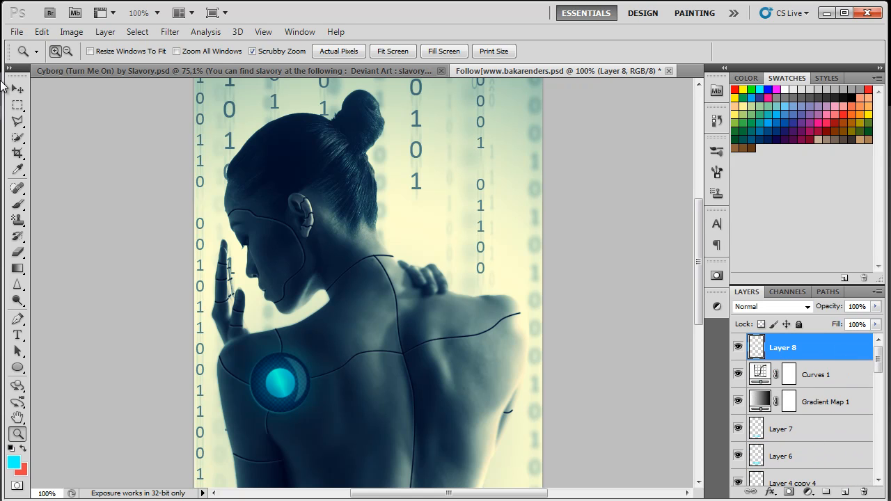
pyautogui.click(72, 32)
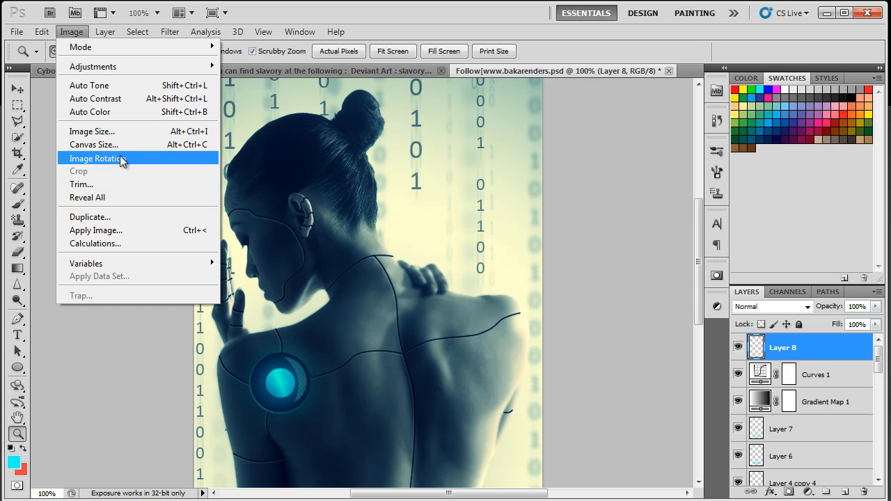
pyautogui.click(141, 230)
pyautogui.click(562, 199)
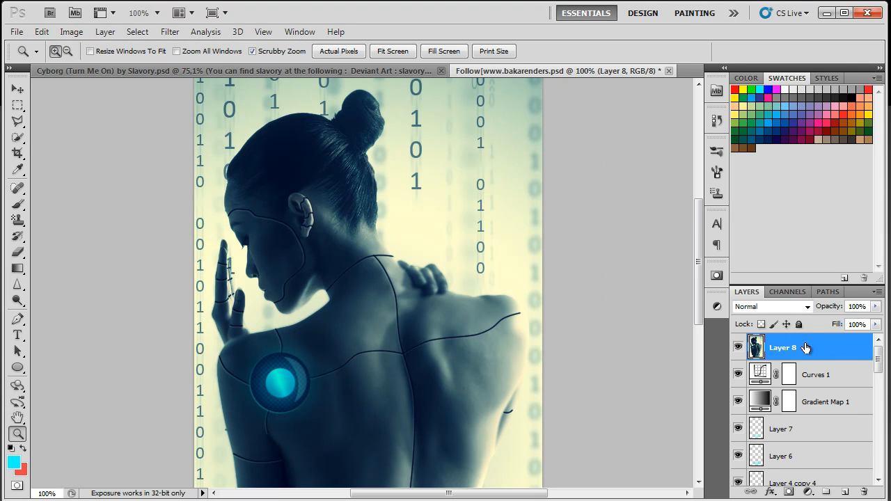
pyautogui.moveTo(746, 368); pyautogui.dragTo(746, 430)
pyautogui.moveTo(738, 379); pyautogui.dragTo(742, 454)
pyautogui.hotkey('ctrl', 's')
# Compare the whole edited image with the finished Cyborg reference document.
pyautogui.scroll(-5, 488, 334)
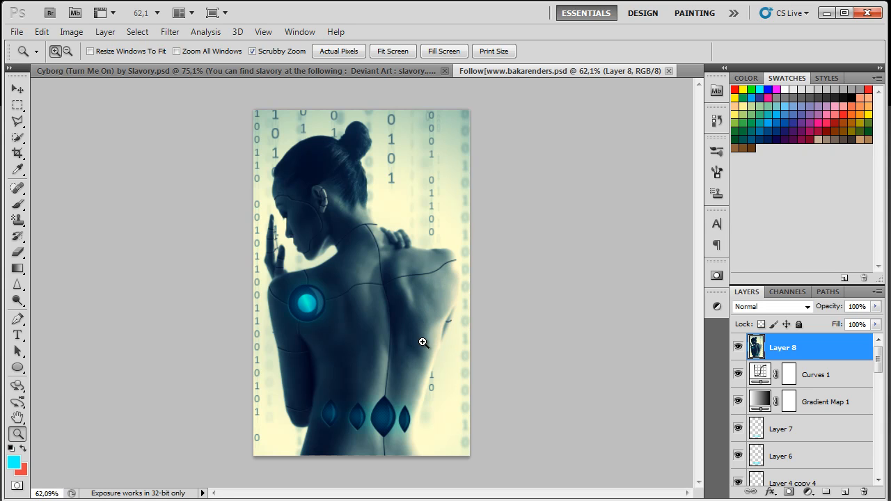
pyautogui.click(216, 68)
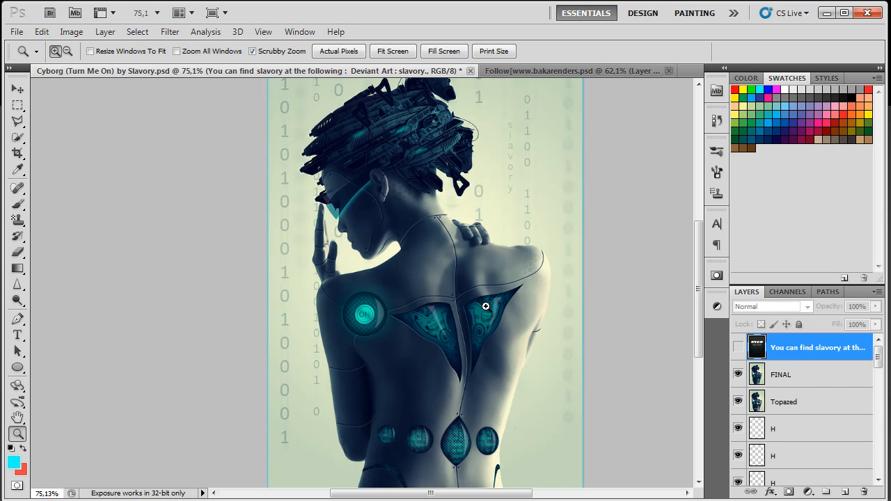
pyautogui.click(524, 69)
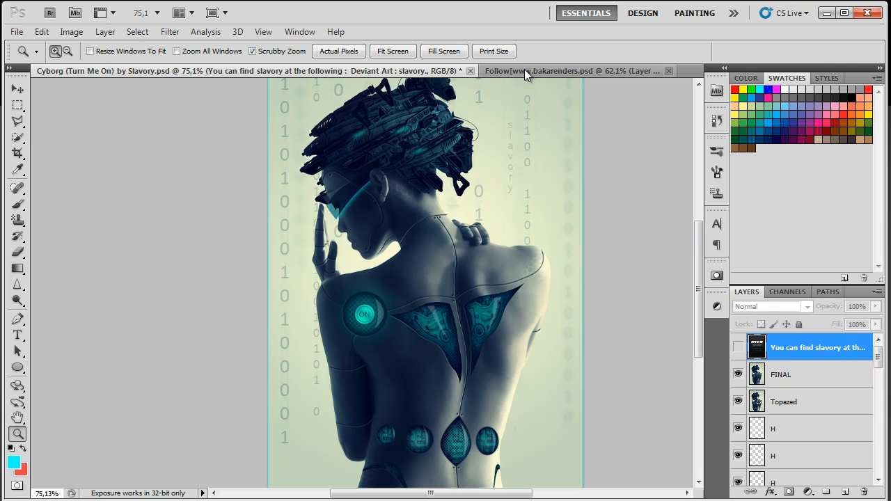
# Add a gradient map above Layer 8 using the dark-red-dark preset, blended as Hue at 25% opacity.
pyautogui.click(808, 491)
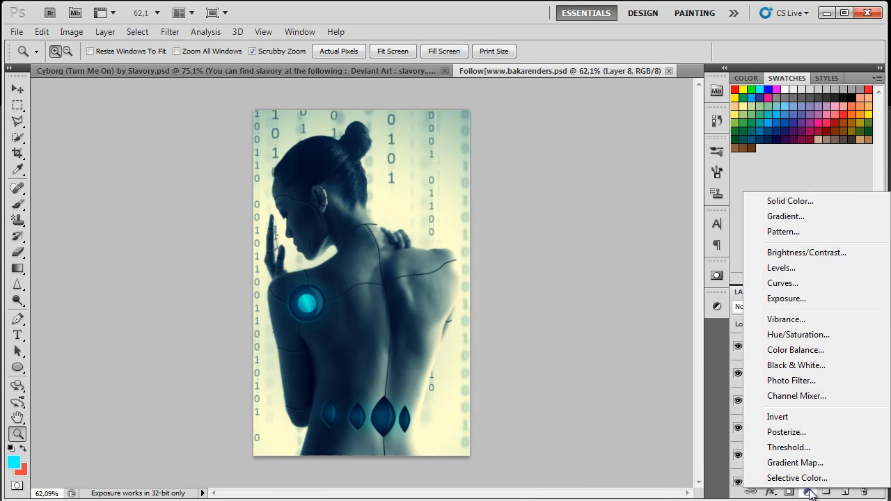
pyautogui.click(814, 460)
pyautogui.click(624, 294)
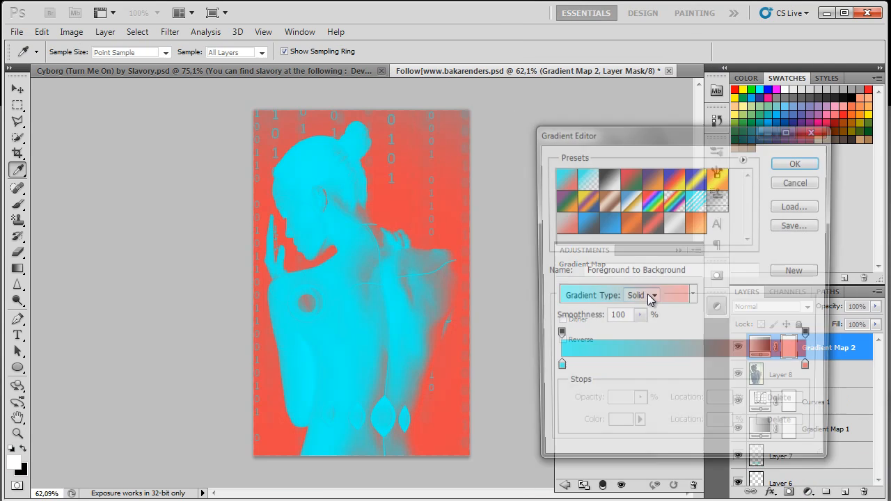
pyautogui.click(654, 223)
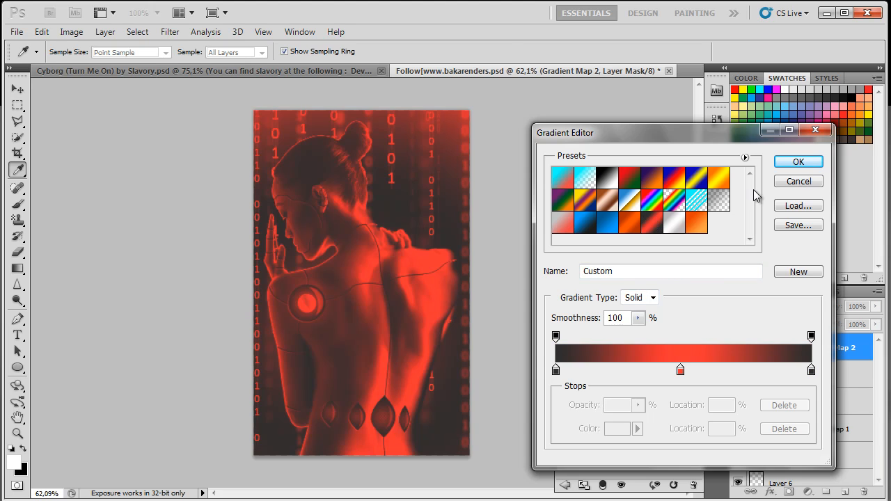
pyautogui.click(797, 161)
pyautogui.click(804, 306)
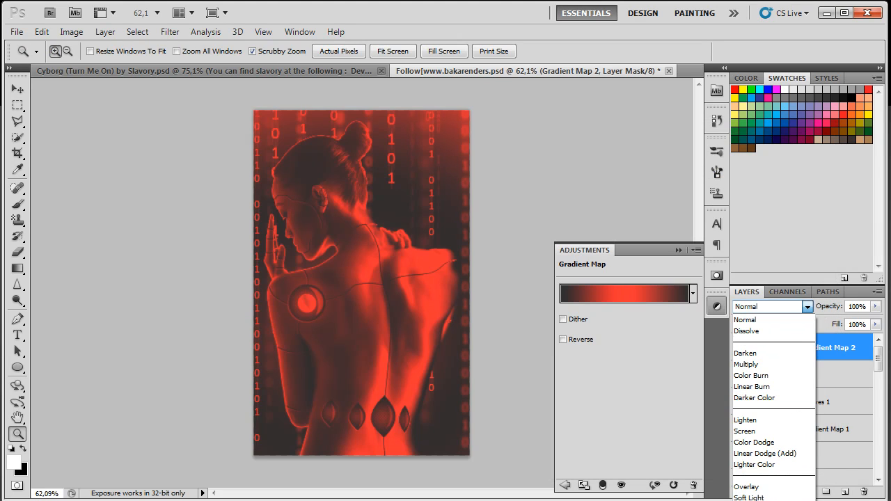
pyautogui.click(743, 500)
pyautogui.moveTo(828, 309); pyautogui.dragTo(658, 324)
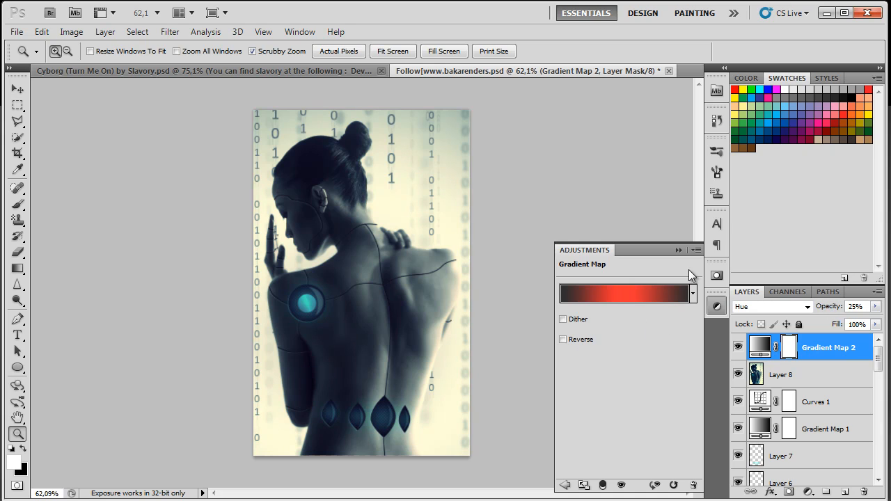
pyautogui.click(677, 250)
# Add a Sepia photo filter adjustment above Gradient Map 2 and increase its density.
pyautogui.click(807, 492)
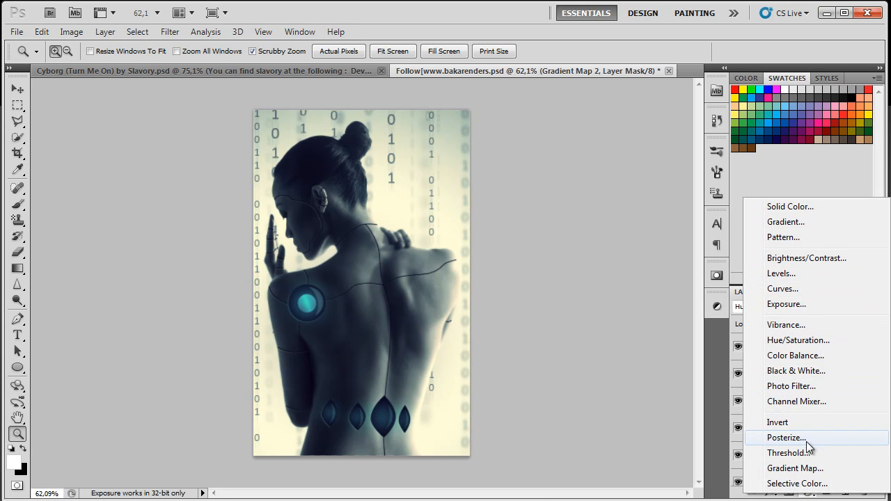
pyautogui.click(807, 386)
pyautogui.click(643, 297)
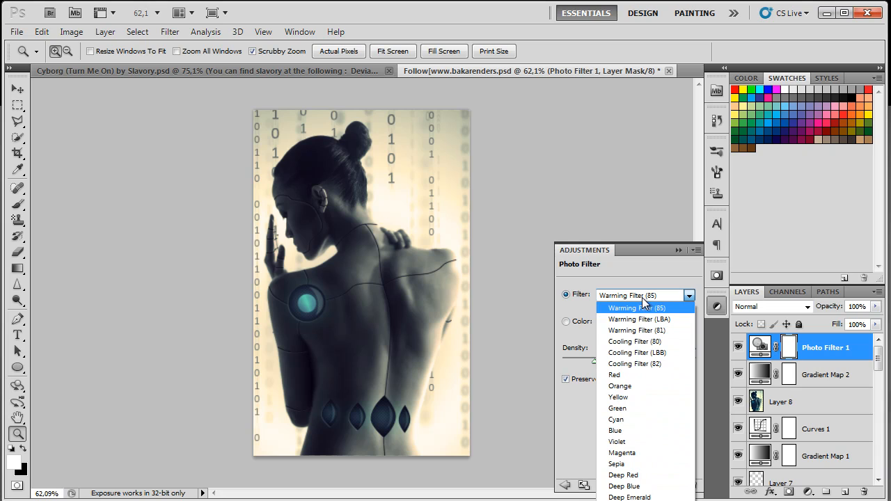
pyautogui.click(651, 463)
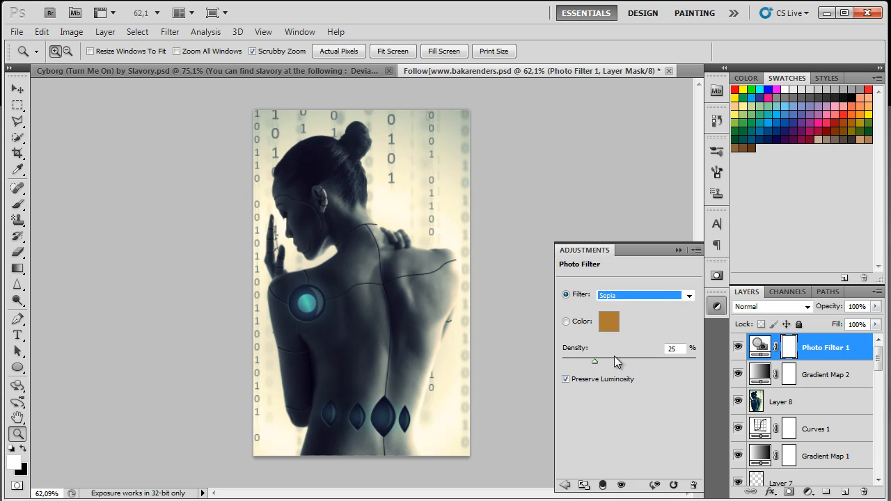
pyautogui.moveTo(595, 358); pyautogui.dragTo(626, 361)
pyautogui.click(678, 250)
# Add a gradient map above the photo filter using the plain blue preset, set to Soft Light at 33% opacity, and save the document.
pyautogui.click(807, 492)
pyautogui.click(772, 456)
pyautogui.click(632, 293)
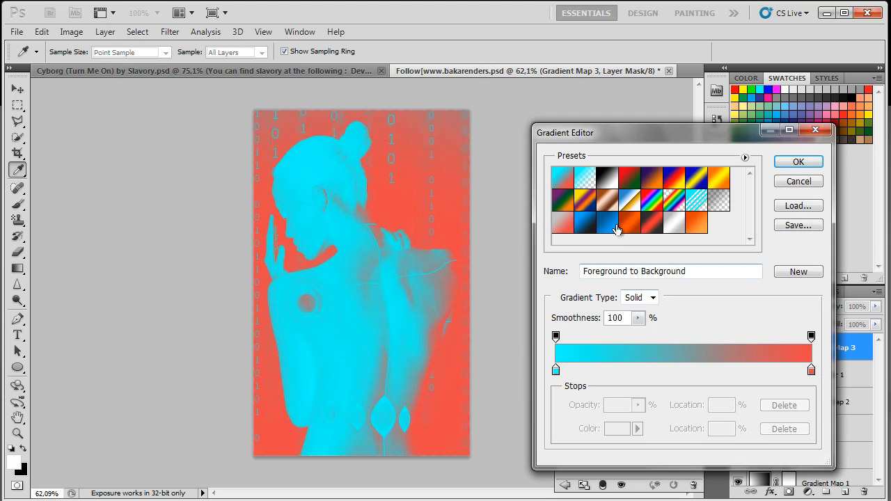
pyautogui.click(607, 222)
pyautogui.click(798, 163)
pyautogui.click(769, 306)
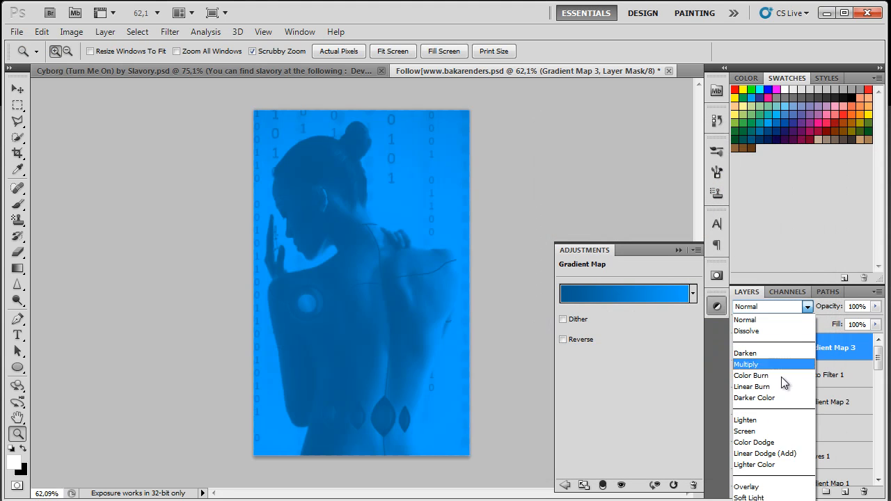
pyautogui.click(779, 495)
pyautogui.moveTo(828, 306); pyautogui.dragTo(703, 320)
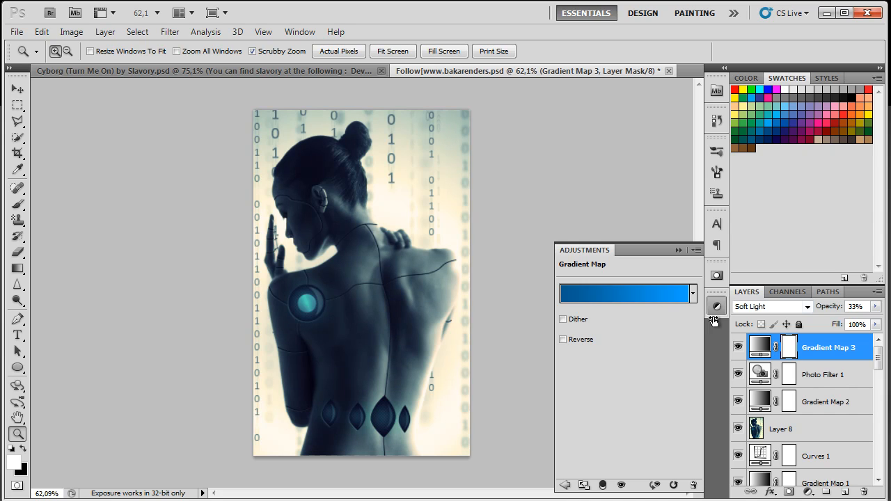
pyautogui.click(836, 348)
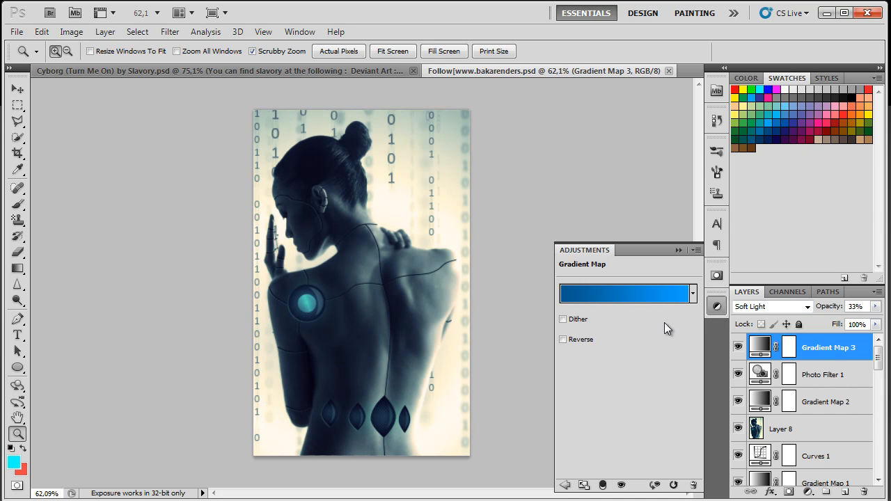
pyautogui.click(680, 251)
# Compare the toned image at actual pixel size with the finished Cyborg reference document.
pyautogui.click(338, 51)
pyautogui.moveTo(382, 149); pyautogui.dragTo(417, 253)
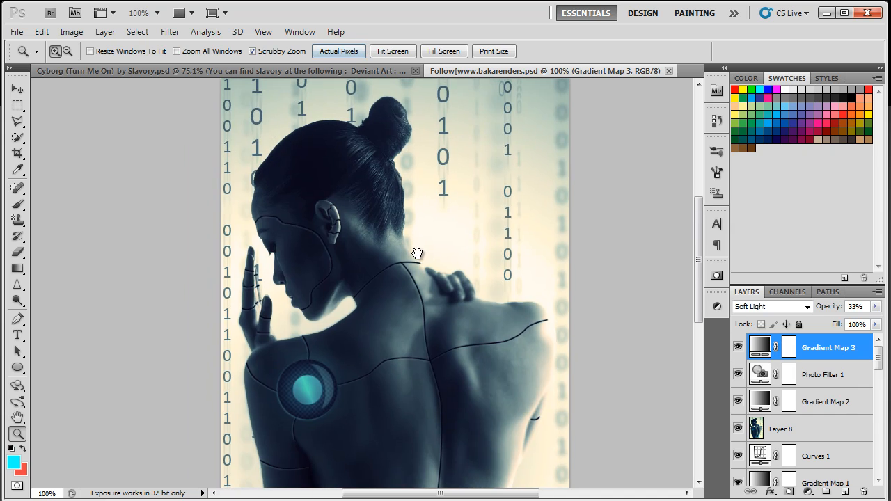
pyautogui.click(225, 68)
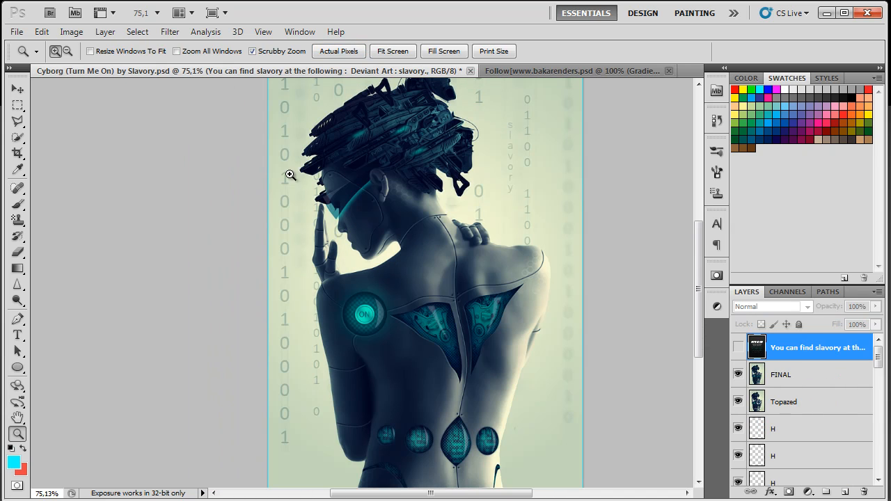
pyautogui.click(339, 51)
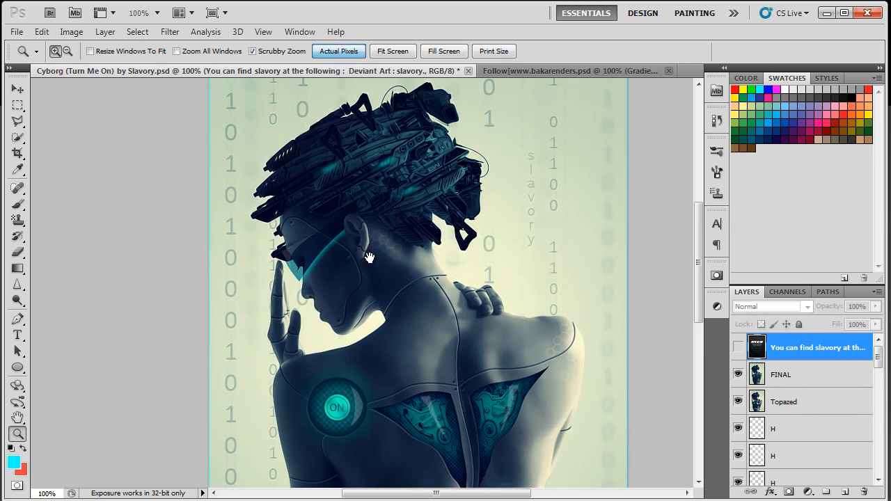
pyautogui.moveTo(409, 340); pyautogui.dragTo(393, 248)
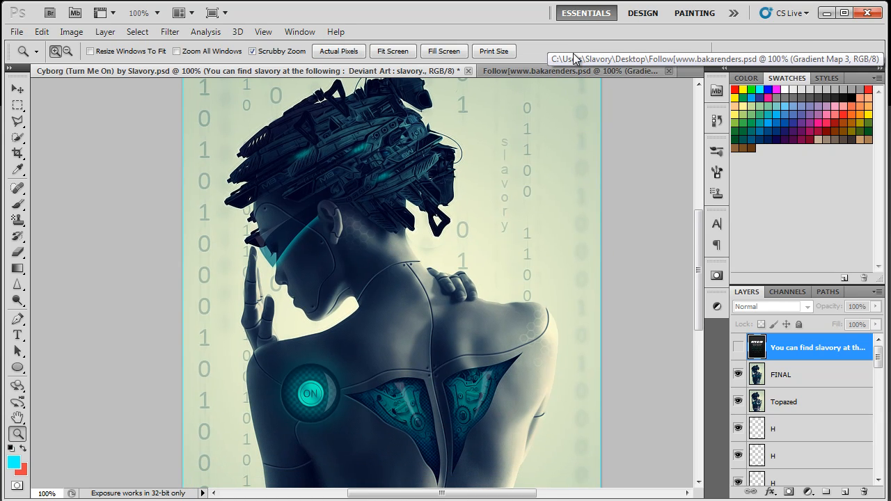
pyautogui.moveTo(418, 312)
pyautogui.mouseDown()
pyautogui.moveTo(413, 237)
pyautogui.moveTo(432, 322)
pyautogui.mouseUp()
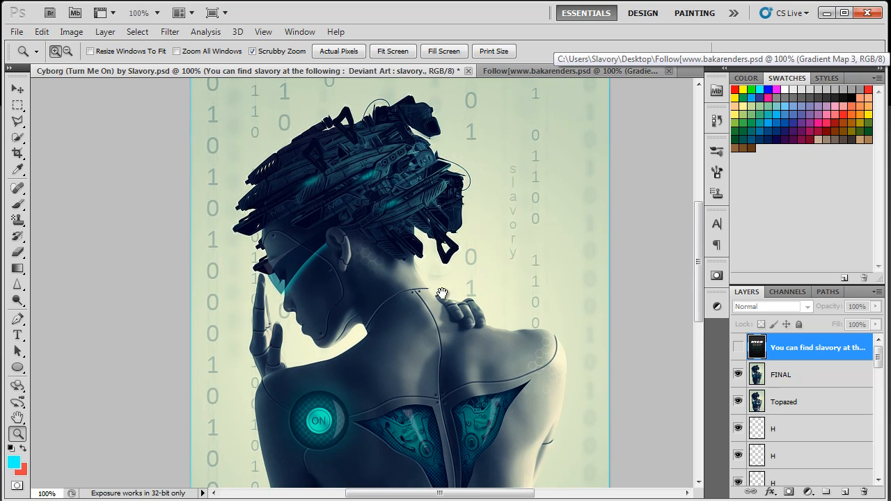
pyautogui.click(552, 73)
# Examine the toned figure, its lower-back inserts and the adjustment layers, both close up and as a whole.
pyautogui.scroll(-3, 838, 407)
pyautogui.scroll(1, 835, 396)
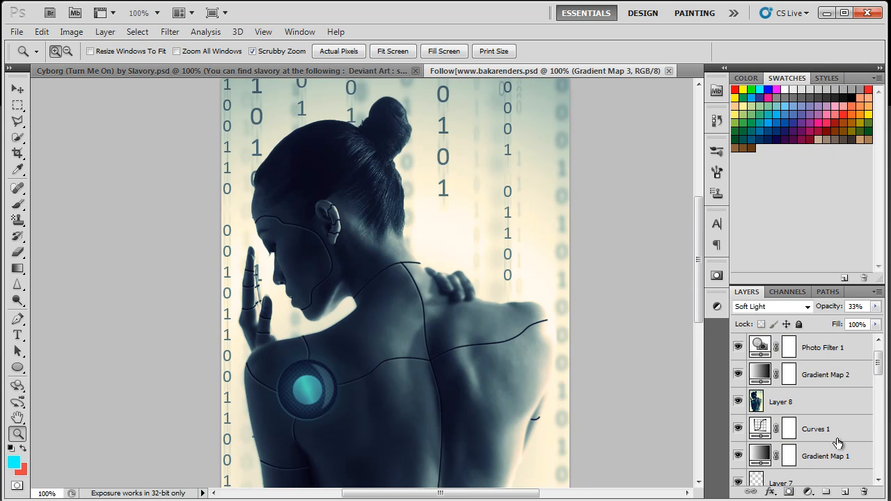
pyautogui.click(836, 430)
pyautogui.scroll(-3, 447, 225)
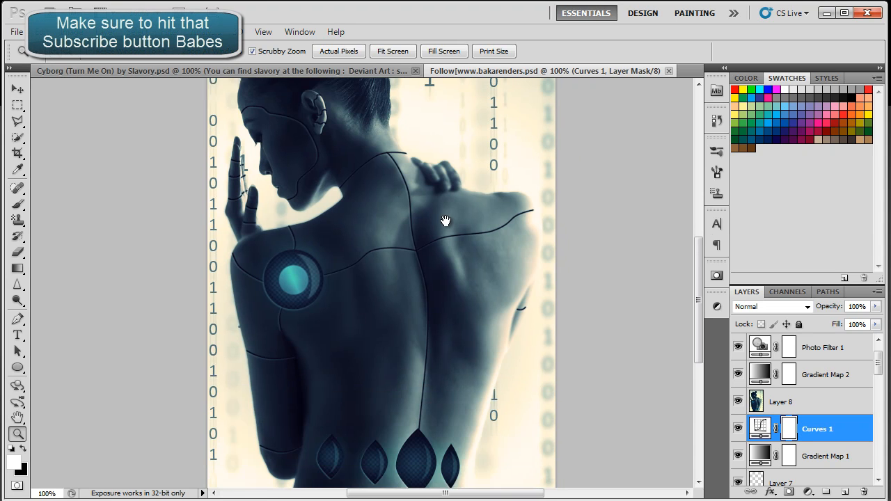
pyautogui.scroll(-2, 447, 224)
pyautogui.scroll(-2, 449, 233)
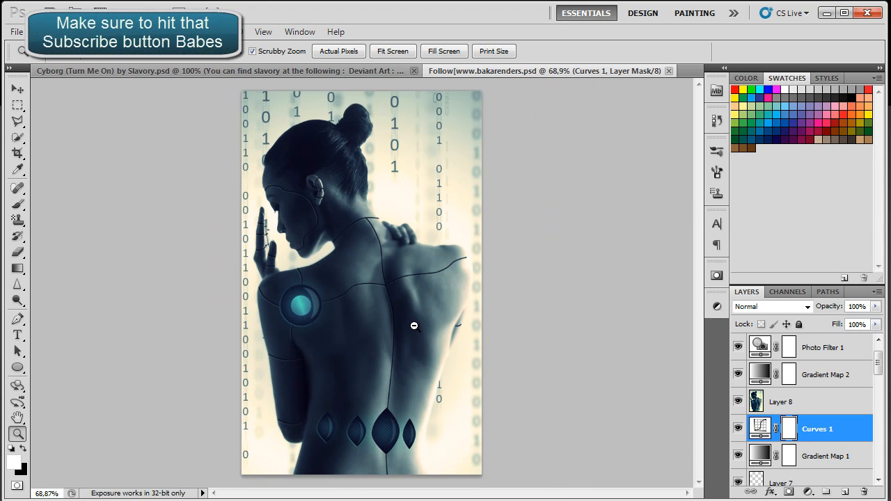
pyautogui.scroll(3, 417, 330)
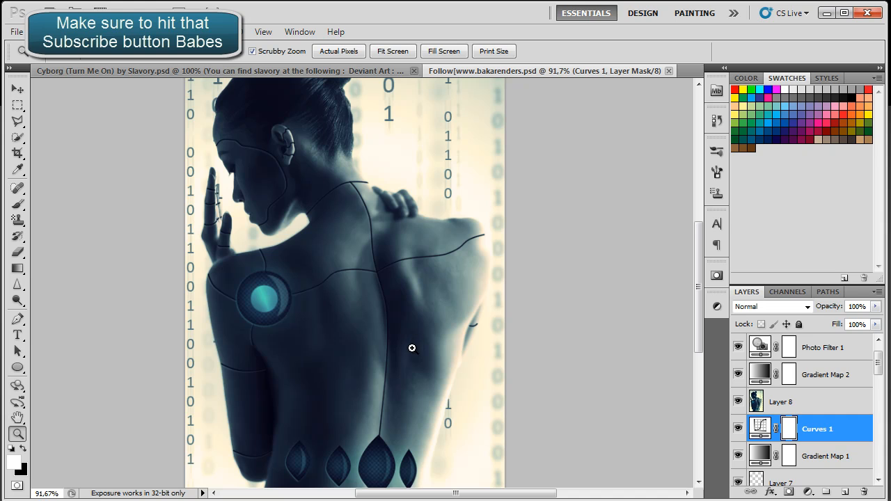
pyautogui.moveTo(396, 331); pyautogui.dragTo(373, 242)
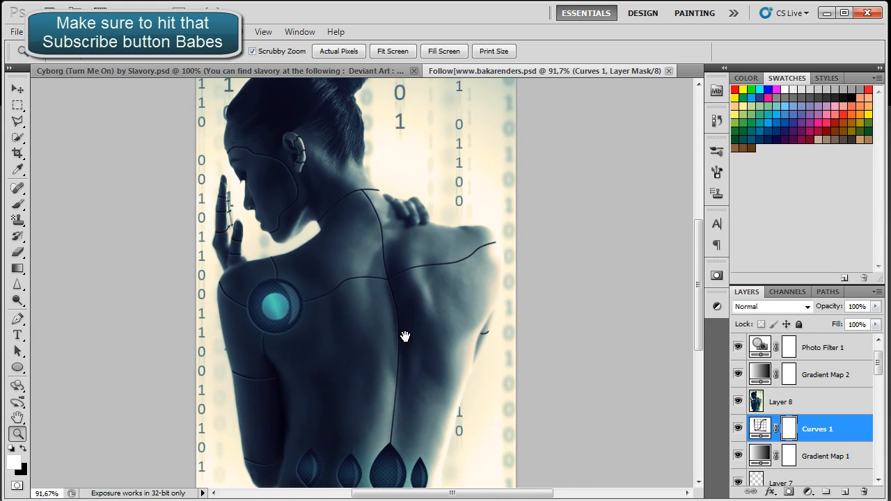
pyautogui.moveTo(404, 338); pyautogui.dragTo(403, 303)
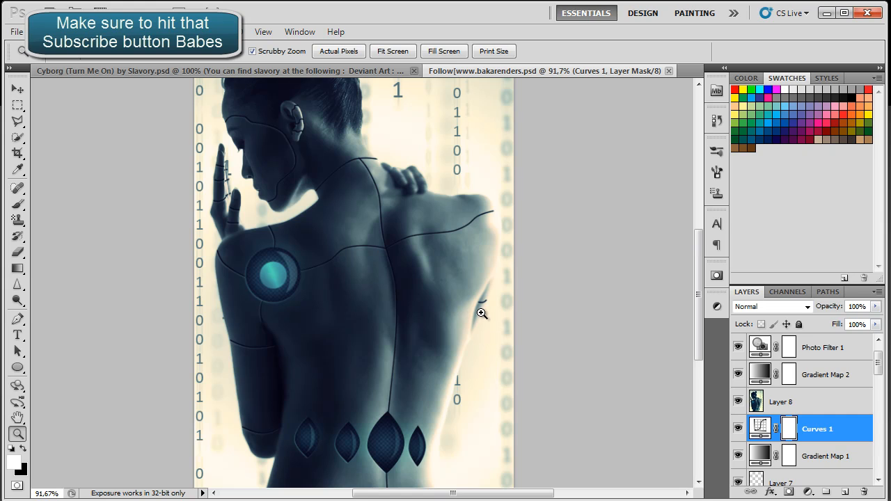
pyautogui.keyDown('alt'); pyautogui.click(471, 343); pyautogui.keyUp('alt')
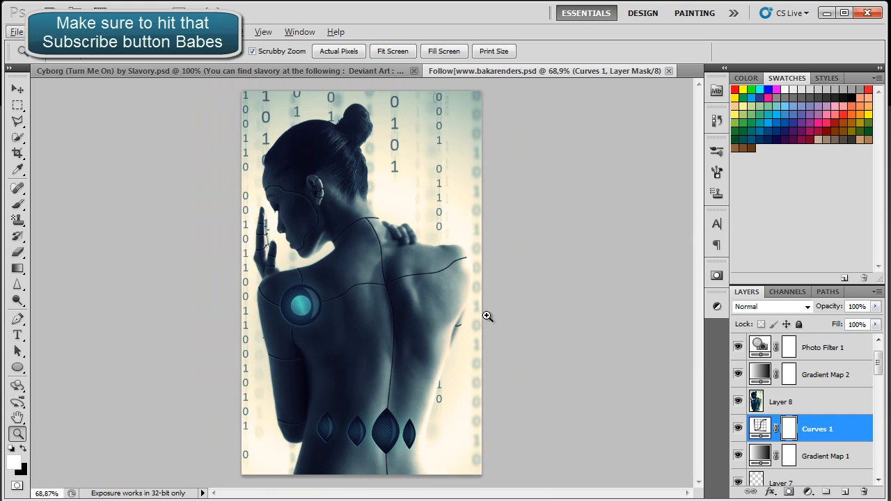
# Select the composite image layer, Layer 8, beneath the new color adjustments.
pyautogui.click(814, 401)
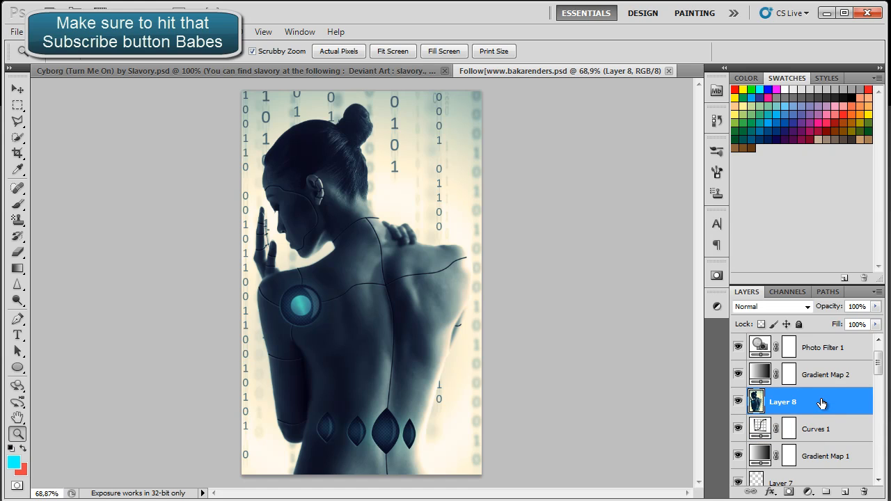